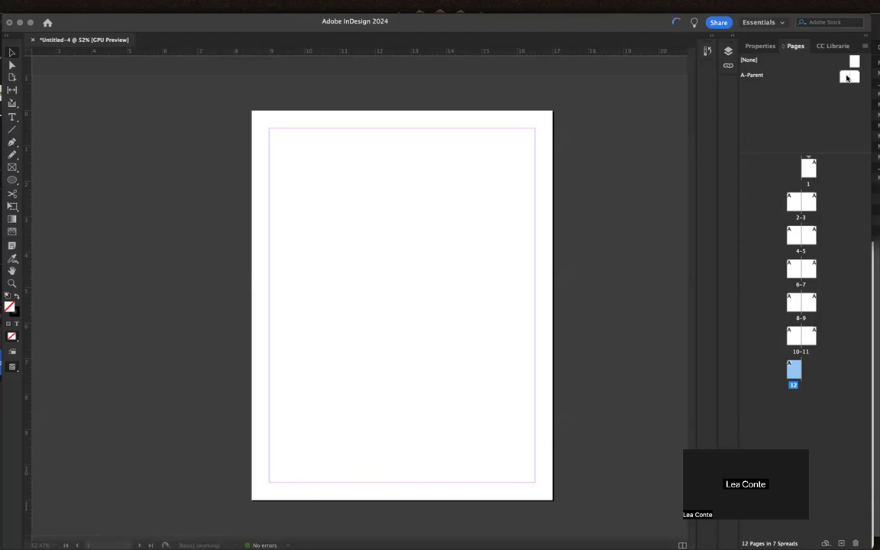
# Go to page 1 of the 12-page document and bring up the Layout menu.
pyautogui.doubleClick(810, 172)
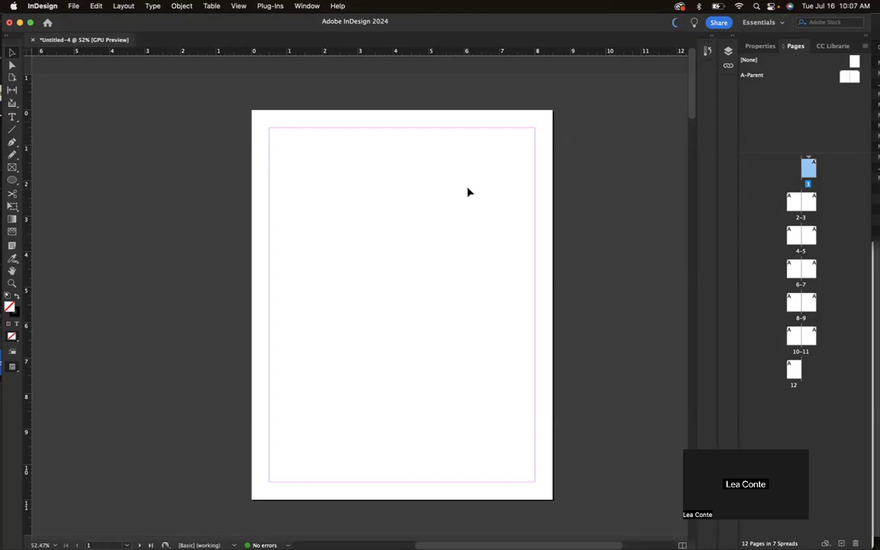
pyautogui.click(119, 6)
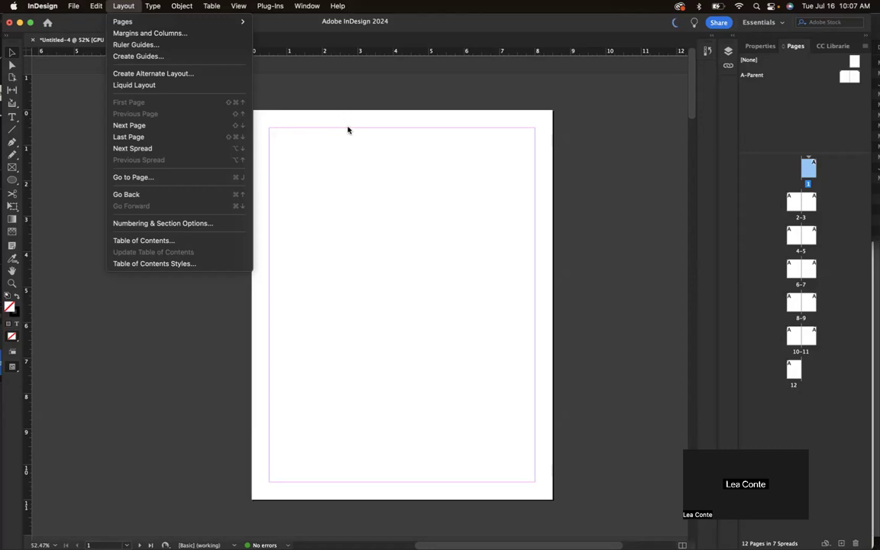
# Preview a Create Guides grid of 4 rows and 3 columns fitted to the page.
pyautogui.click(143, 57)
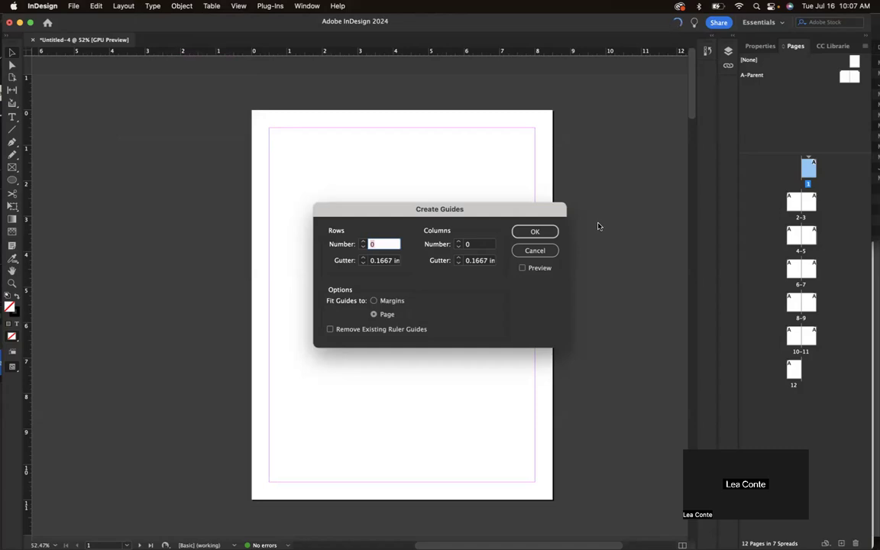
pyautogui.moveTo(524, 212); pyautogui.dragTo(336, 152)
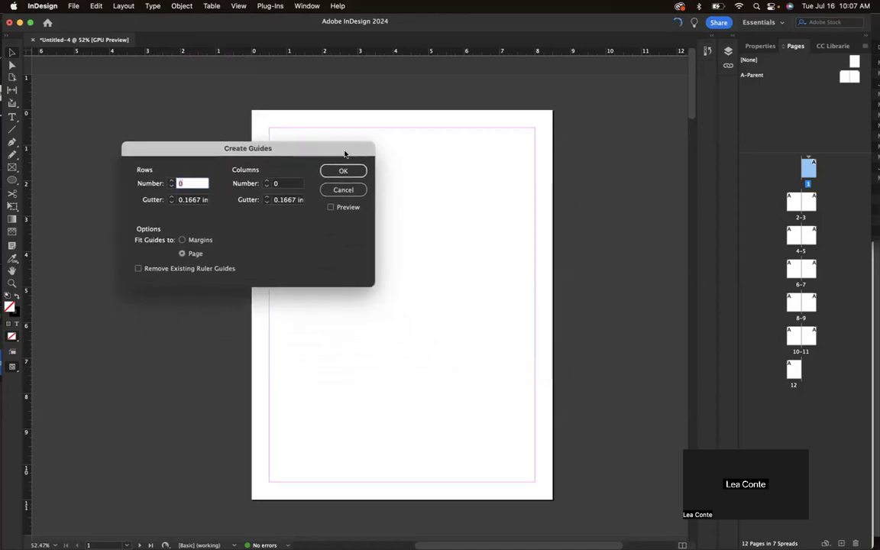
pyautogui.click(333, 208)
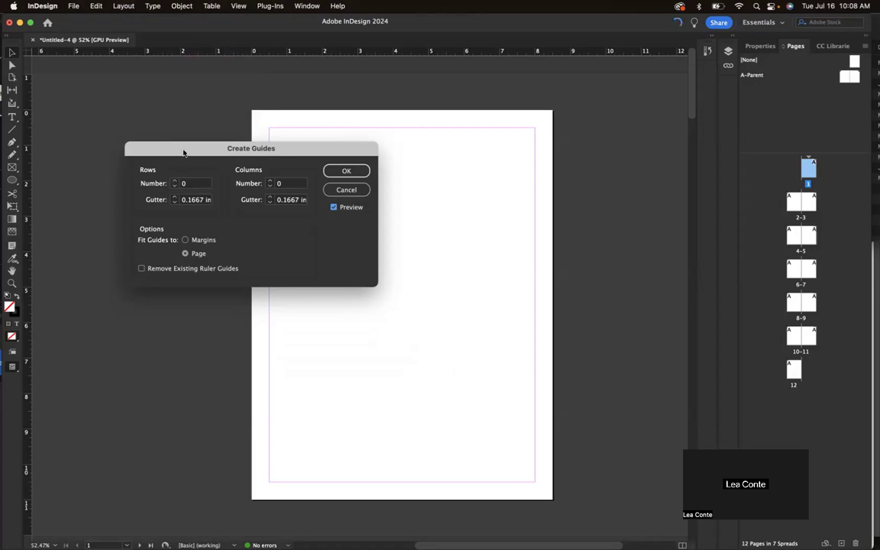
pyautogui.moveTo(167, 145); pyautogui.dragTo(152, 181)
pyautogui.click(160, 217)
pyautogui.click(160, 217)
pyautogui.click(161, 217)
pyautogui.click(160, 216)
pyautogui.click(255, 217)
pyautogui.click(255, 217)
pyautogui.click(255, 217)
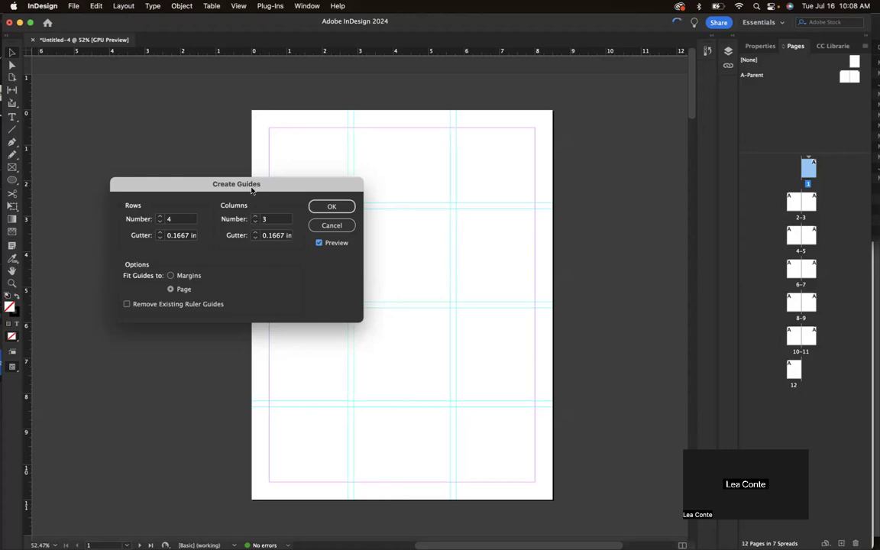
pyautogui.moveTo(274, 186); pyautogui.dragTo(229, 133)
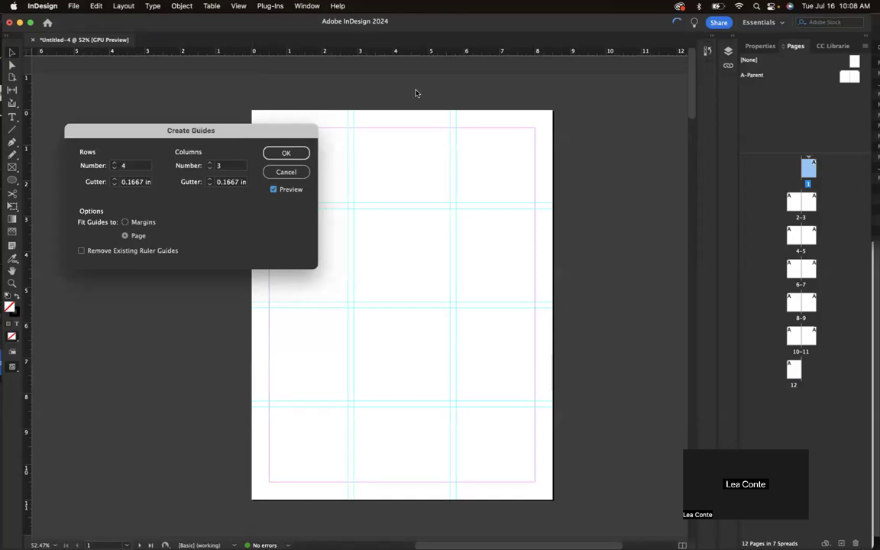
# Change the guide grid's Fit Guides setting from Page to Margins.
pyautogui.click(124, 221)
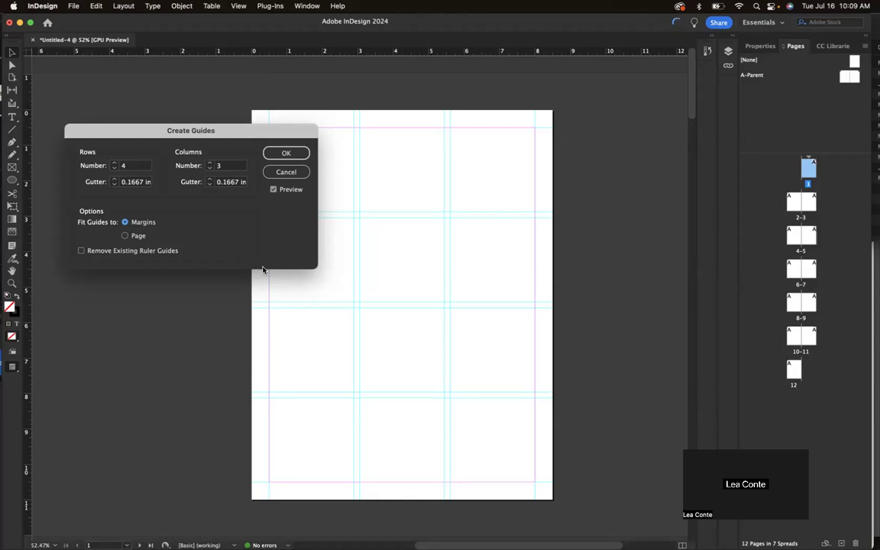
pyautogui.moveTo(232, 134); pyautogui.dragTo(190, 131)
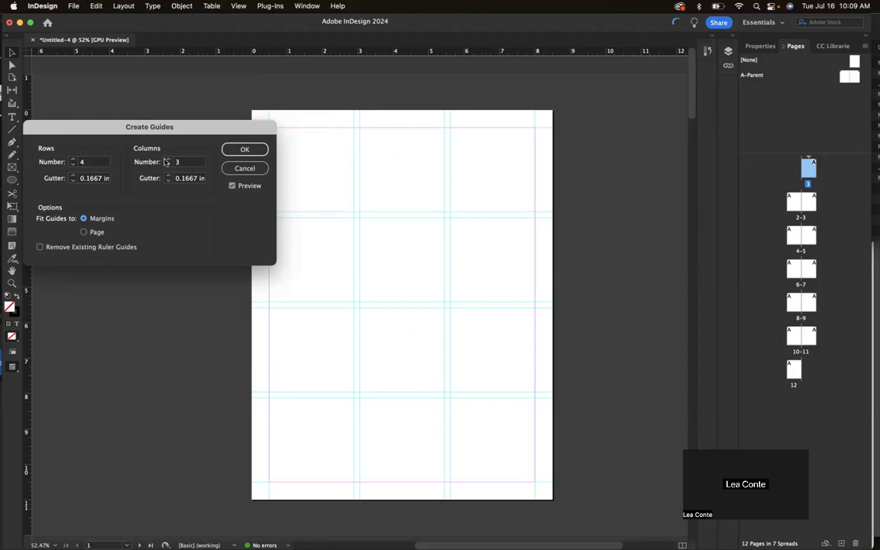
# Set the guide Columns Number to 7 after adjusting the row count.
pyautogui.click(73, 160)
pyautogui.click(168, 159)
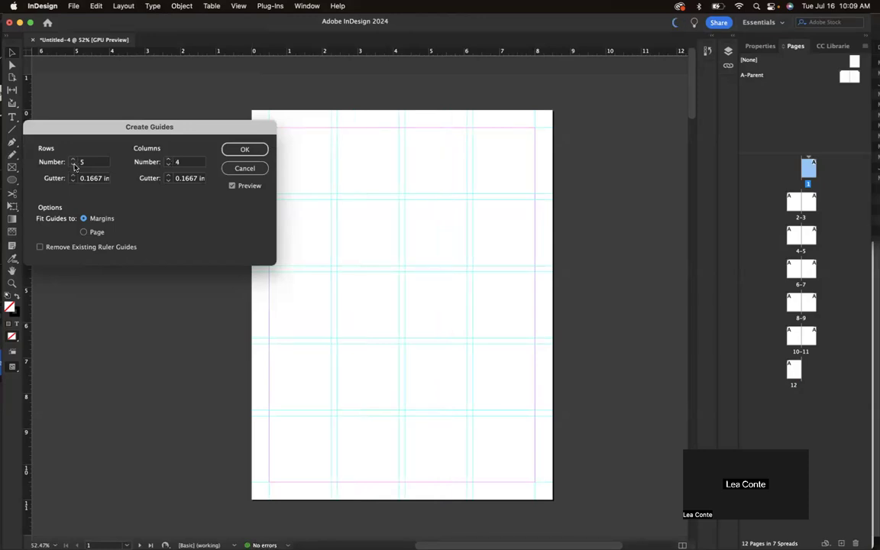
pyautogui.click(73, 164)
pyautogui.click(73, 164)
pyautogui.click(74, 165)
pyautogui.click(73, 165)
pyautogui.click(74, 165)
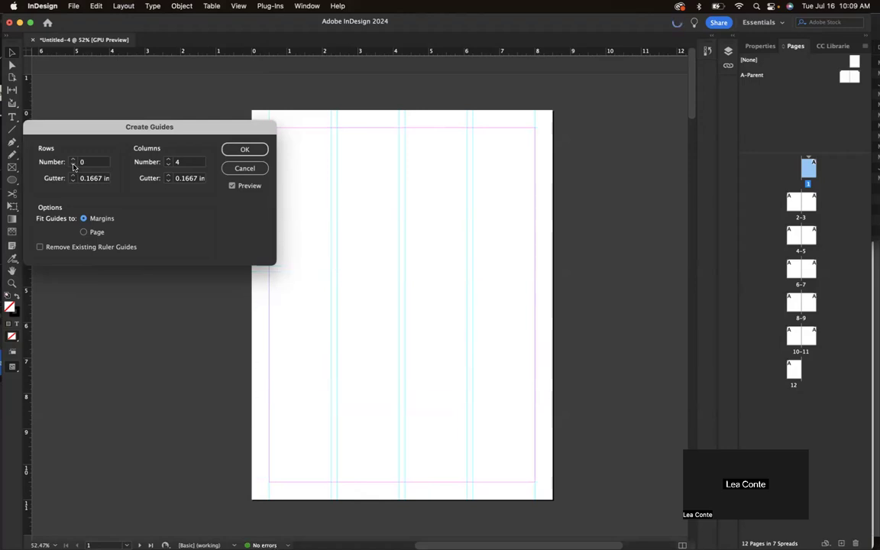
pyautogui.click(168, 160)
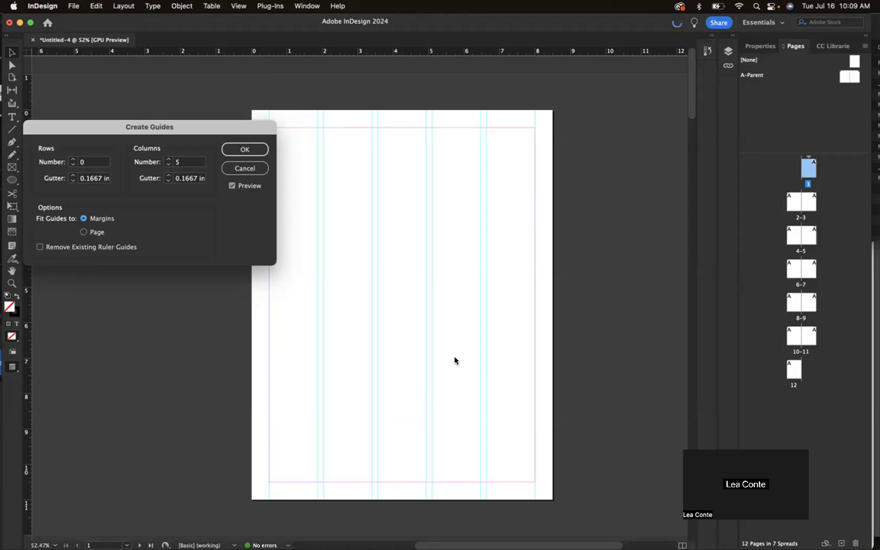
pyautogui.doubleClick(181, 161)
pyautogui.click(168, 160)
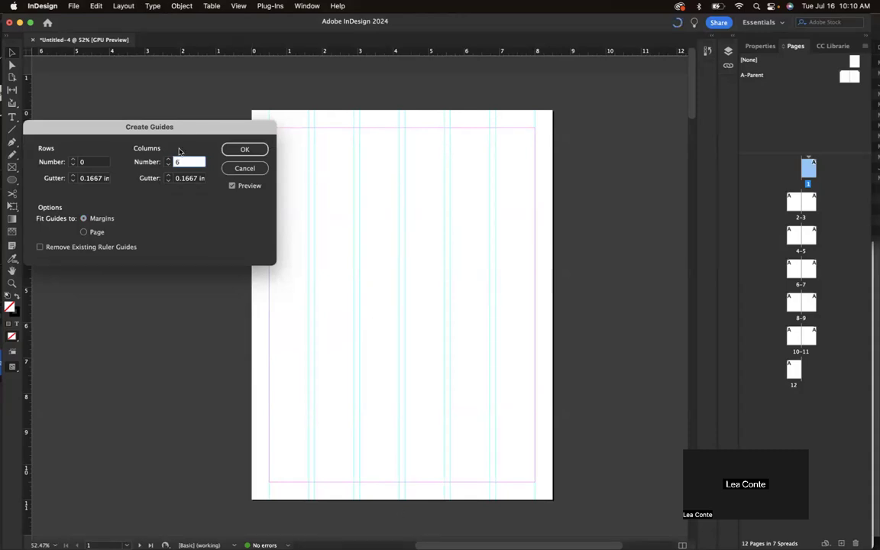
pyautogui.write('7')
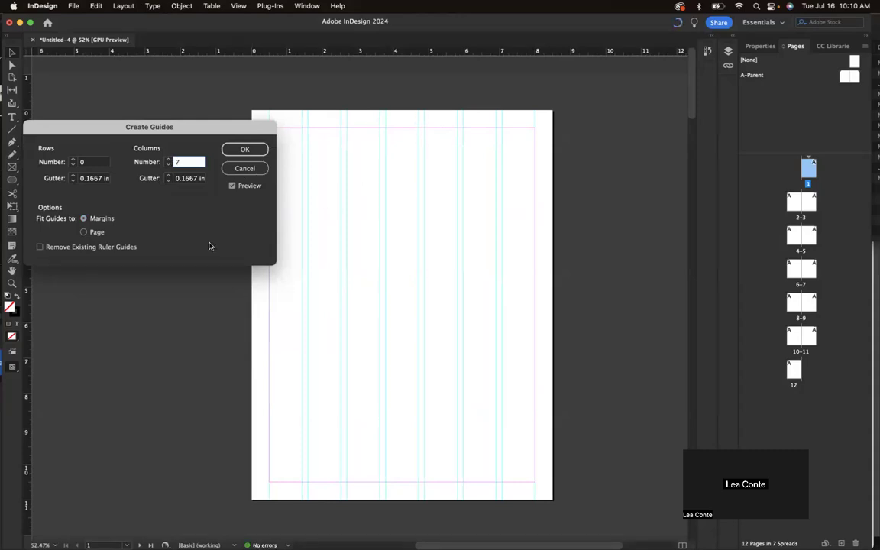
# Raise the guide rows to 7 and apply the 7-by-7 grid to page 1.
pyautogui.click(72, 160)
pyautogui.click(72, 160)
pyautogui.click(73, 159)
pyautogui.click(72, 159)
pyautogui.click(73, 160)
pyautogui.click(72, 160)
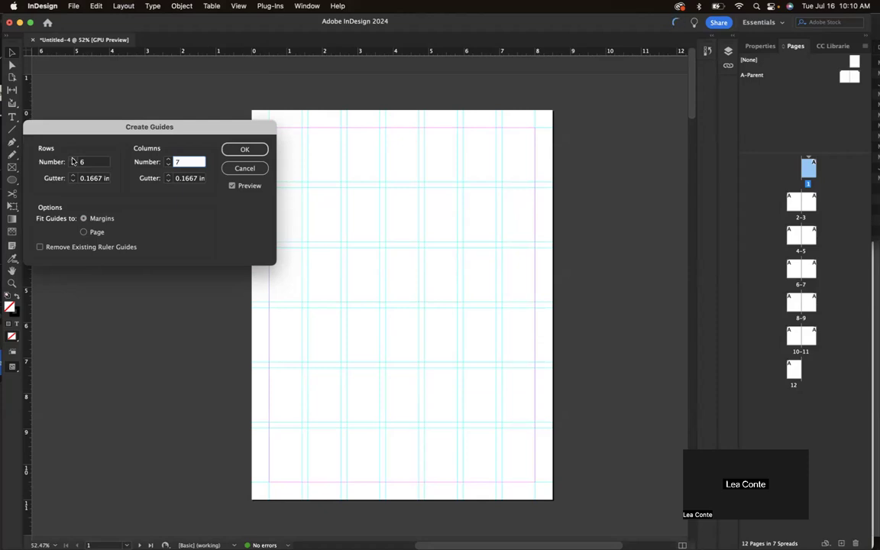
pyautogui.click(73, 160)
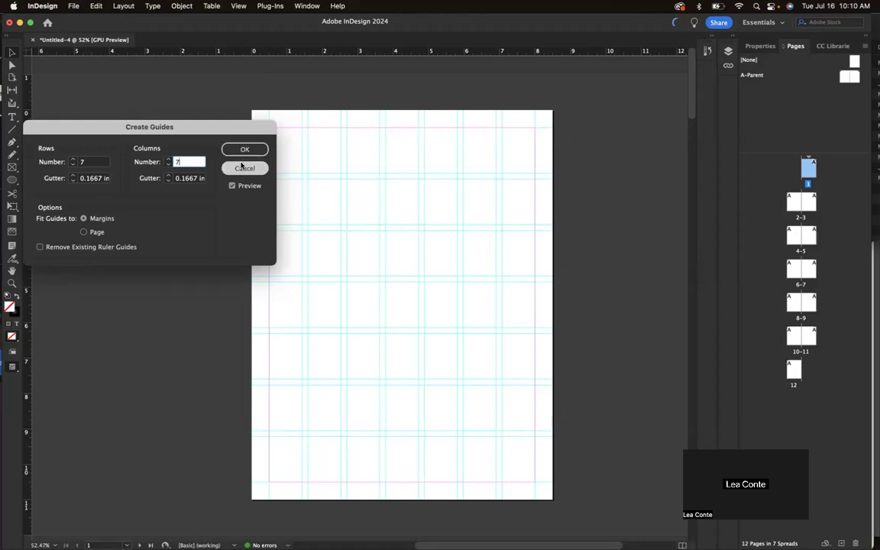
pyautogui.click(238, 150)
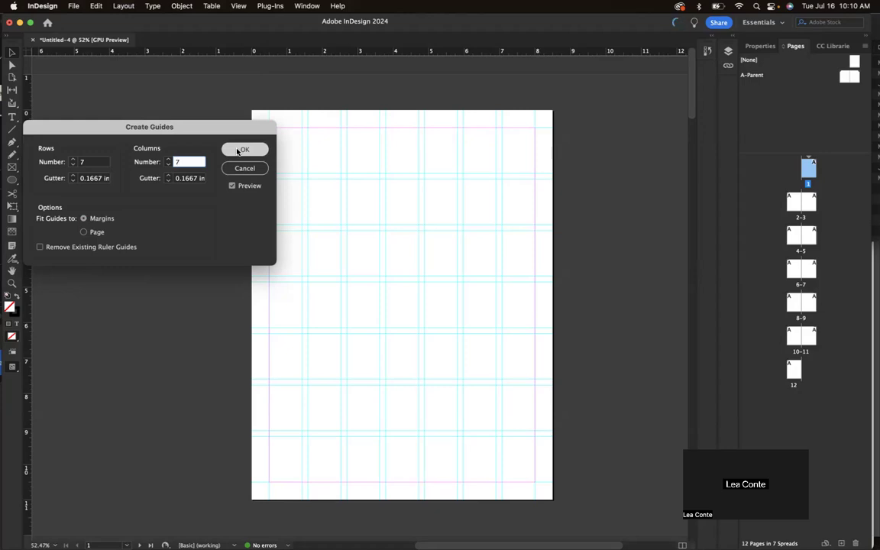
pyautogui.click(238, 150)
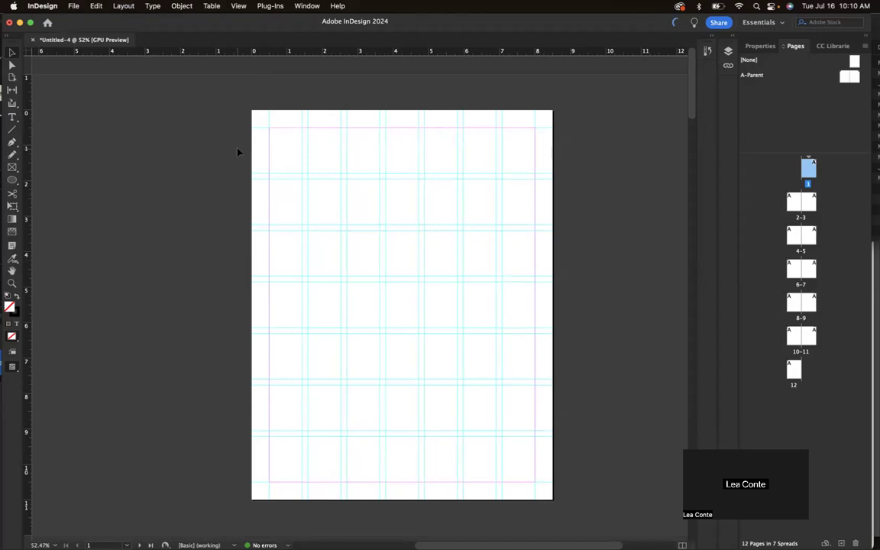
pyautogui.scroll(-3, 451, 260)
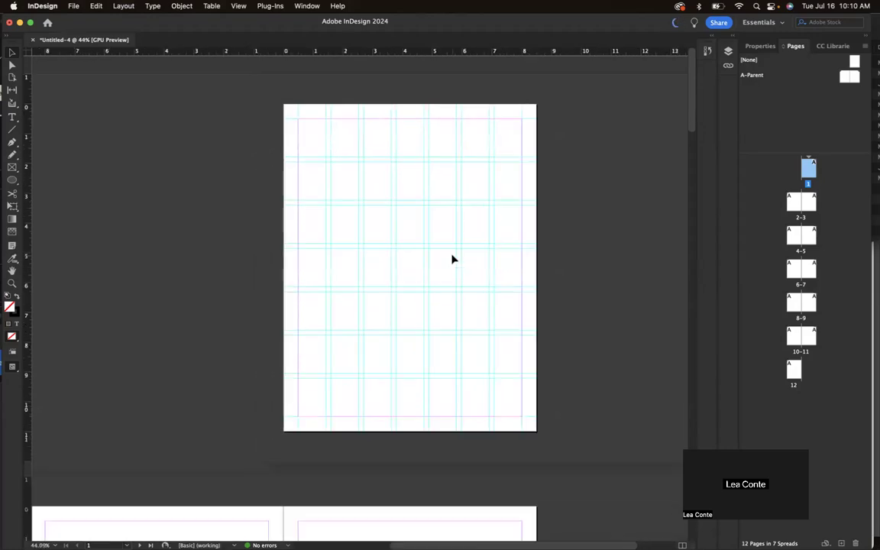
pyautogui.scroll(-1, 451, 260)
pyautogui.scroll(-5, 451, 260)
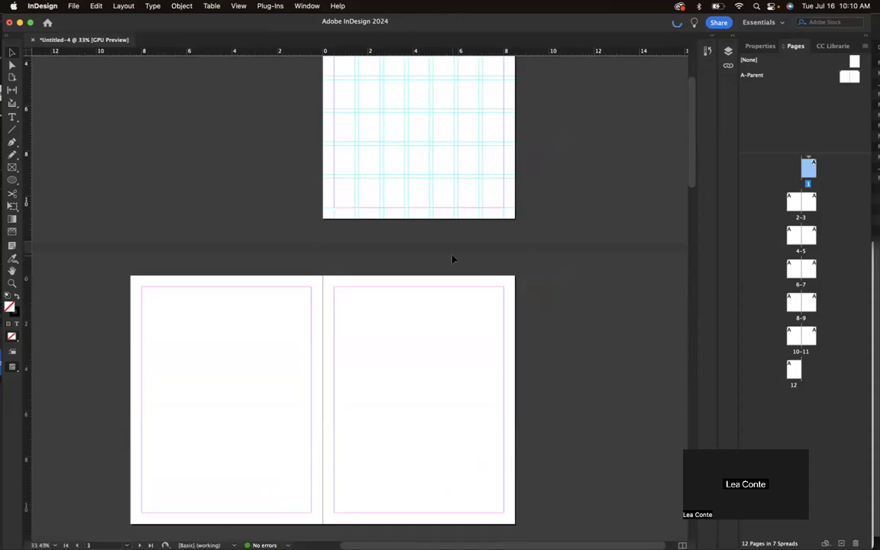
pyautogui.scroll(-15, 451, 260)
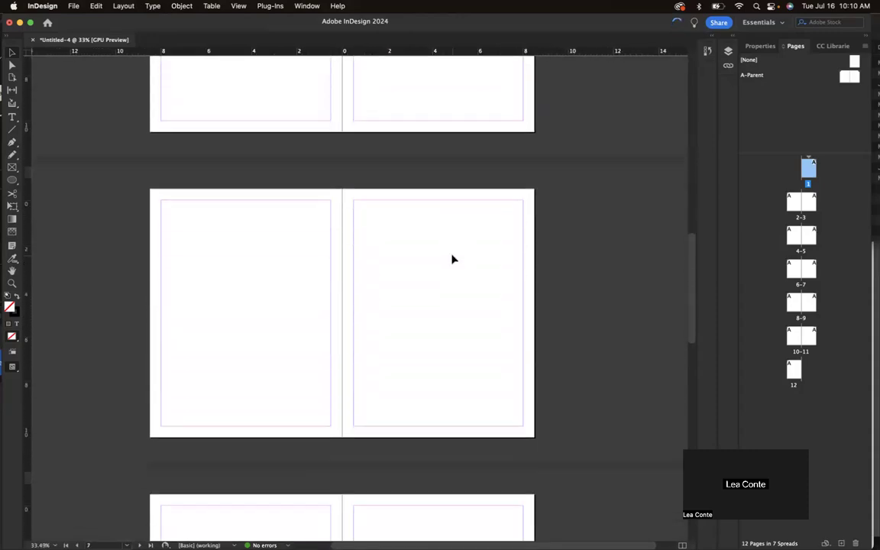
pyautogui.scroll(-10, 452, 259)
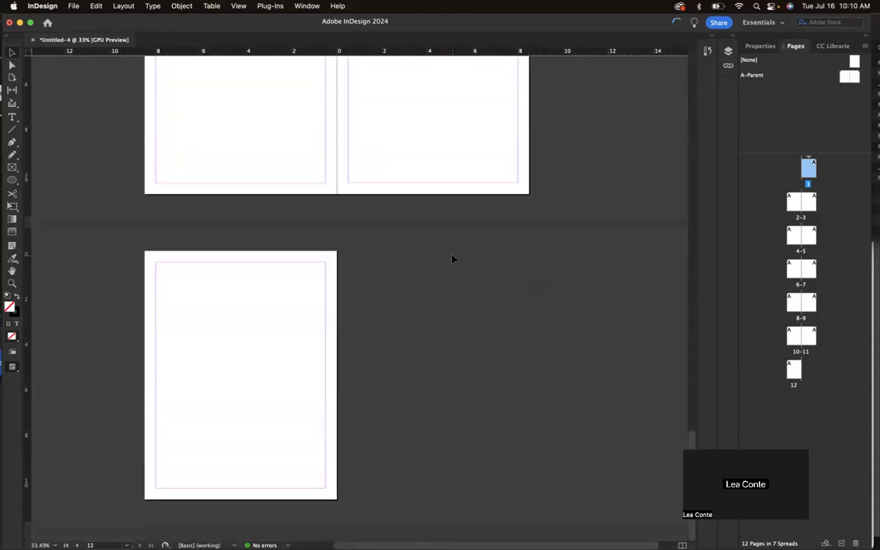
pyautogui.scroll(8, 452, 260)
pyautogui.scroll(10, 451, 260)
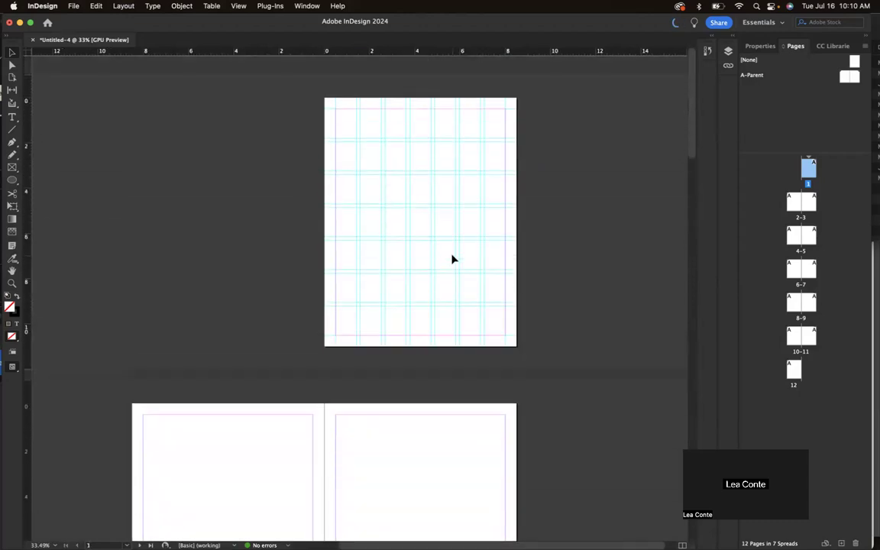
pyautogui.scroll(1, 451, 260)
pyautogui.scroll(6, 452, 260)
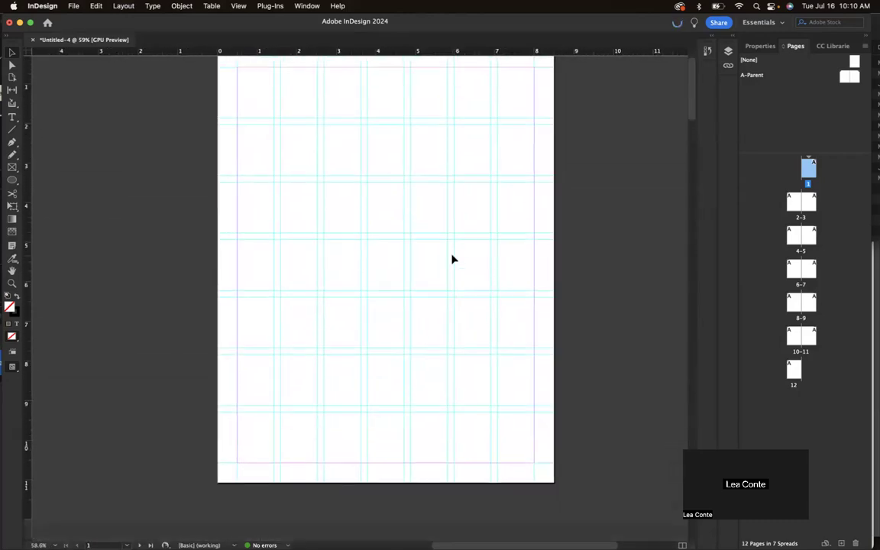
pyautogui.scroll(1, 451, 259)
pyautogui.scroll(-2, 451, 261)
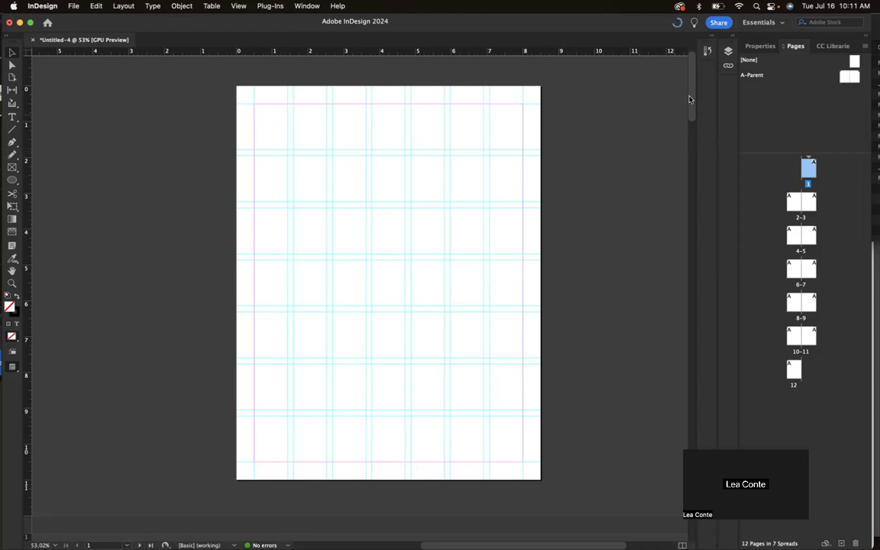
pyautogui.hscroll(3, 584, 169)
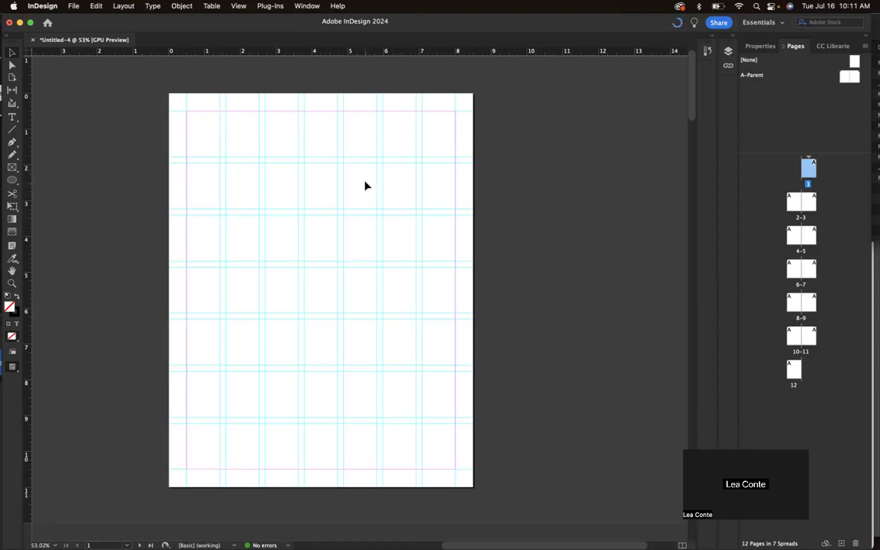
pyautogui.moveTo(389, 195); pyautogui.dragTo(390, 195)
pyautogui.moveTo(398, 258); pyautogui.dragTo(403, 287)
pyautogui.click(400, 335)
# Drag skyimage.jpg from Finder's 03 Assets folder and place it in a frame on page 1.
pyautogui.moveTo(216, 536)
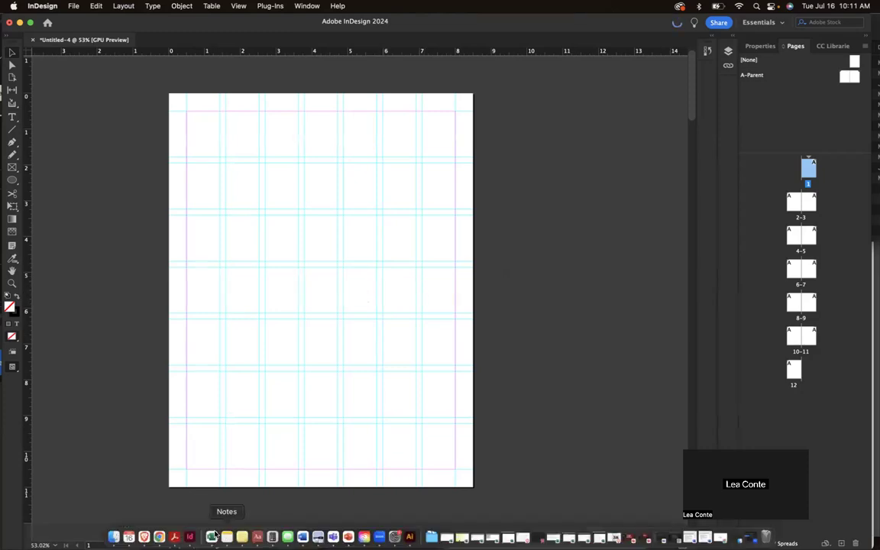
pyautogui.click(113, 537)
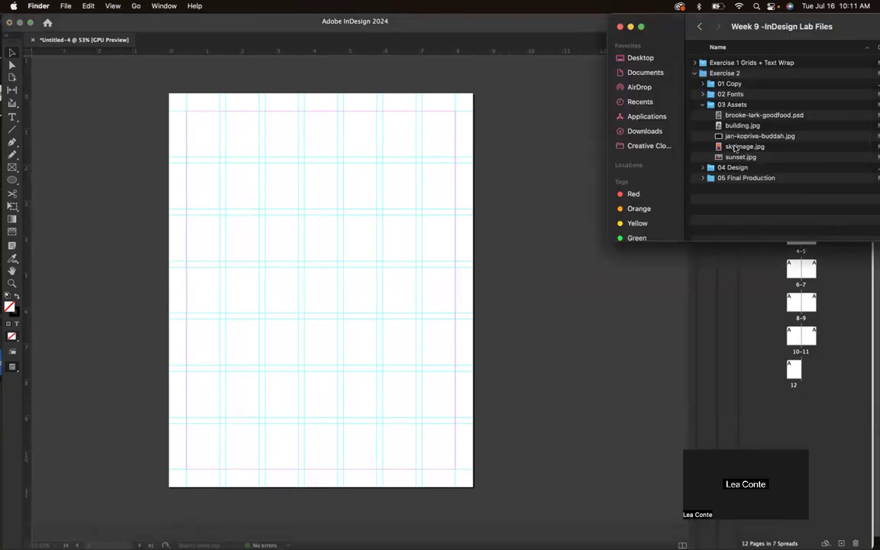
pyautogui.click(737, 147)
pyautogui.moveTo(739, 147); pyautogui.dragTo(453, 196)
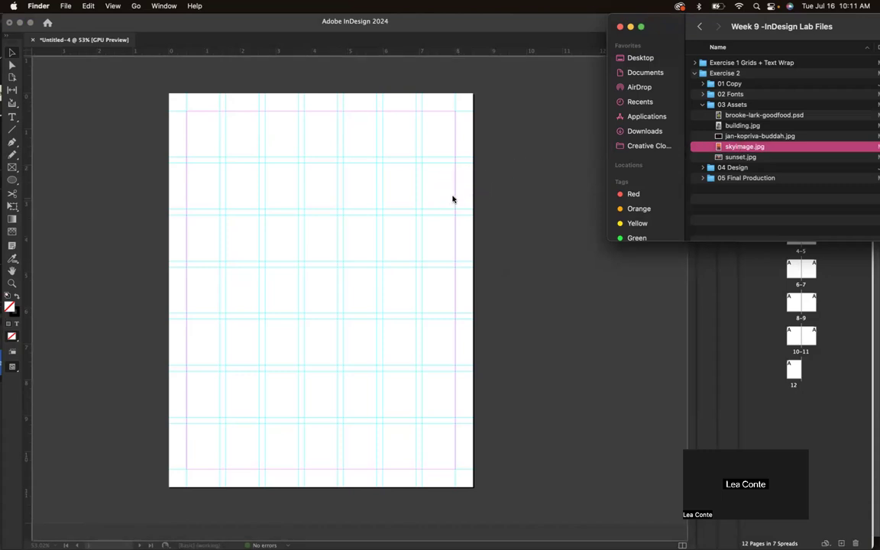
pyautogui.moveTo(249, 141); pyautogui.dragTo(450, 347)
# Move the sky image to the page's top-left corner and shorten its frame.
pyautogui.moveTo(277, 149); pyautogui.dragTo(201, 107)
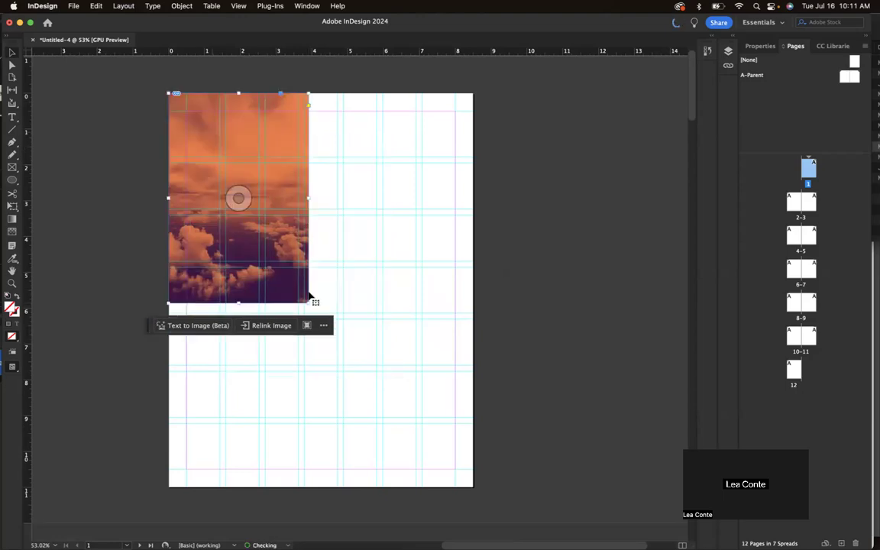
pyautogui.moveTo(309, 303); pyautogui.dragTo(374, 350)
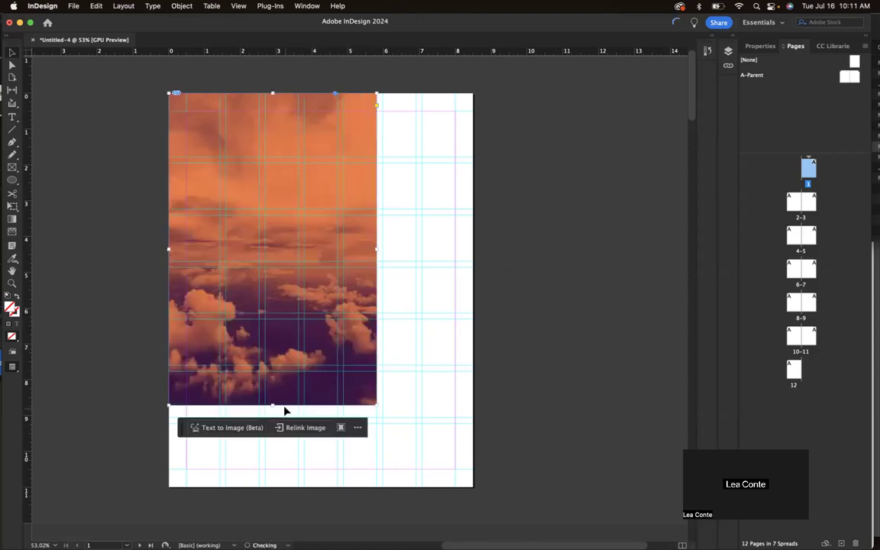
pyautogui.moveTo(272, 405); pyautogui.dragTo(273, 365)
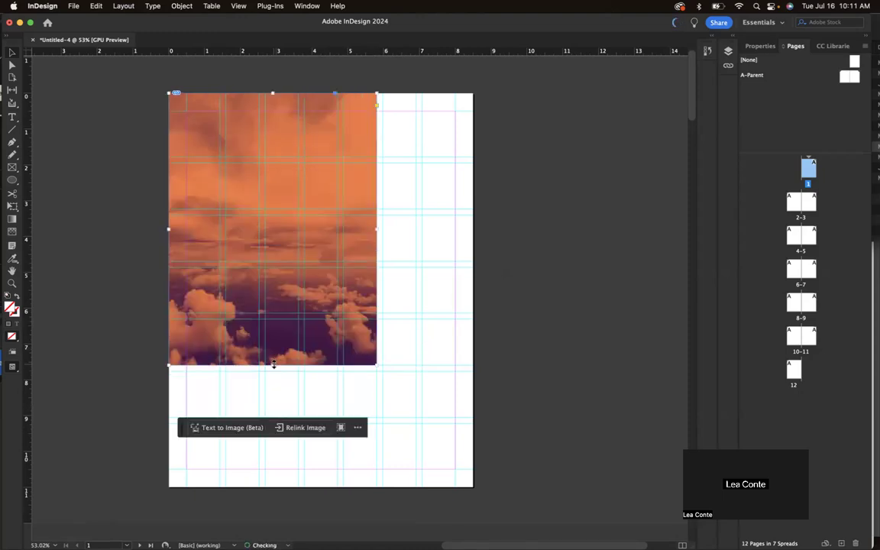
pyautogui.click(537, 226)
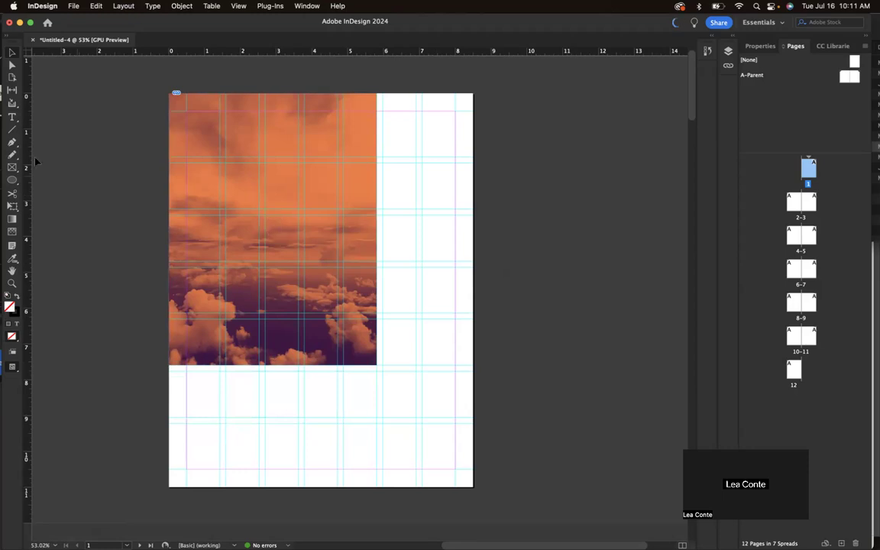
# Draw a text frame right of the image and fill it with placeholder text.
pyautogui.click(11, 117)
pyautogui.moveTo(382, 164); pyautogui.dragTo(453, 313)
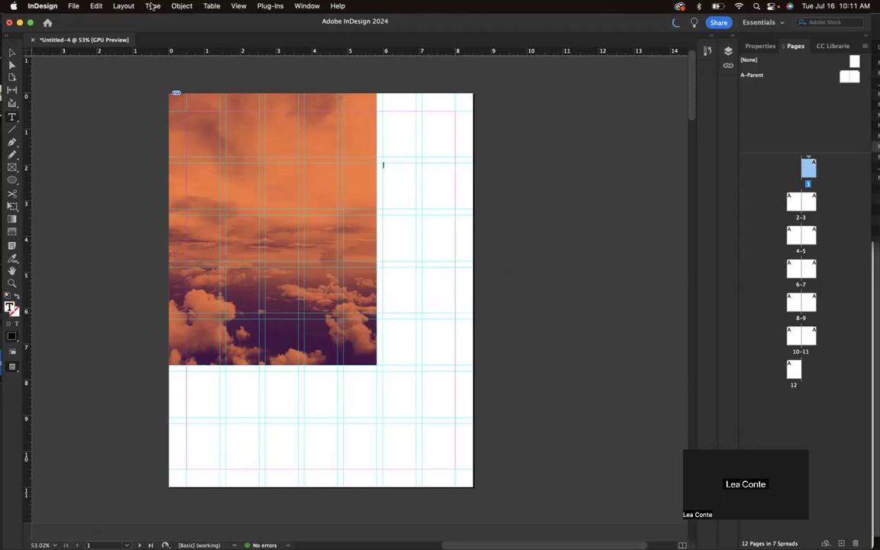
pyautogui.click(154, 6)
pyautogui.click(203, 385)
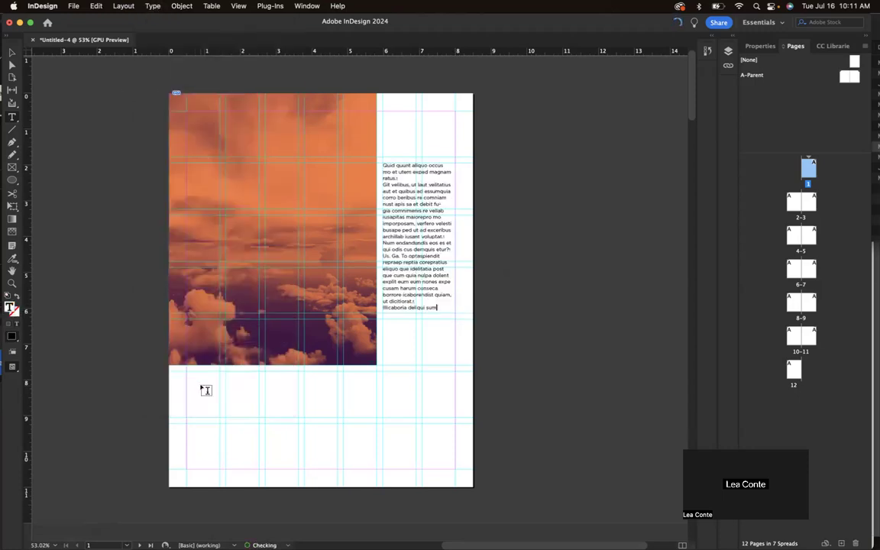
# Reposition the placeholder text frame up beside the sky image and select it.
pyautogui.click(12, 53)
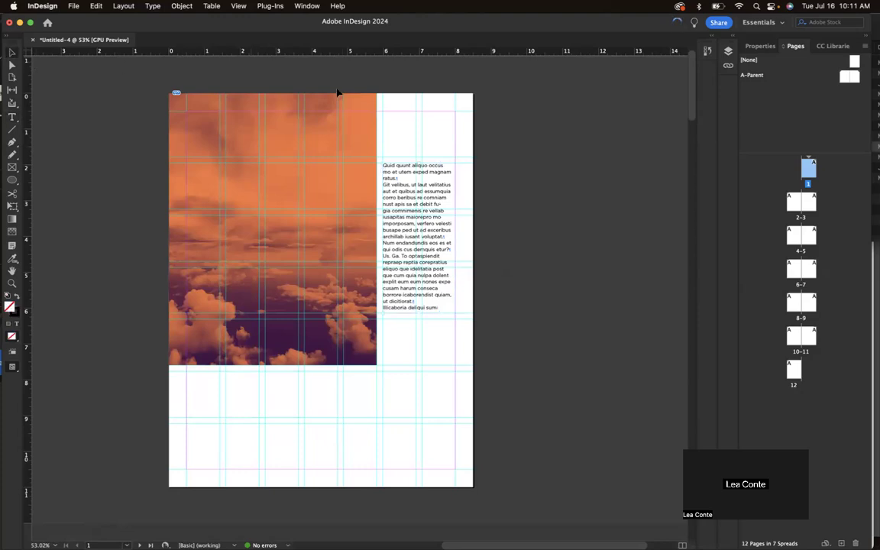
pyautogui.press('w')
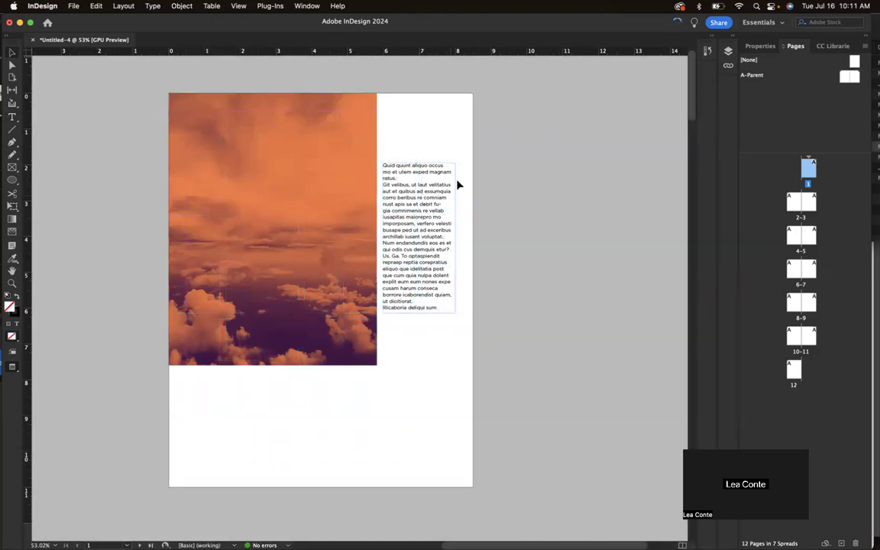
pyautogui.press('w')
pyautogui.moveTo(410, 227); pyautogui.dragTo(409, 287)
pyautogui.moveTo(421, 250); pyautogui.dragTo(366, 284)
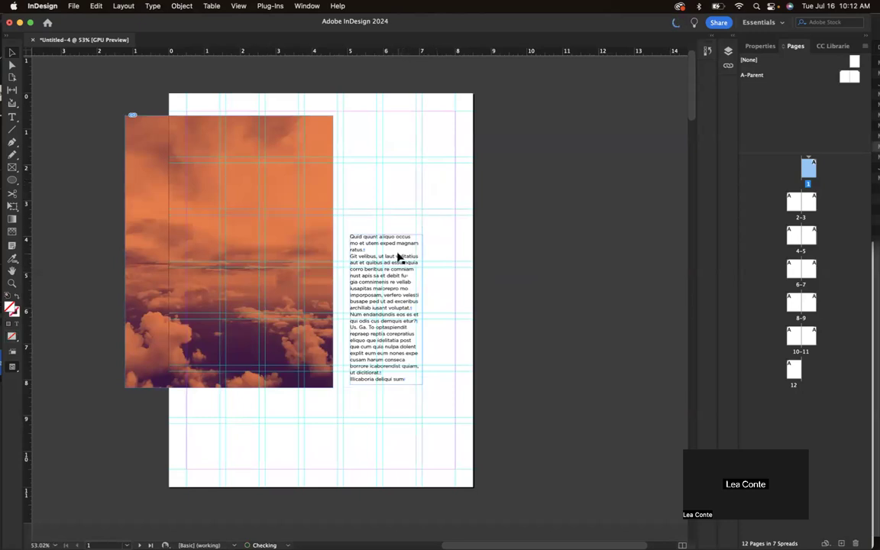
pyautogui.moveTo(399, 255); pyautogui.dragTo(433, 210)
pyautogui.click(491, 134)
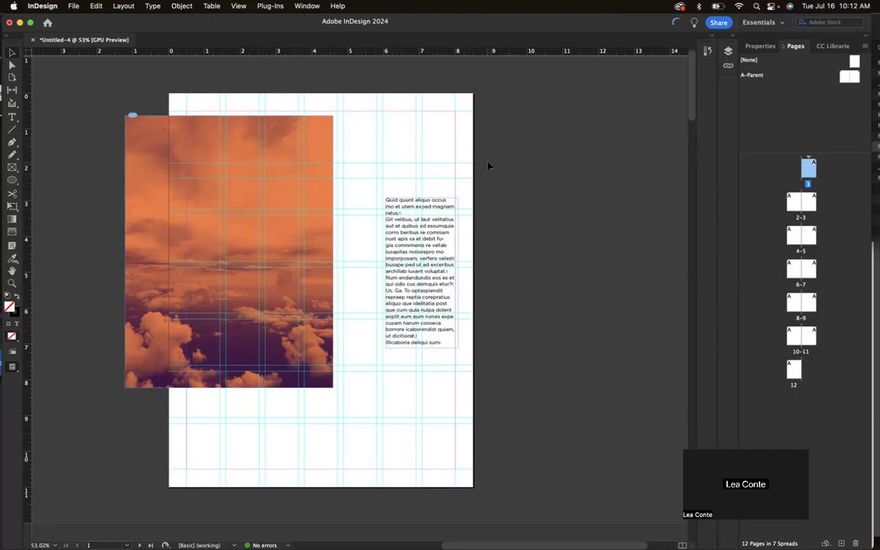
pyautogui.click(425, 207)
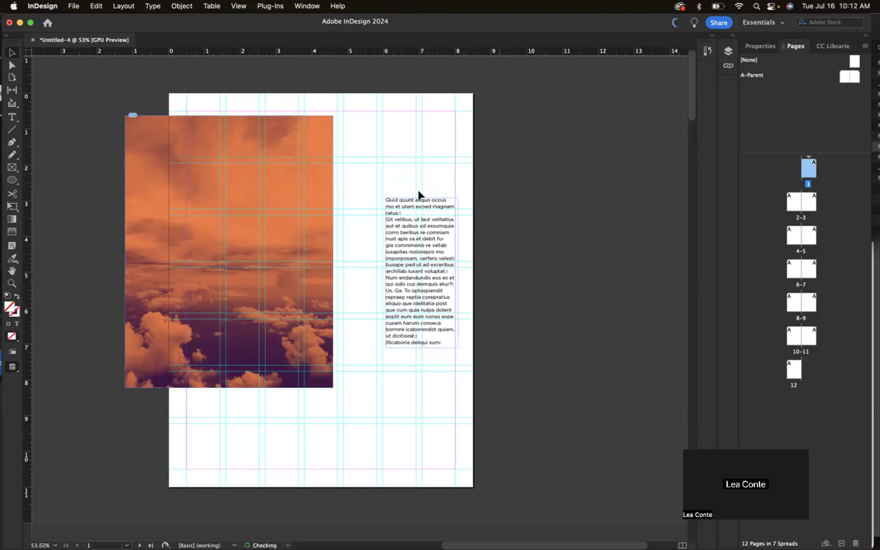
# Move the text frame and sky image onto the pasteboard, then open a shortened Layers panel.
pyautogui.moveTo(402, 202); pyautogui.dragTo(535, 135)
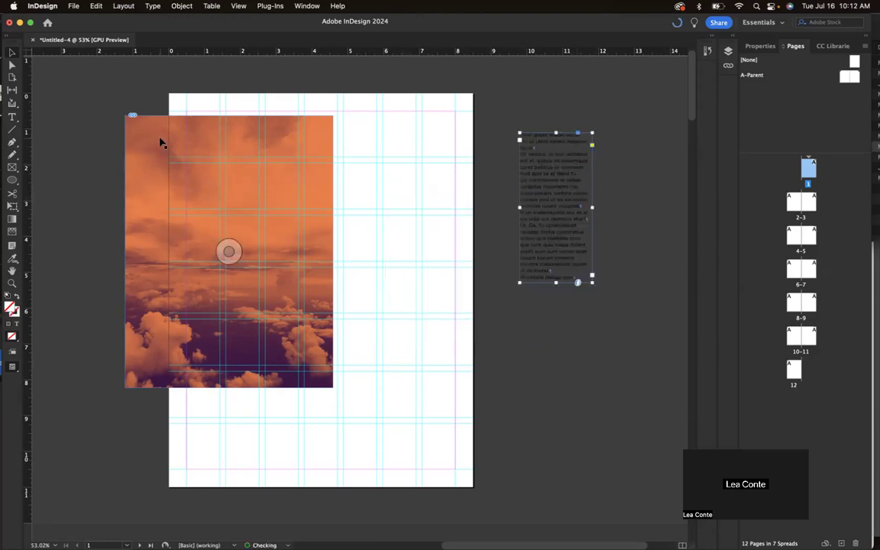
pyautogui.moveTo(141, 131); pyautogui.dragTo(496, 236)
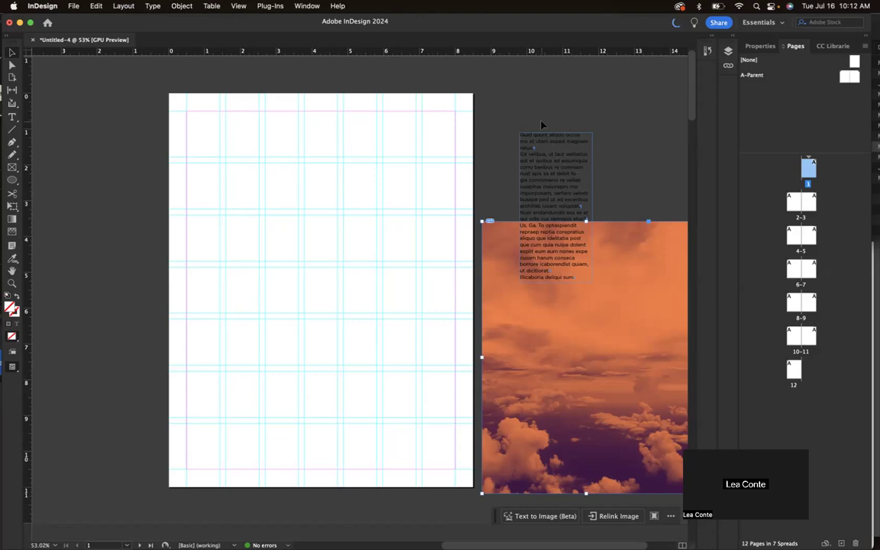
pyautogui.click(631, 92)
pyautogui.click(728, 51)
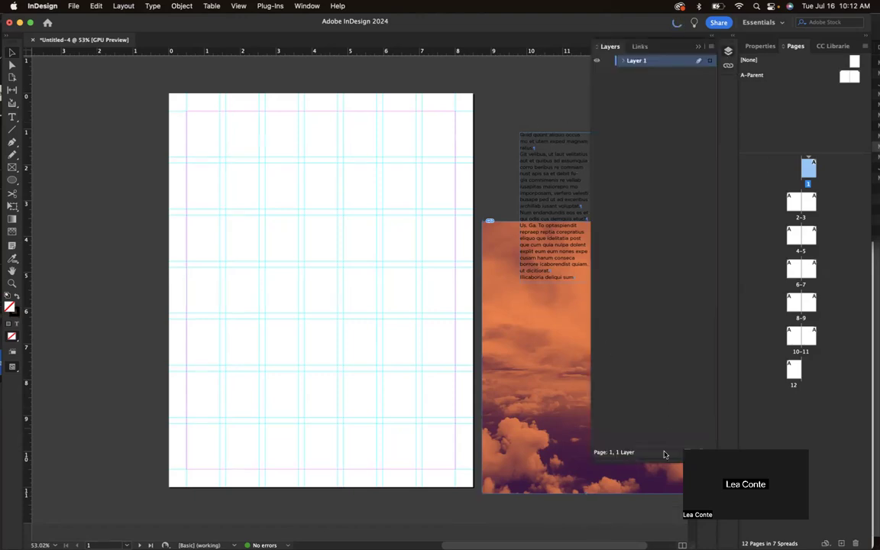
pyautogui.moveTo(663, 455); pyautogui.dragTo(664, 144)
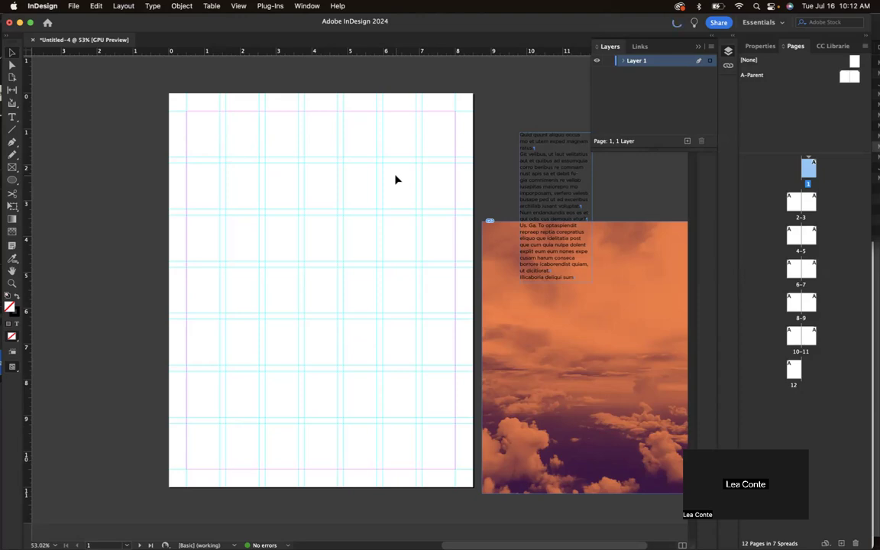
# Rename Layer 1 to grid and add a second layer named text.
pyautogui.doubleClick(632, 61)
pyautogui.write('grid')
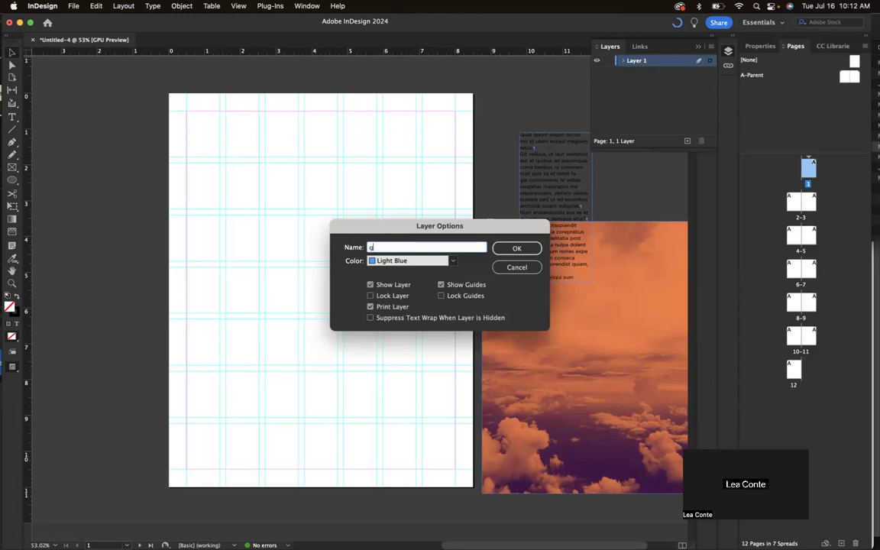
pyautogui.click(527, 248)
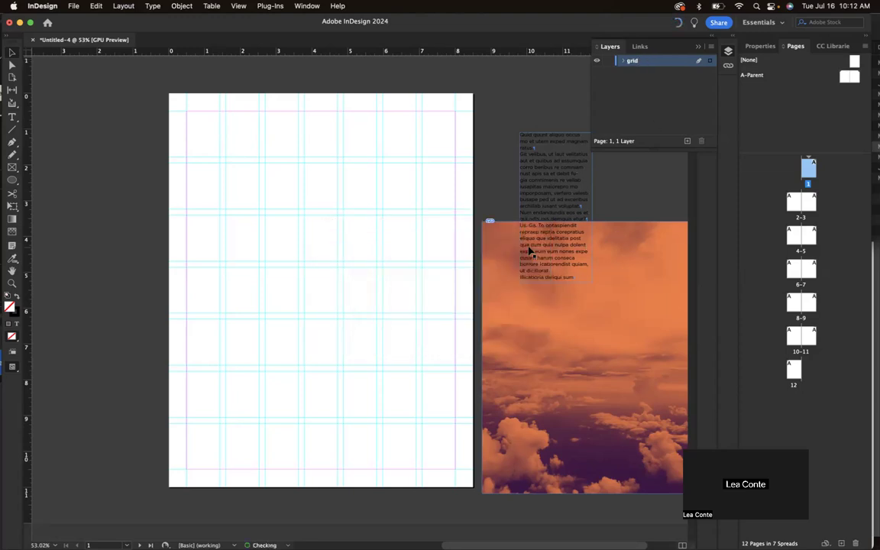
pyautogui.click(688, 142)
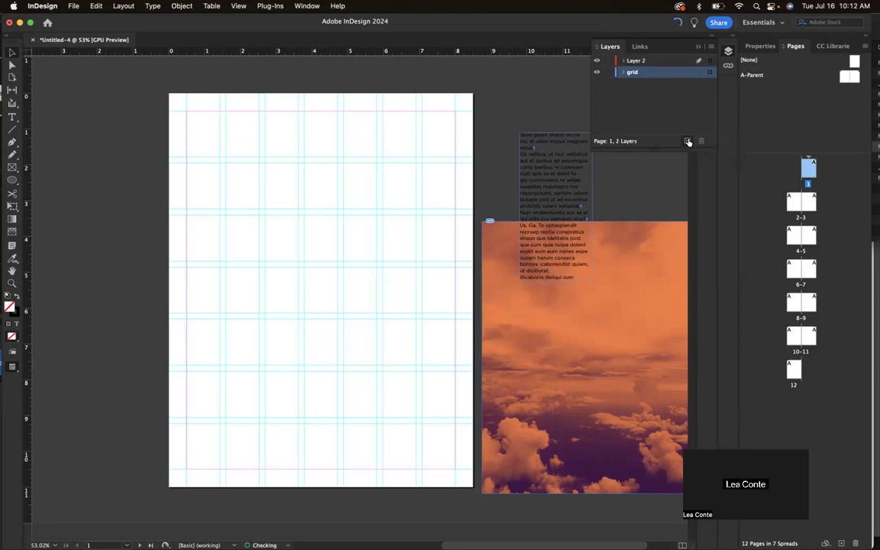
pyautogui.doubleClick(645, 61)
pyautogui.write('tex')
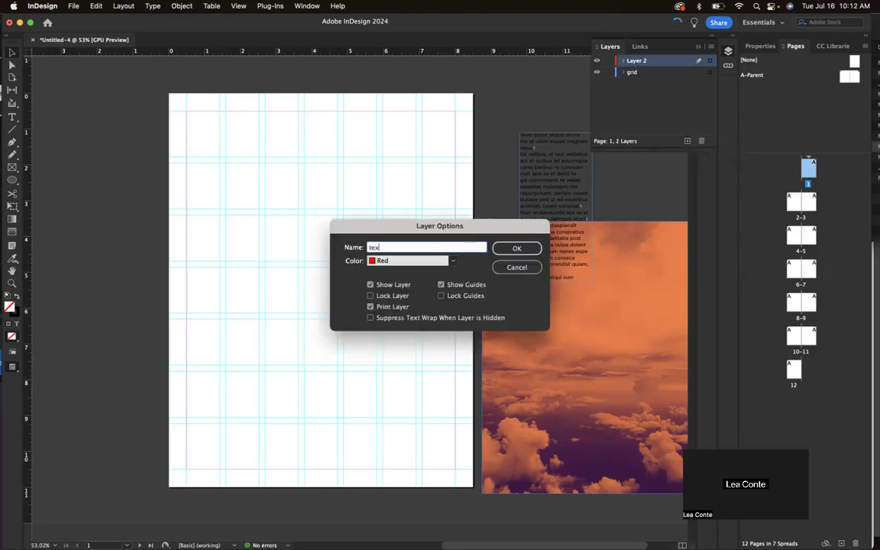
pyautogui.write('t')
pyautogui.press('Return')
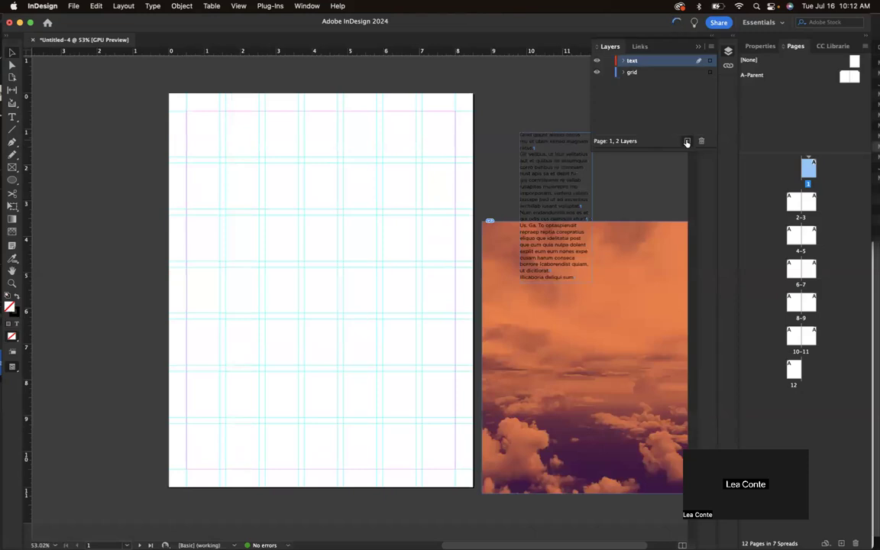
# Add a third layer named imagrey and move the text layer to the top.
pyautogui.click(687, 140)
pyautogui.doubleClick(656, 61)
pyautogui.write('imagrey')
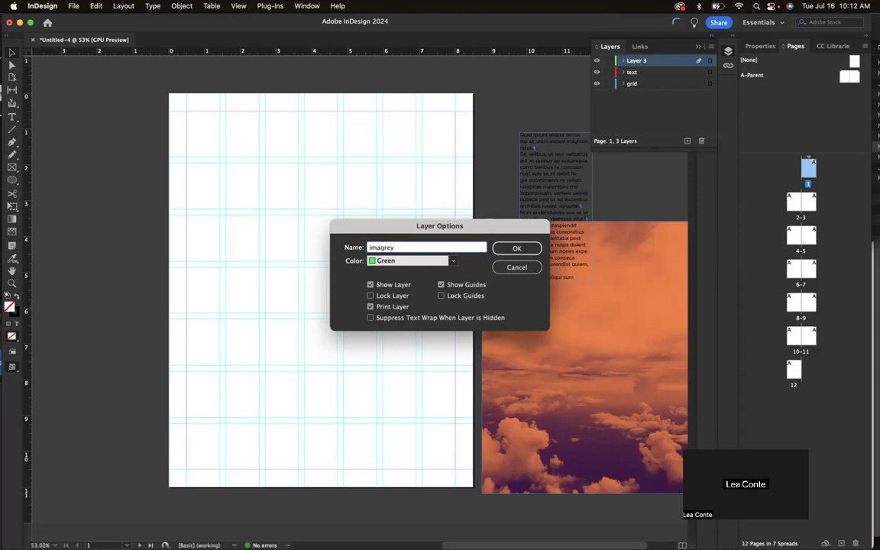
pyautogui.press('Return')
pyautogui.click(644, 72)
pyautogui.moveTo(644, 74); pyautogui.dragTo(648, 57)
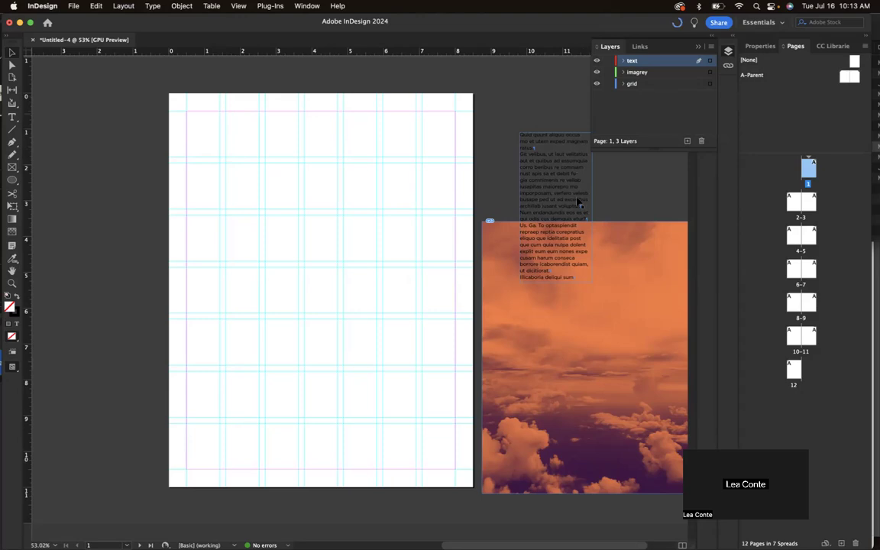
# Assign the placeholder text frame to the text layer and the sky image to imagrey.
pyautogui.click(561, 156)
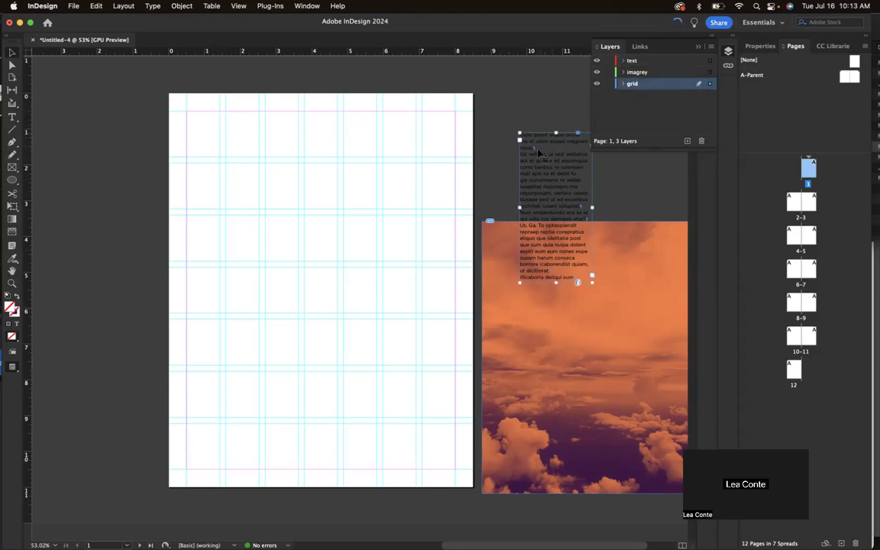
pyautogui.moveTo(573, 179); pyautogui.dragTo(563, 149)
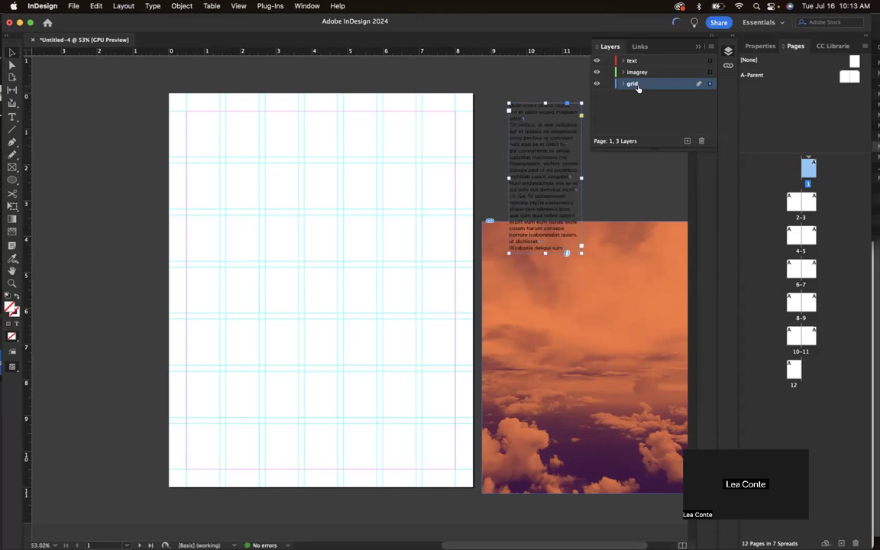
pyautogui.moveTo(710, 84); pyautogui.dragTo(710, 61)
pyautogui.click(647, 261)
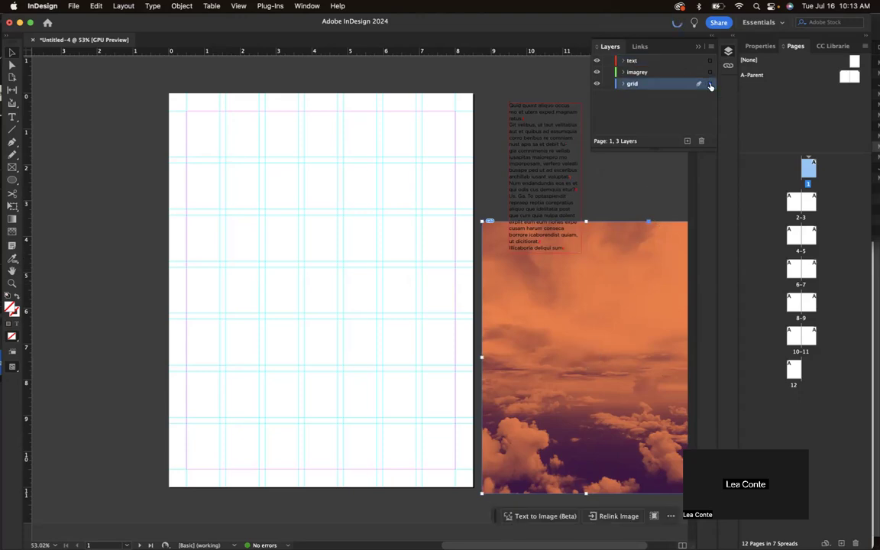
pyautogui.moveTo(710, 87); pyautogui.dragTo(709, 73)
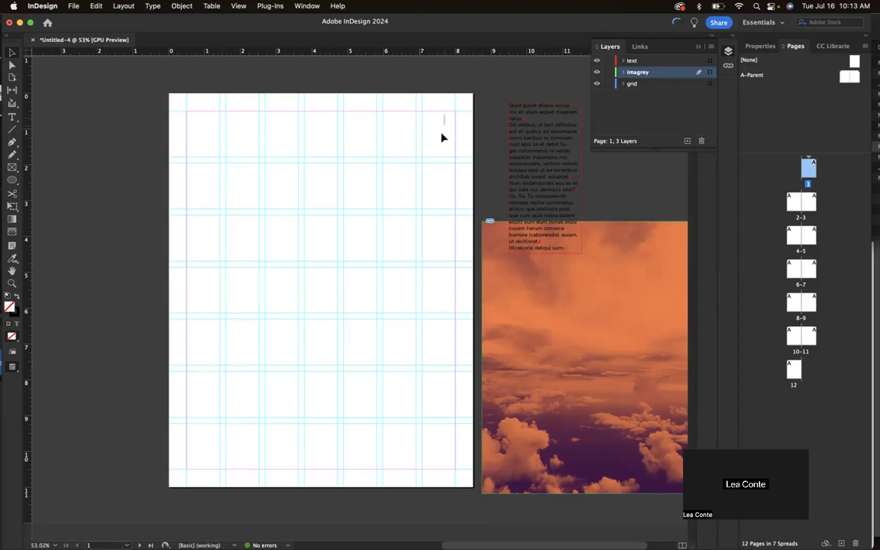
# Lock and then unlock the grid layer, and select the text layer.
pyautogui.click(401, 204)
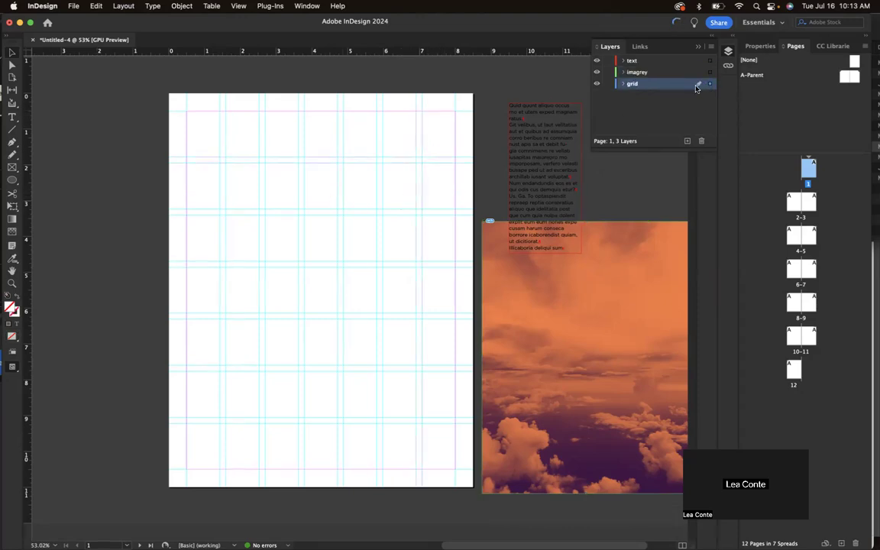
pyautogui.click(608, 83)
pyautogui.click(608, 83)
pyautogui.click(677, 60)
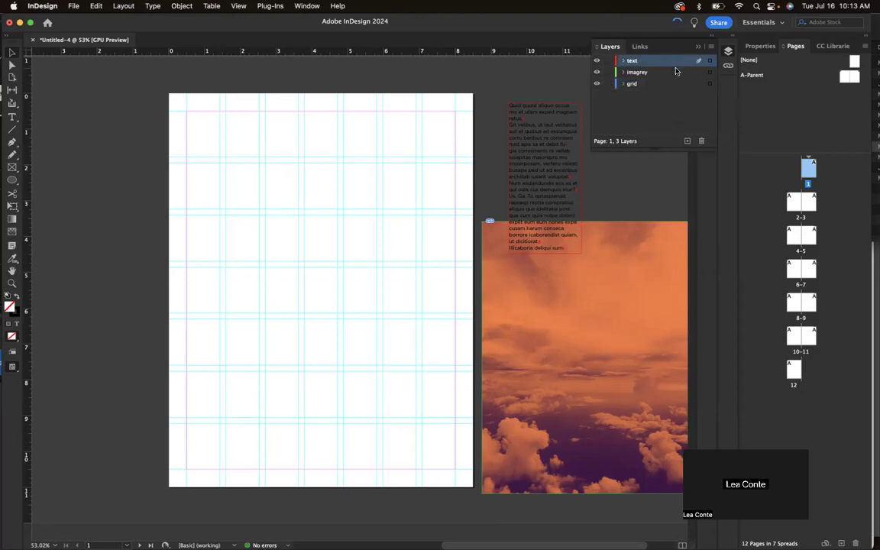
# Start deleting the text and imagrey layers, then cancel the deletion.
pyautogui.keyDown('shift'); pyautogui.click(678, 71); pyautogui.keyUp('shift')
pyautogui.click(701, 141)
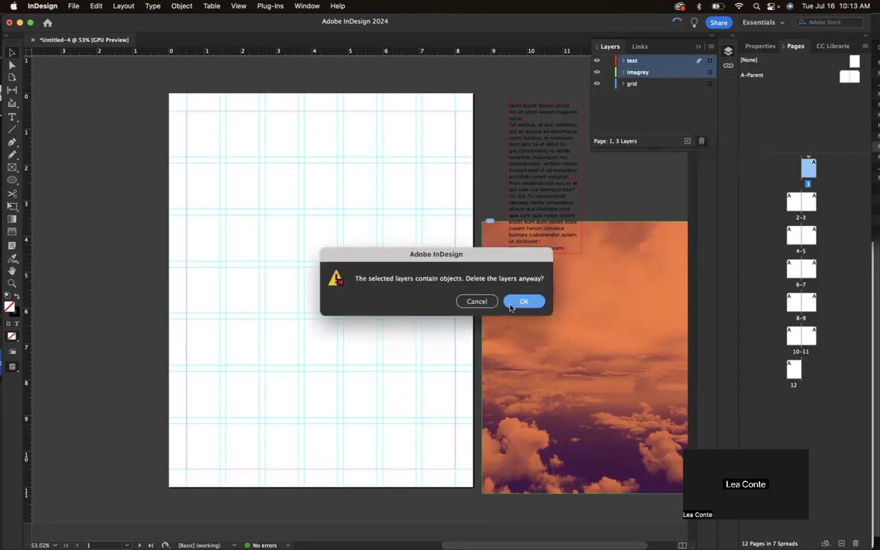
pyautogui.click(484, 302)
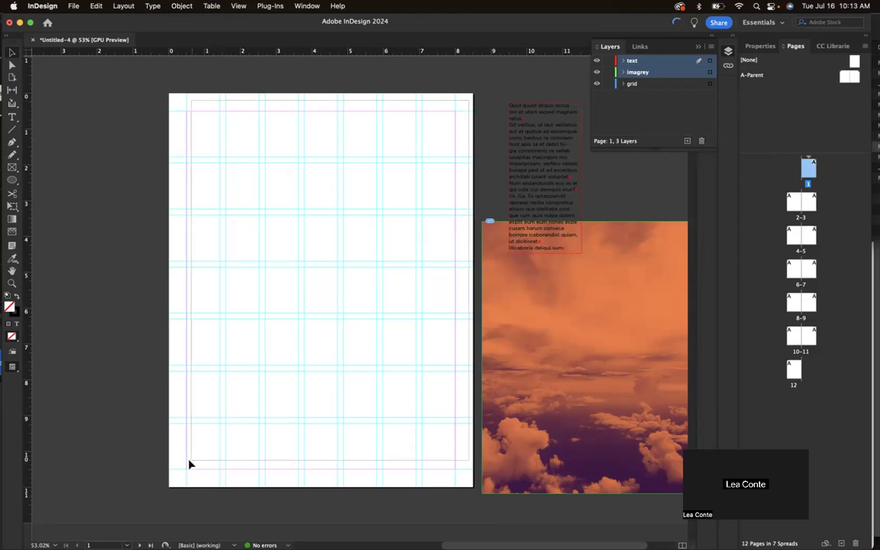
# Marquee-select and delete all the grid guides on page 1.
pyautogui.moveTo(177, 475); pyautogui.dragTo(177, 475)
pyautogui.press('Delete')
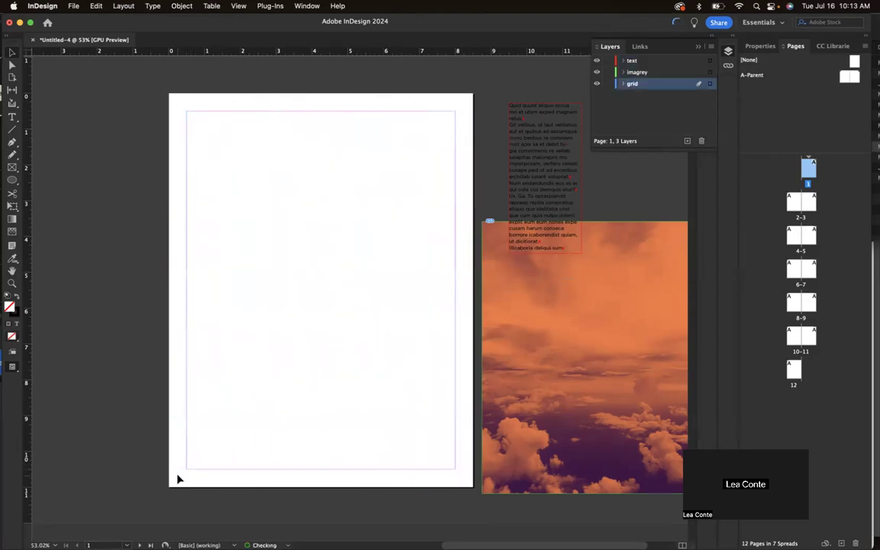
pyautogui.click(654, 111)
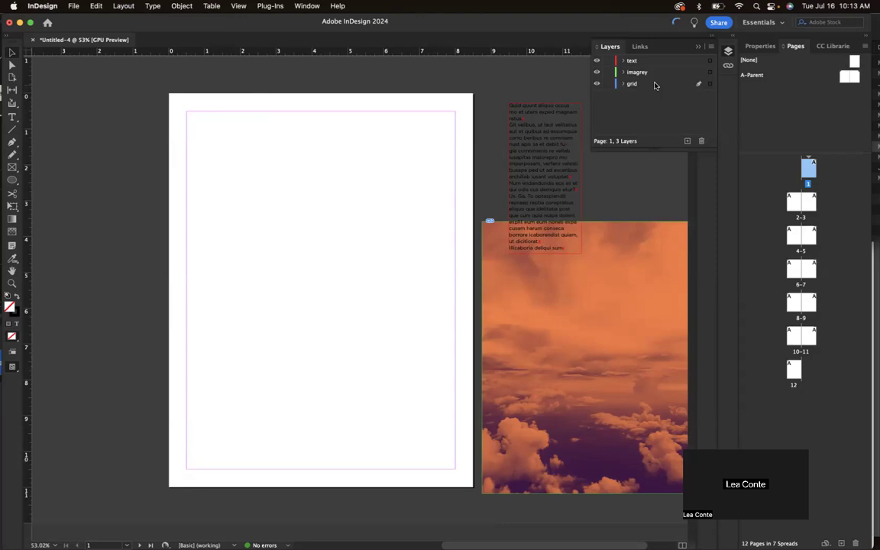
# Open the A-Parent spread for editing.
pyautogui.doubleClick(844, 76)
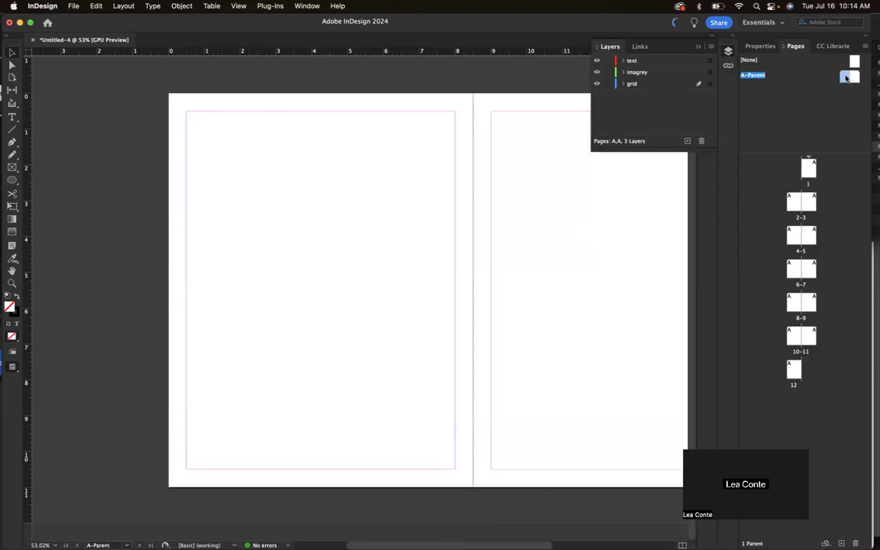
pyautogui.hscroll(3, 414, 326)
pyautogui.scroll(-4, 414, 329)
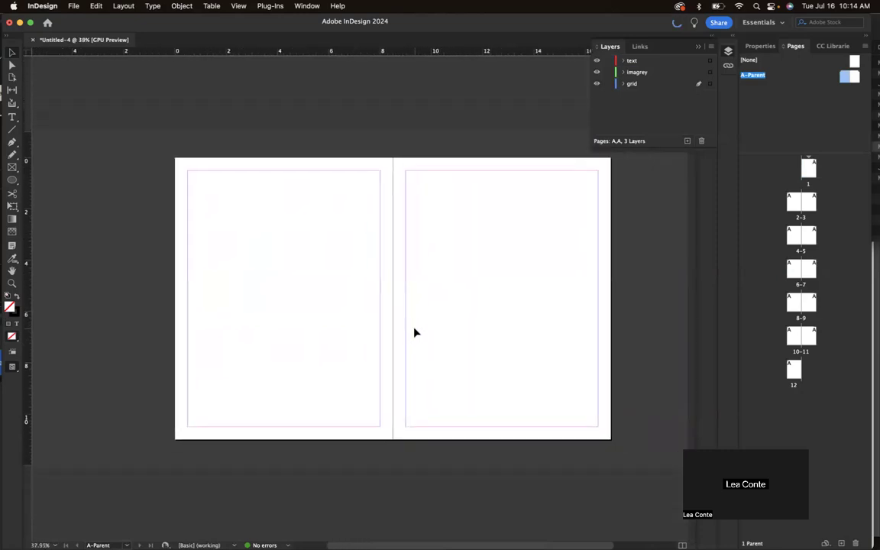
pyautogui.hscroll(1, 502, 293)
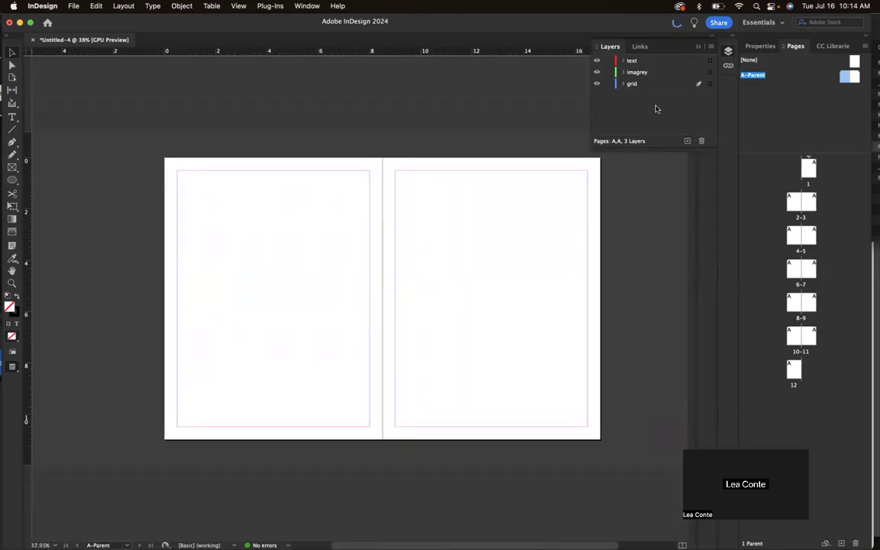
# Rename the grid layer, first to 'master pag', then to 'parent page'.
pyautogui.click(651, 84)
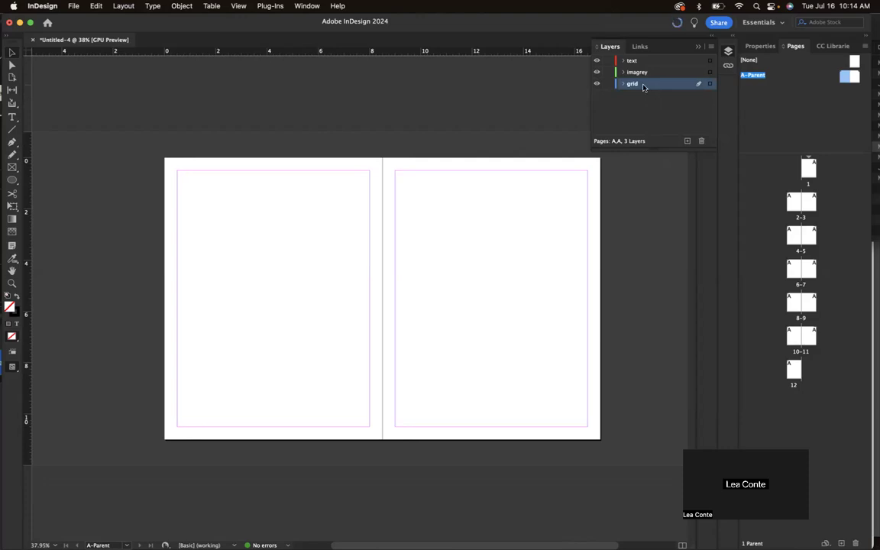
pyautogui.doubleClick(644, 86)
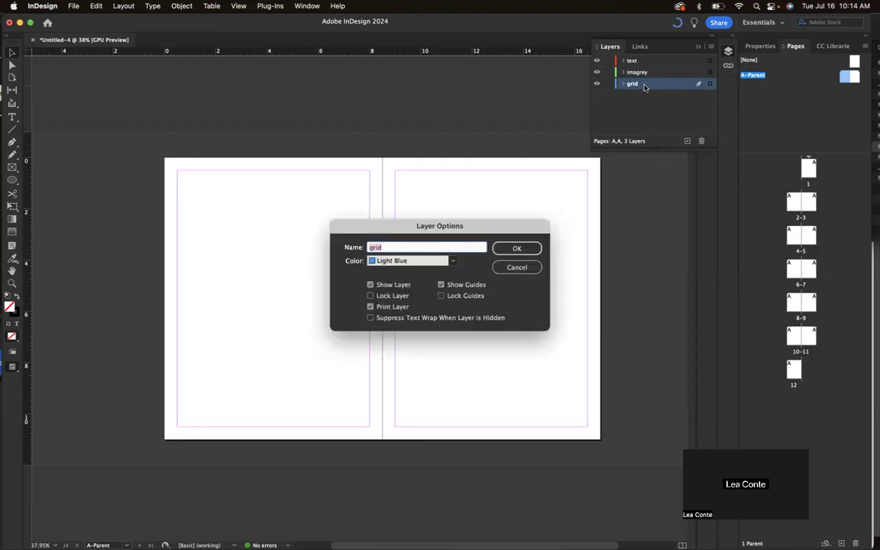
pyautogui.write('master page')
pyautogui.press('Return')
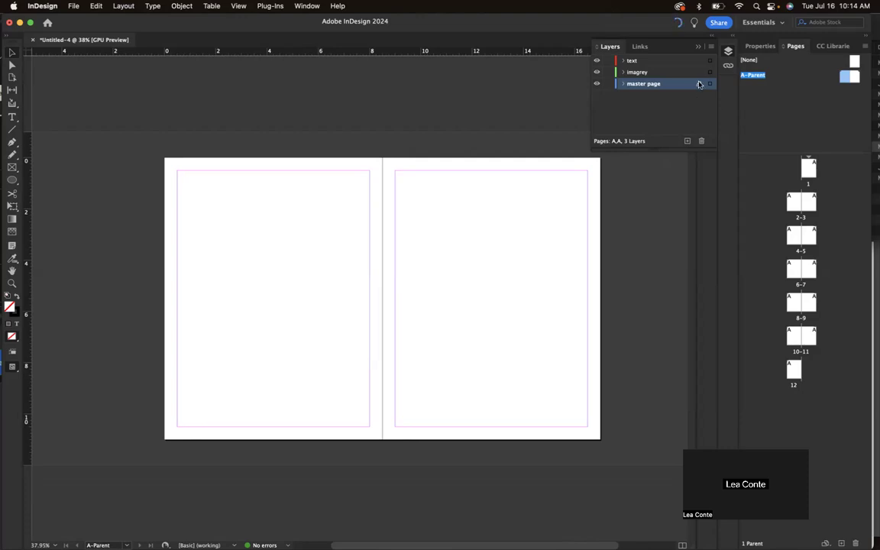
pyautogui.doubleClick(646, 86)
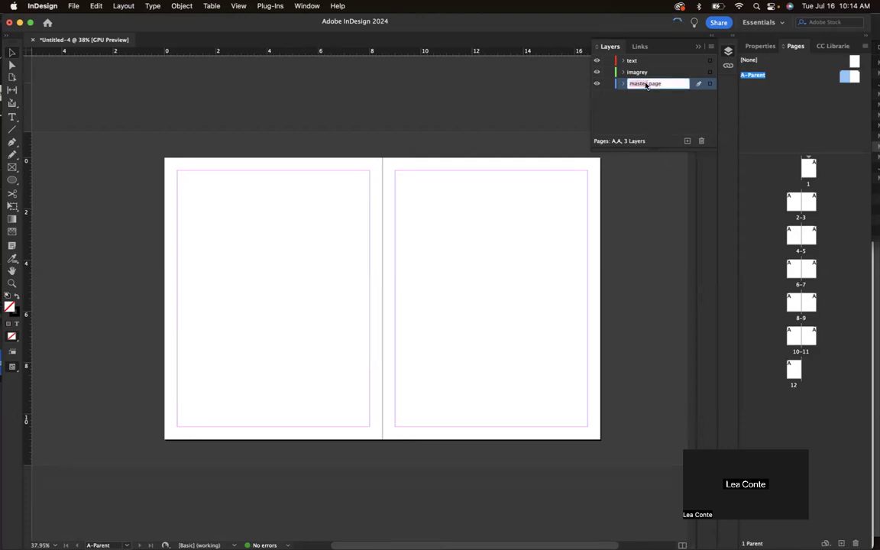
pyautogui.write('parent')
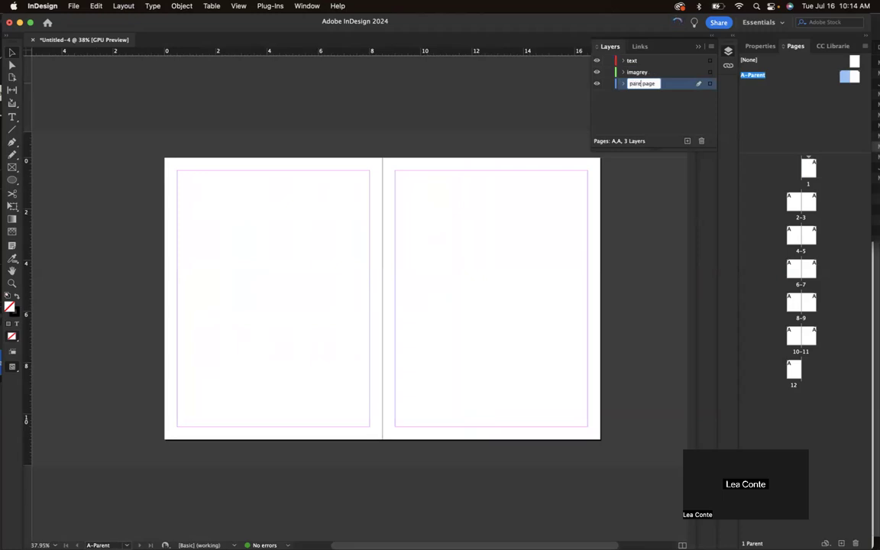
pyautogui.click(658, 105)
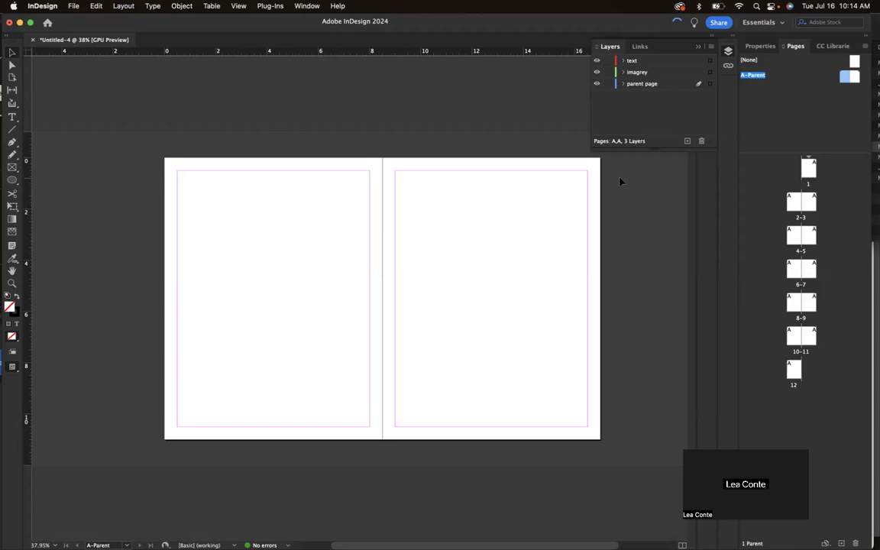
pyautogui.hscroll(1, 457, 290)
pyautogui.hscroll(1, 457, 289)
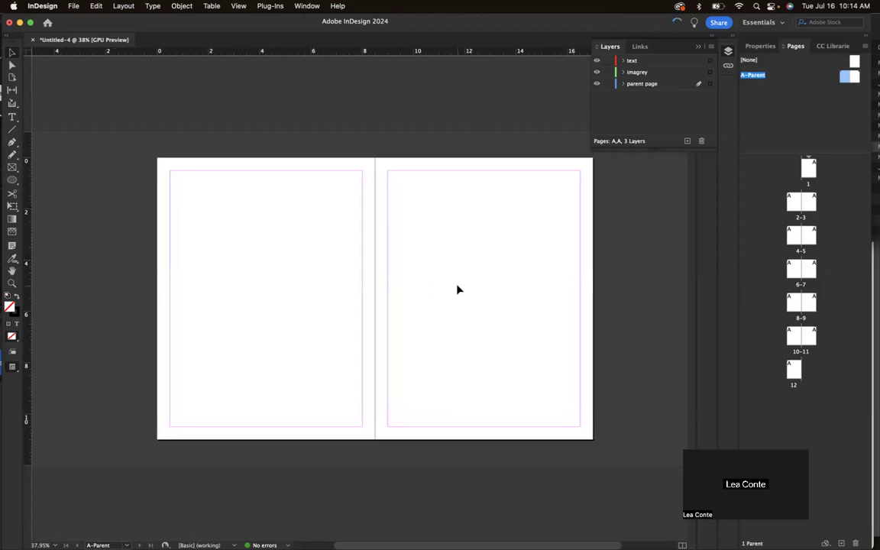
pyautogui.click(122, 6)
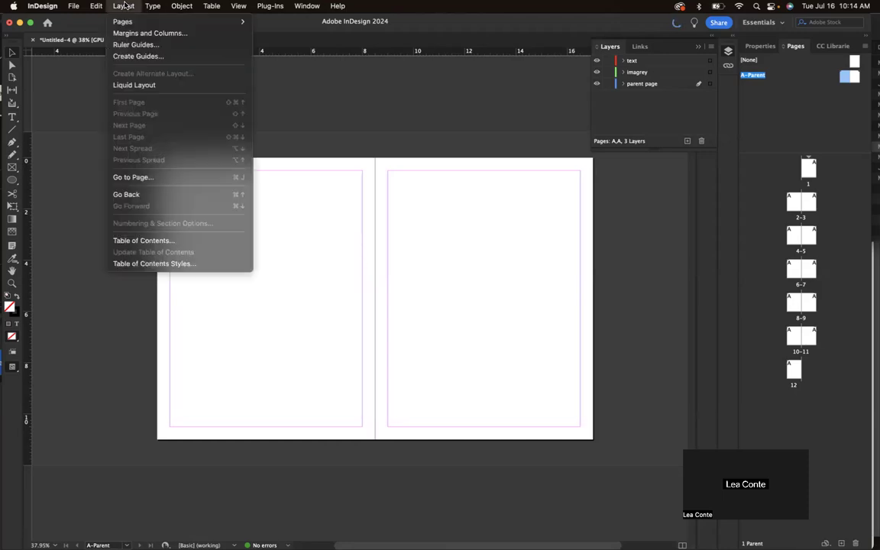
# Add margin-fitted guides of 6 rows by 6 columns with 0.1667 in gutters.
pyautogui.click(119, 56)
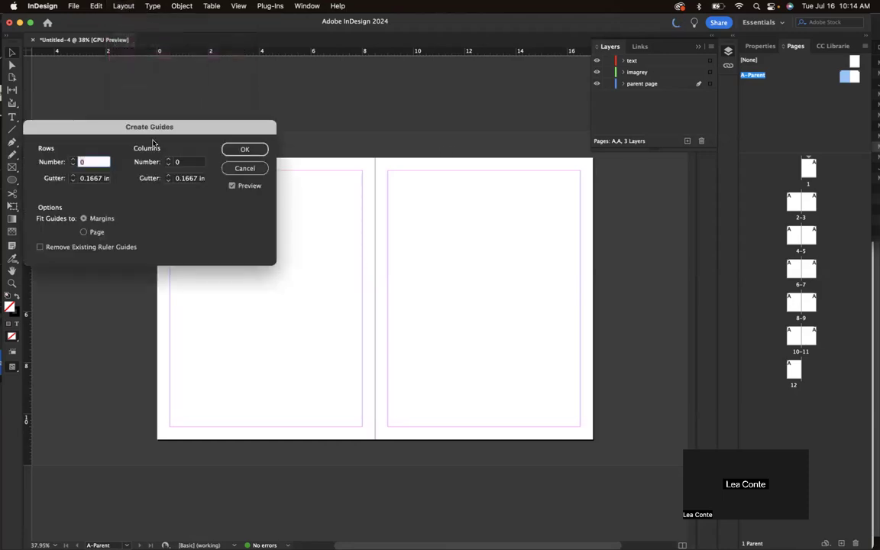
pyautogui.moveTo(150, 128); pyautogui.dragTo(241, 103)
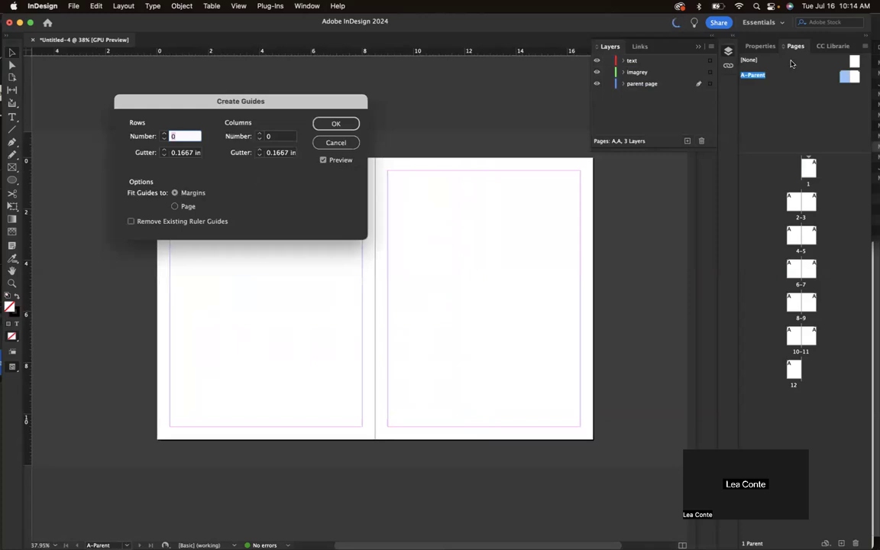
pyautogui.press('Up')
pyautogui.press('Up')
pyautogui.press('Up')
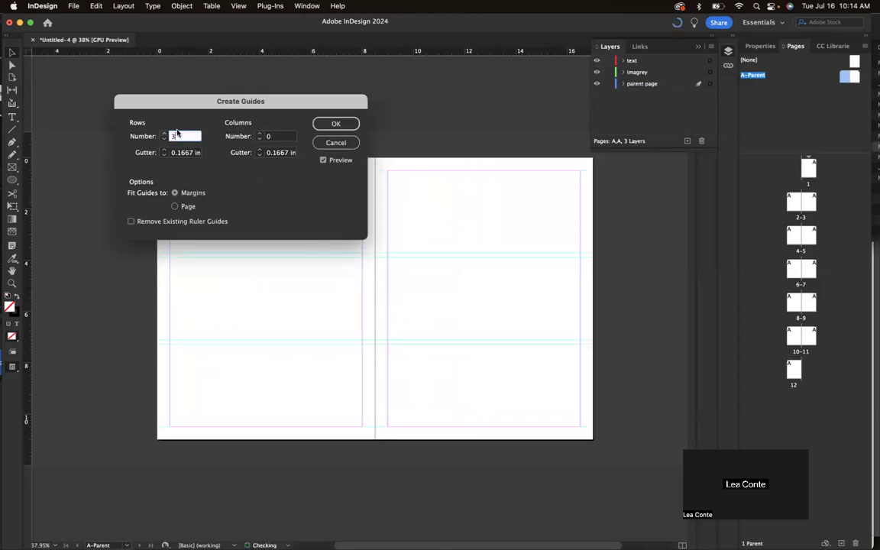
pyautogui.click(259, 134)
pyautogui.click(259, 133)
pyautogui.click(259, 134)
pyautogui.click(259, 134)
pyautogui.click(259, 133)
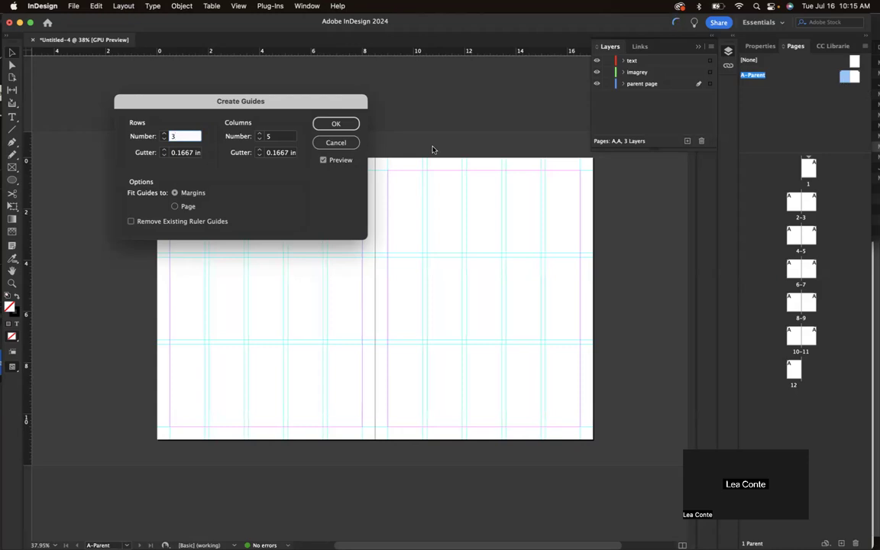
pyautogui.click(259, 134)
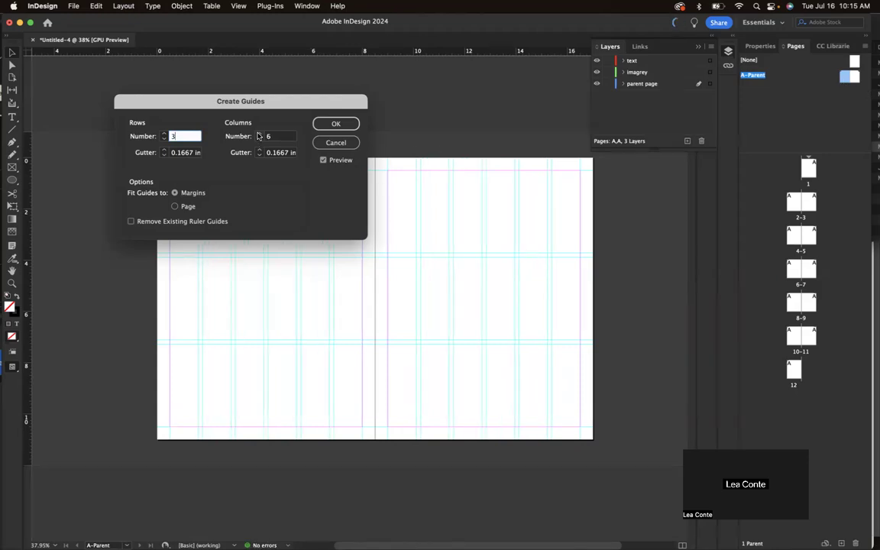
pyautogui.click(163, 134)
pyautogui.click(163, 134)
pyautogui.click(163, 134)
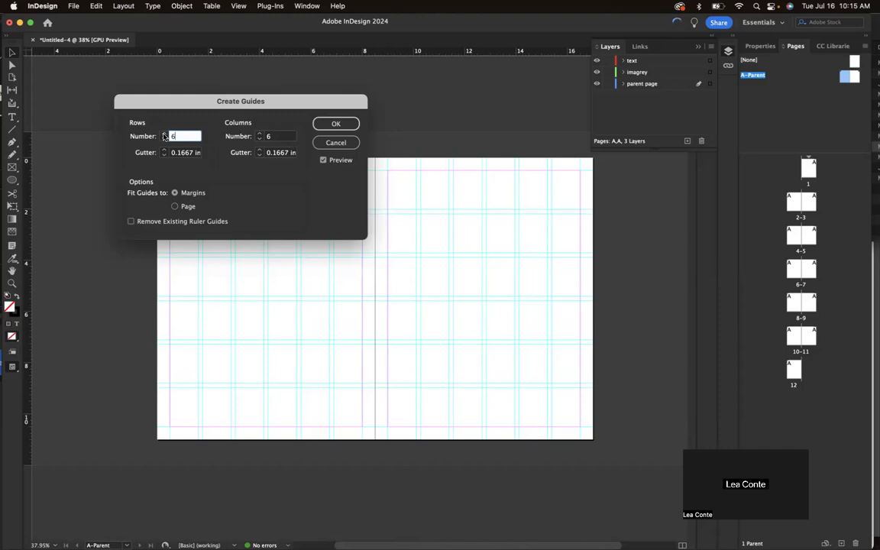
pyautogui.click(259, 134)
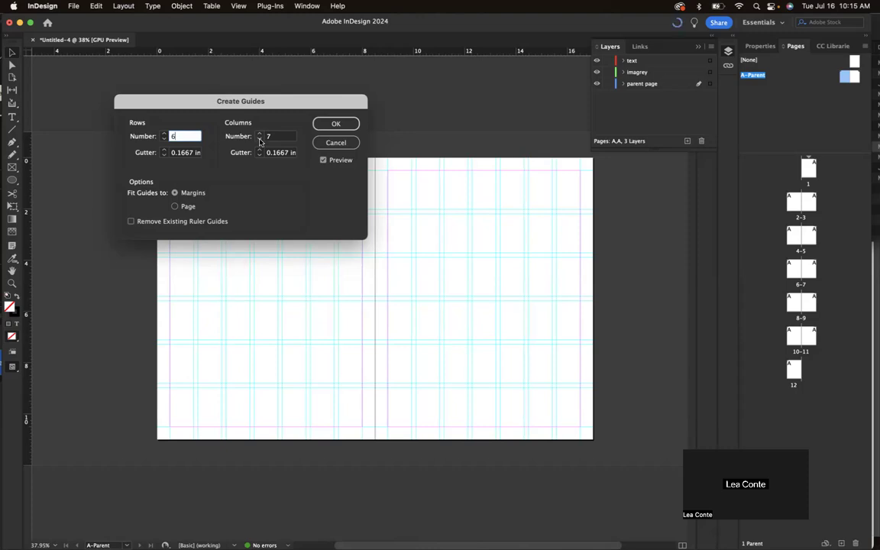
pyautogui.click(337, 125)
pyautogui.click(260, 138)
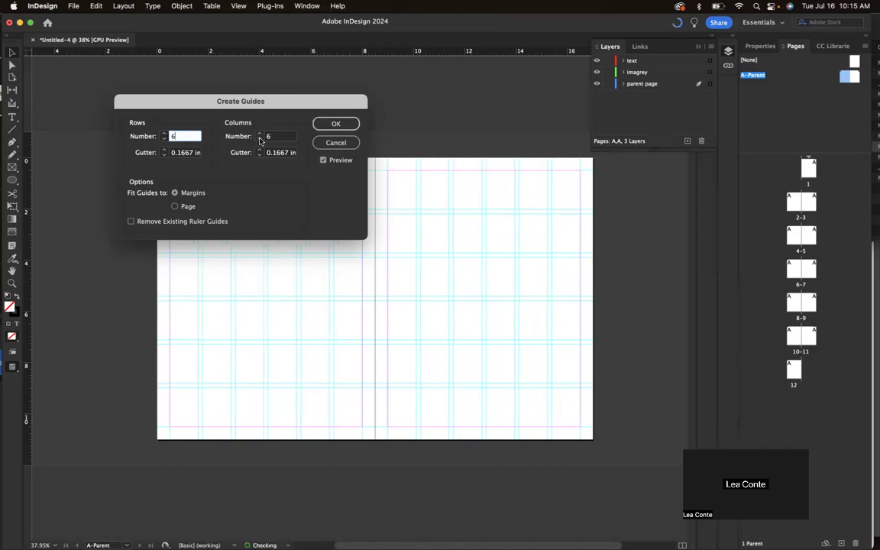
pyautogui.click(336, 124)
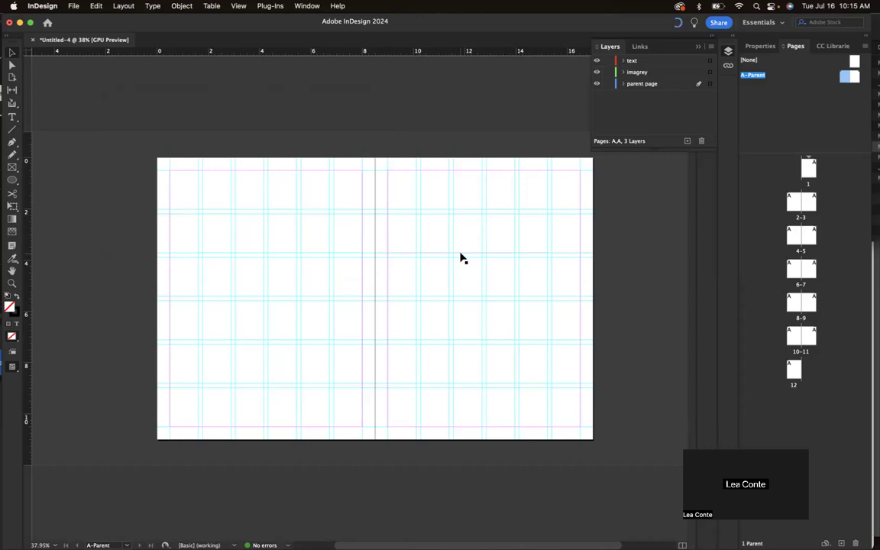
# Jump to page 1 and scroll through the pages showing the 6-by-6 guide grid.
pyautogui.scroll(-1, 461, 258)
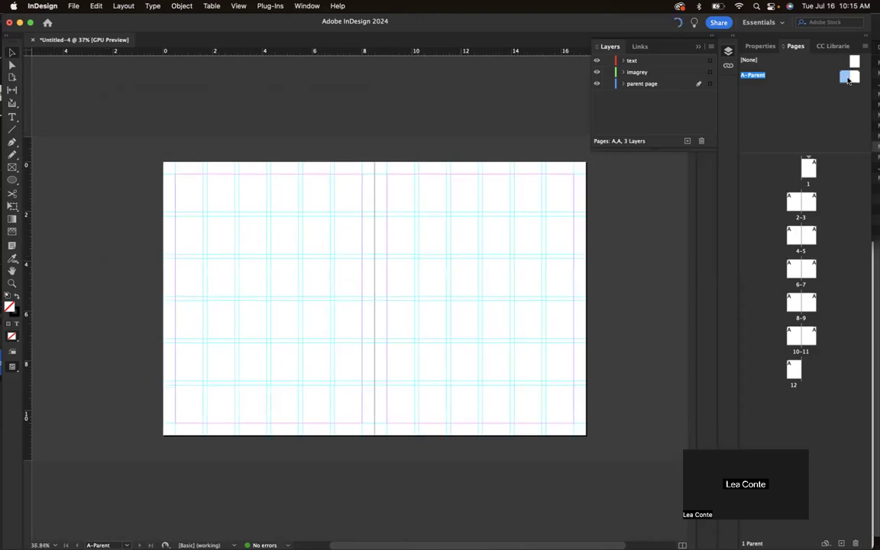
pyautogui.doubleClick(808, 169)
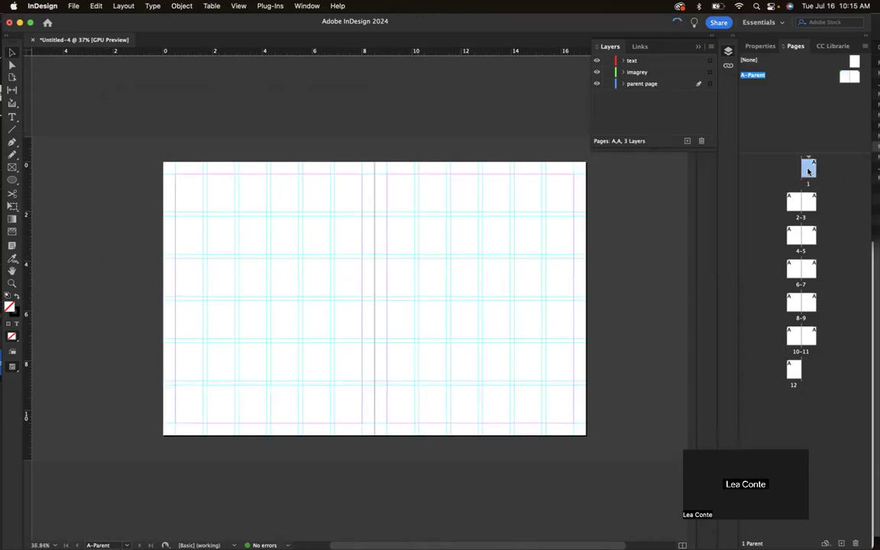
pyautogui.scroll(-10, 393, 336)
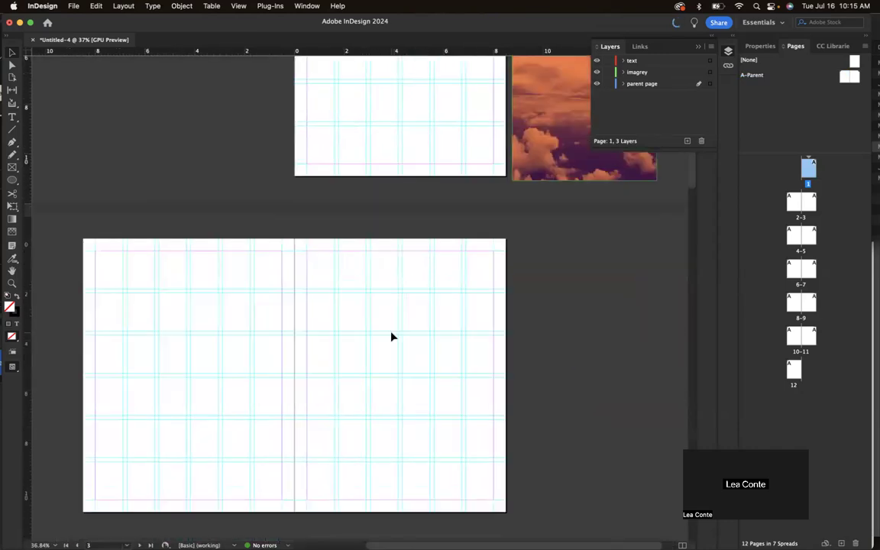
pyautogui.scroll(-20, 391, 336)
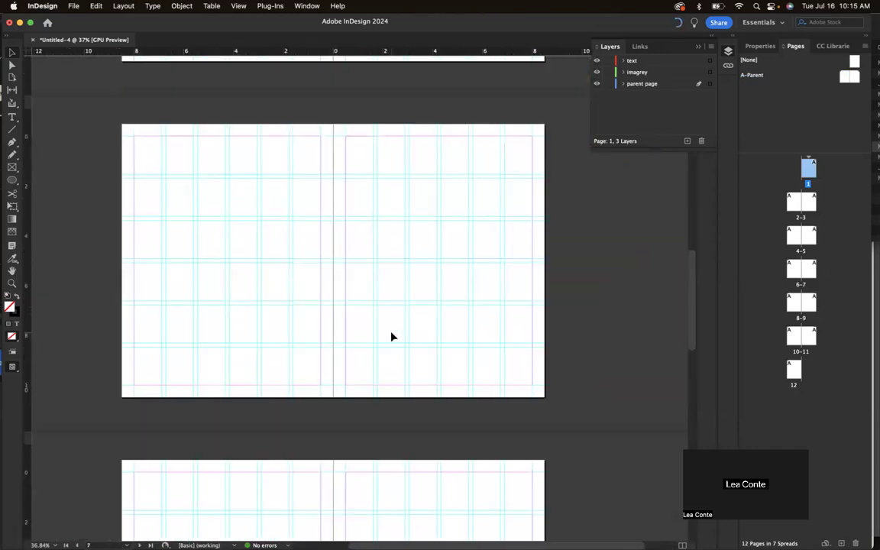
pyautogui.scroll(-5, 391, 336)
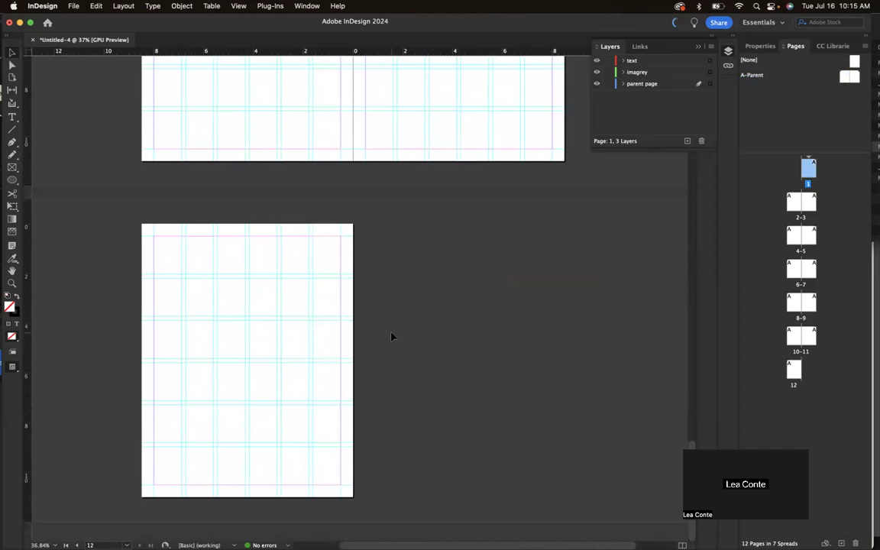
pyautogui.scroll(4, 391, 336)
pyautogui.scroll(20, 390, 336)
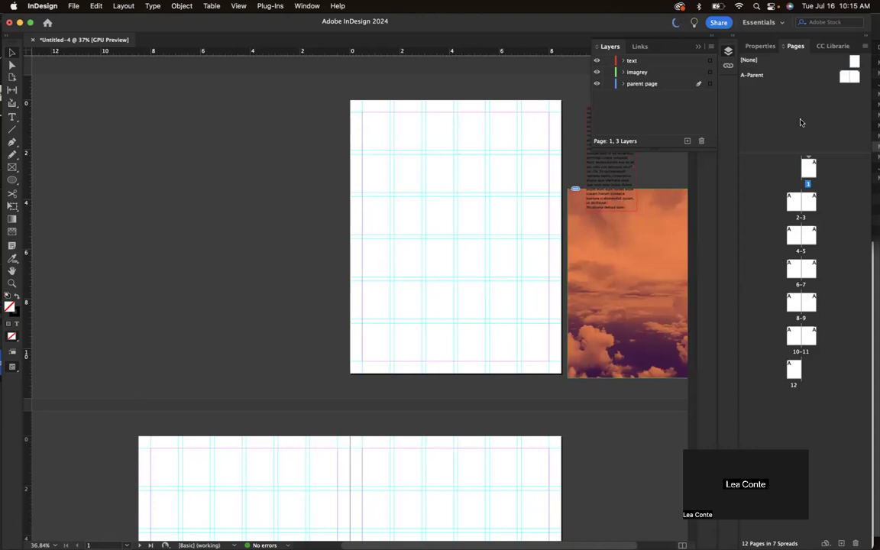
pyautogui.scroll(-8, 410, 367)
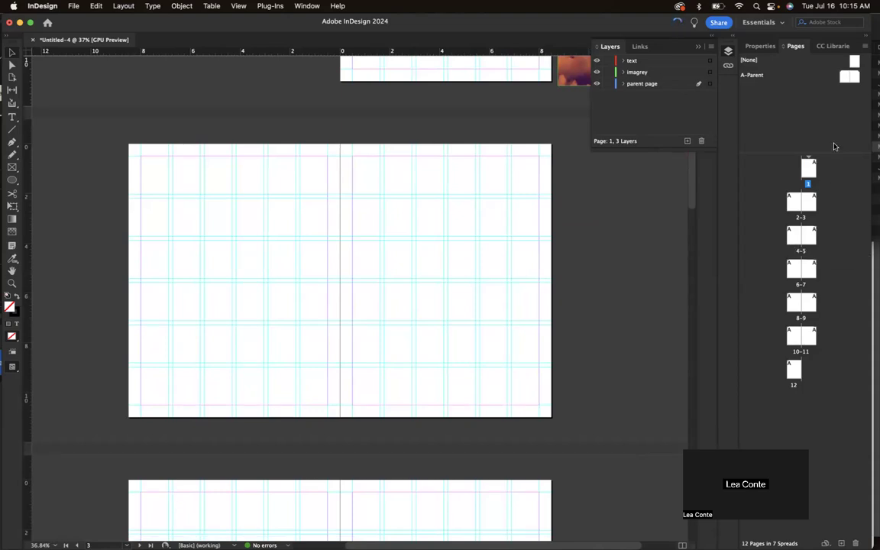
# Add B-Parent via New Parent with default settings and open its spread.
pyautogui.click(865, 47)
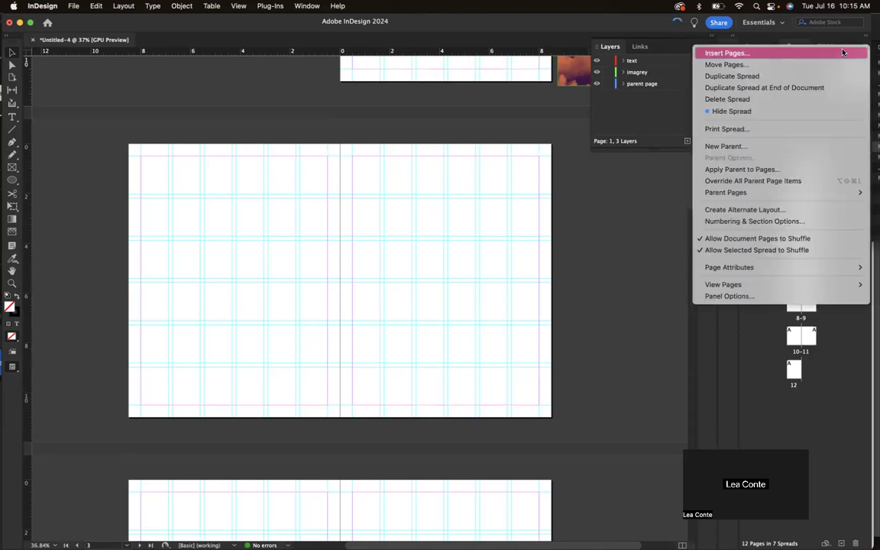
pyautogui.click(826, 146)
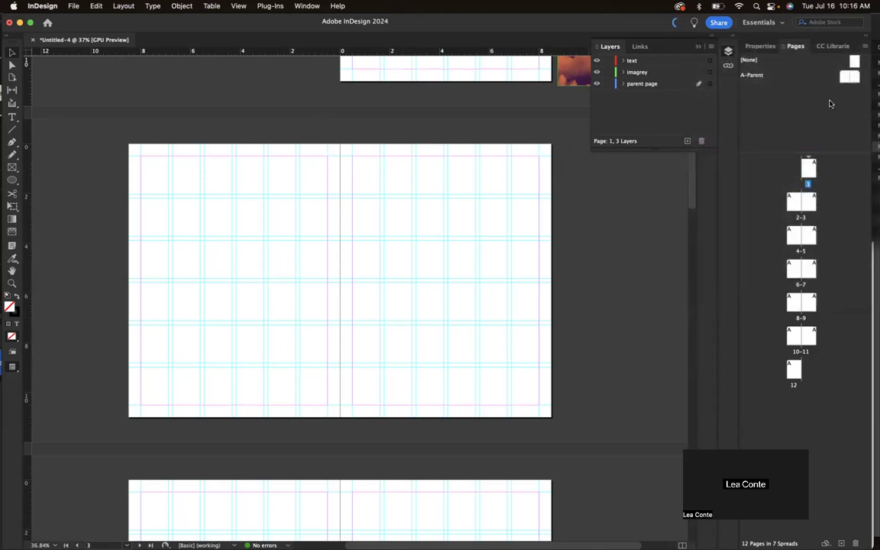
pyautogui.click(527, 232)
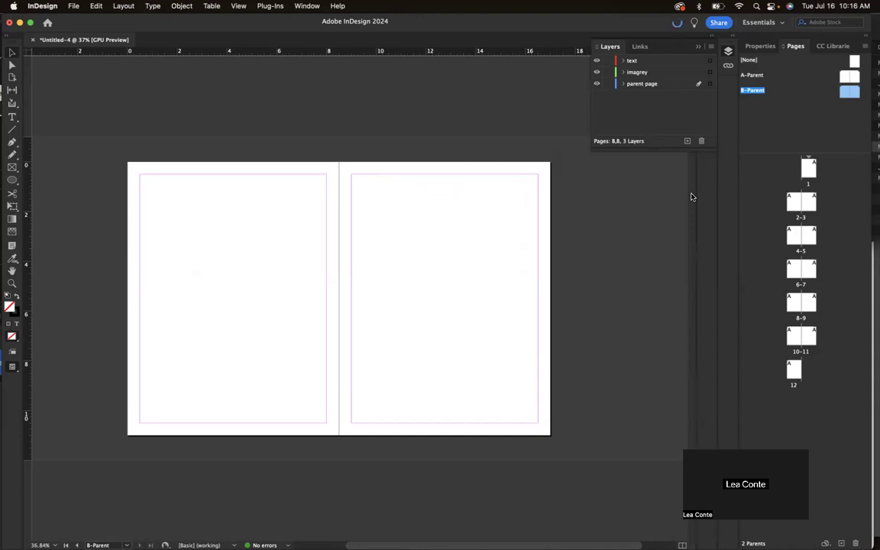
pyautogui.click(851, 136)
pyautogui.click(845, 93)
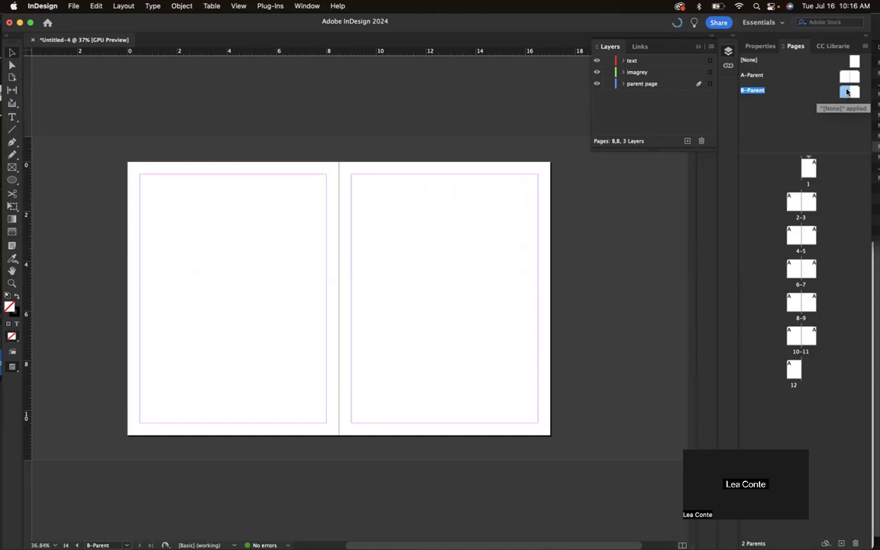
pyautogui.doubleClick(846, 93)
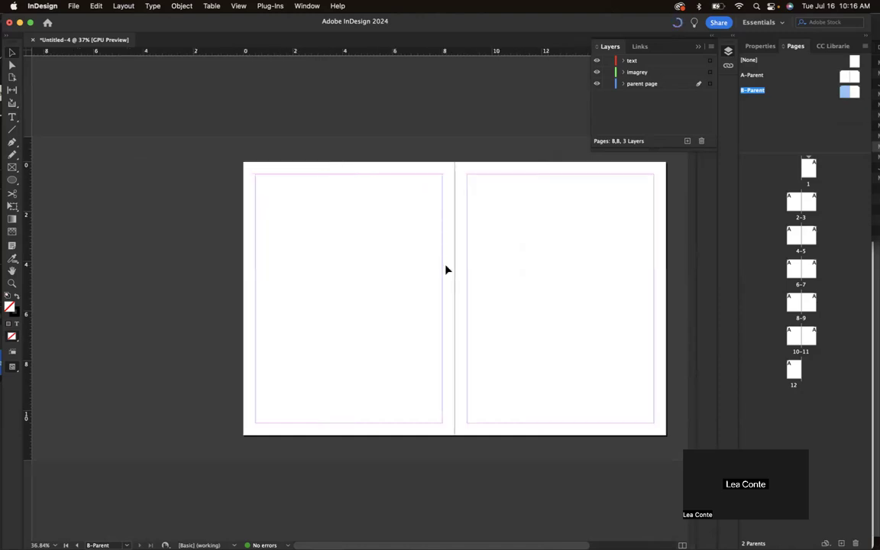
# Set the B-Parent top margin to 0.9375 in using Margins and Columns.
pyautogui.click(116, 5)
pyautogui.moveTo(129, 22)
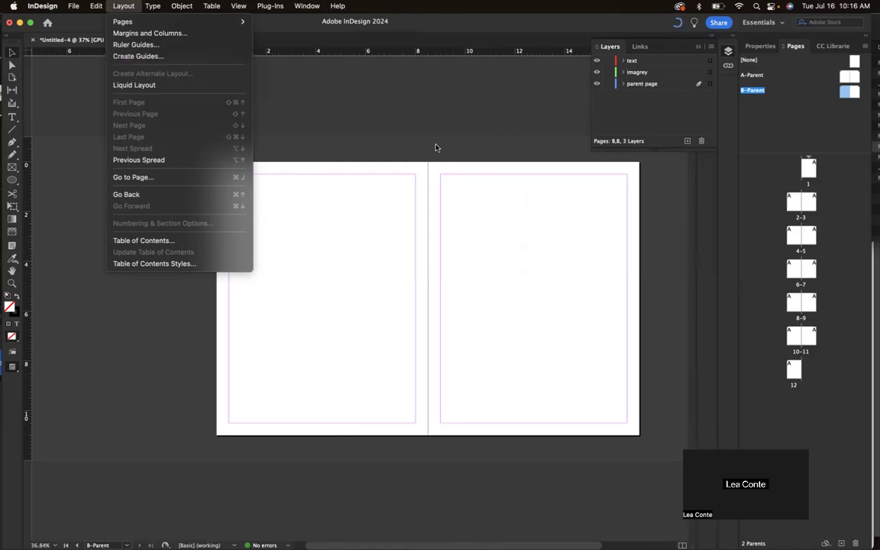
pyautogui.click(446, 207)
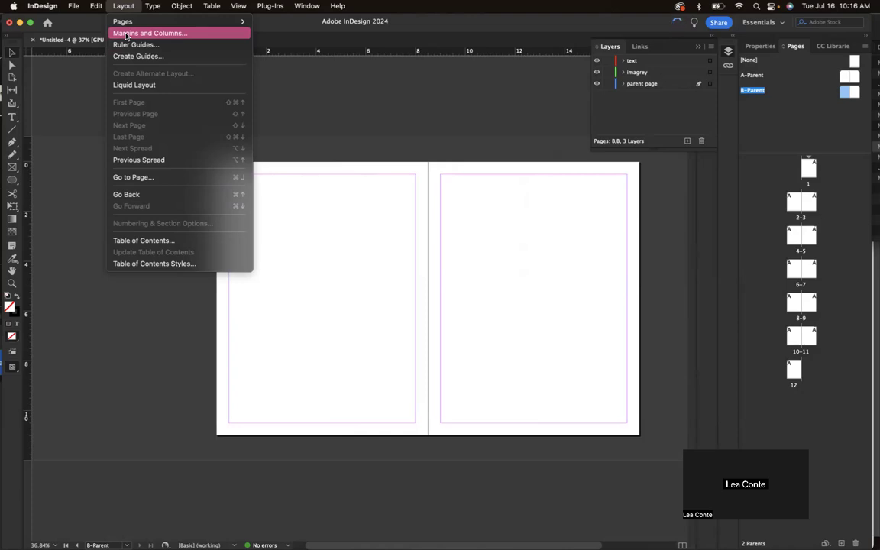
pyautogui.click(126, 35)
pyautogui.click(362, 208)
pyautogui.click(362, 208)
pyautogui.click(363, 207)
pyautogui.click(362, 208)
pyautogui.click(363, 208)
pyautogui.click(363, 208)
pyautogui.moveTo(353, 179); pyautogui.dragTo(455, 136)
pyautogui.click(464, 165)
pyautogui.click(511, 176)
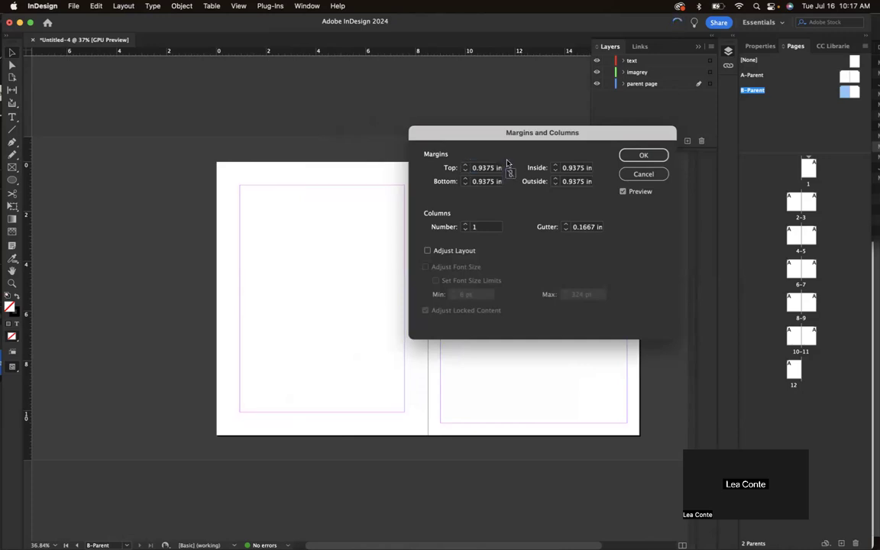
pyautogui.click(465, 166)
pyautogui.click(465, 166)
pyautogui.click(465, 166)
pyautogui.click(465, 166)
pyautogui.click(465, 166)
pyautogui.click(465, 165)
pyautogui.click(465, 166)
pyautogui.click(465, 165)
pyautogui.click(464, 171)
pyautogui.click(464, 171)
pyautogui.click(464, 171)
pyautogui.click(464, 171)
pyautogui.click(464, 171)
pyautogui.click(465, 172)
pyautogui.click(464, 171)
pyautogui.click(464, 171)
pyautogui.click(643, 155)
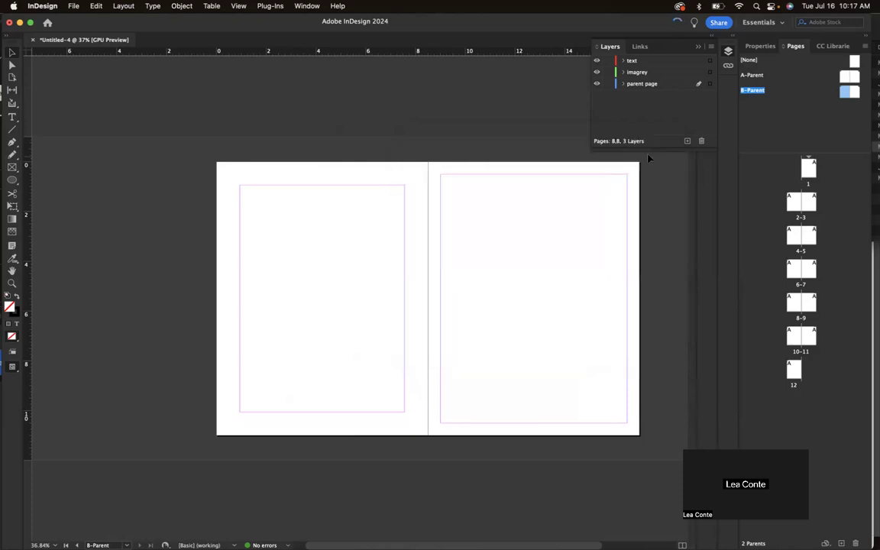
# Link all four margins and set them together to 0.9375 in.
pyautogui.doubleClick(848, 92)
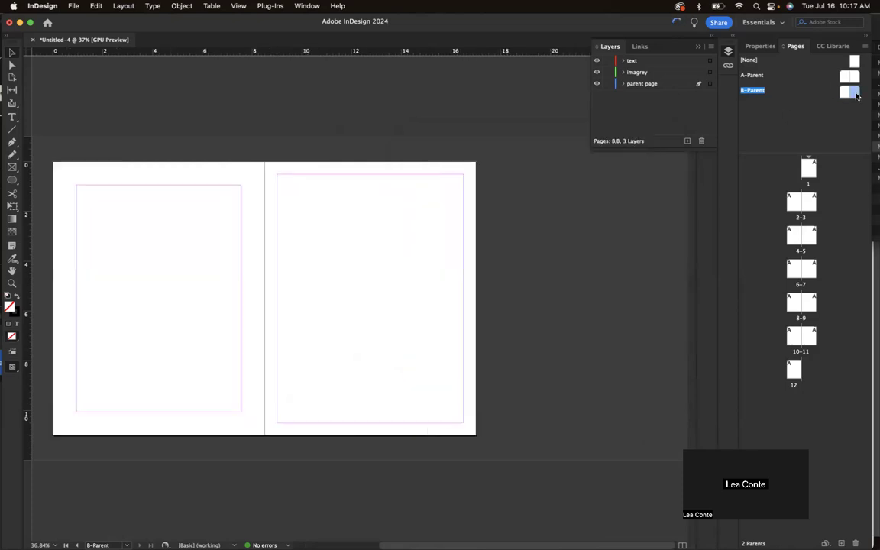
pyautogui.click(125, 5)
pyautogui.click(145, 32)
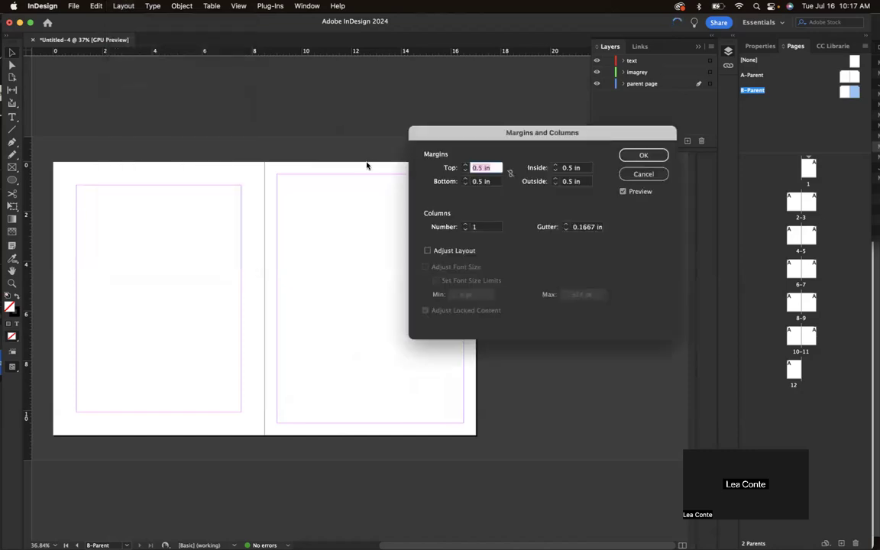
pyautogui.click(465, 165)
pyautogui.click(464, 165)
pyautogui.click(465, 165)
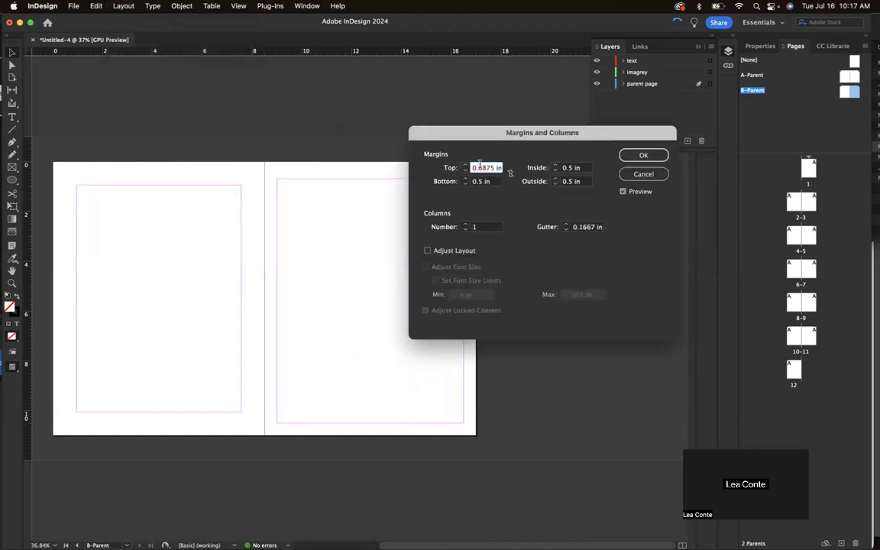
pyautogui.click(510, 174)
pyautogui.click(464, 165)
pyautogui.click(464, 165)
pyautogui.click(465, 164)
pyautogui.click(464, 165)
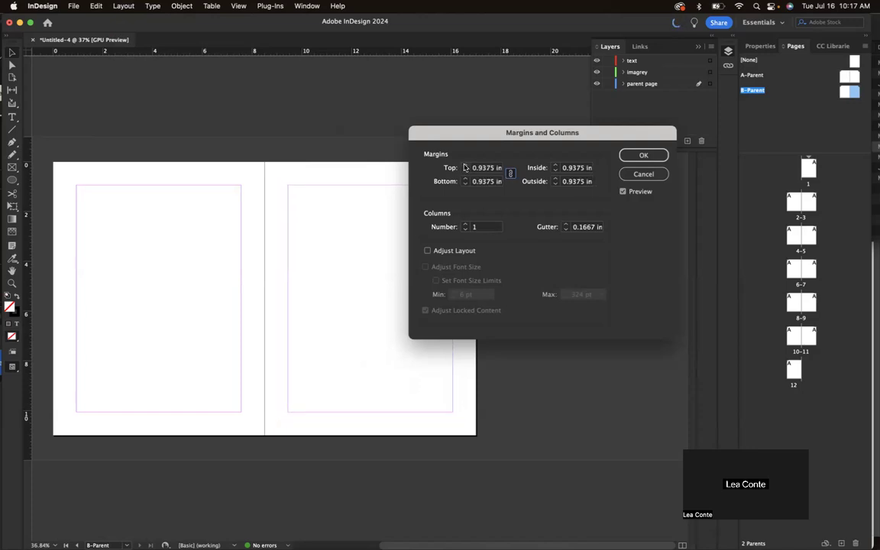
pyautogui.click(642, 156)
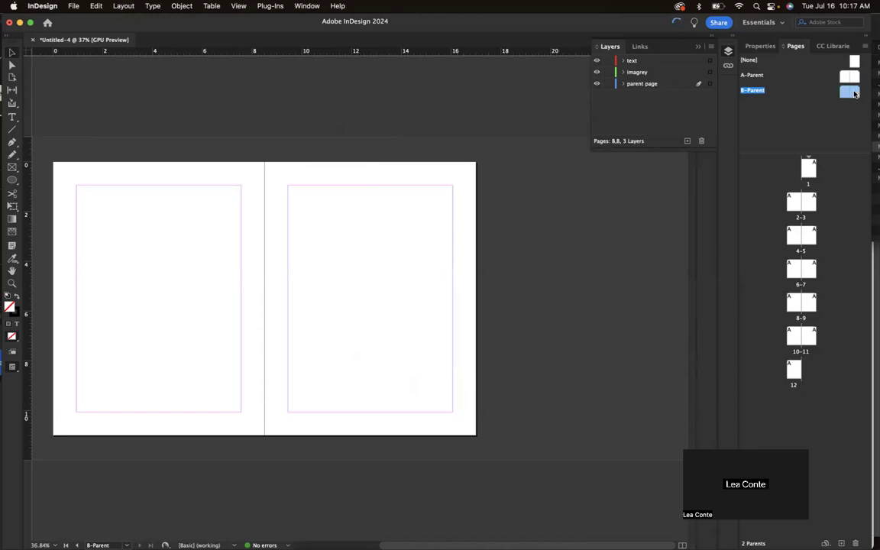
pyautogui.hscroll(-3, 414, 121)
# Set Create Guides to 3 rows, 2 columns and 0.3125 in gutters, then apply.
pyautogui.click(123, 6)
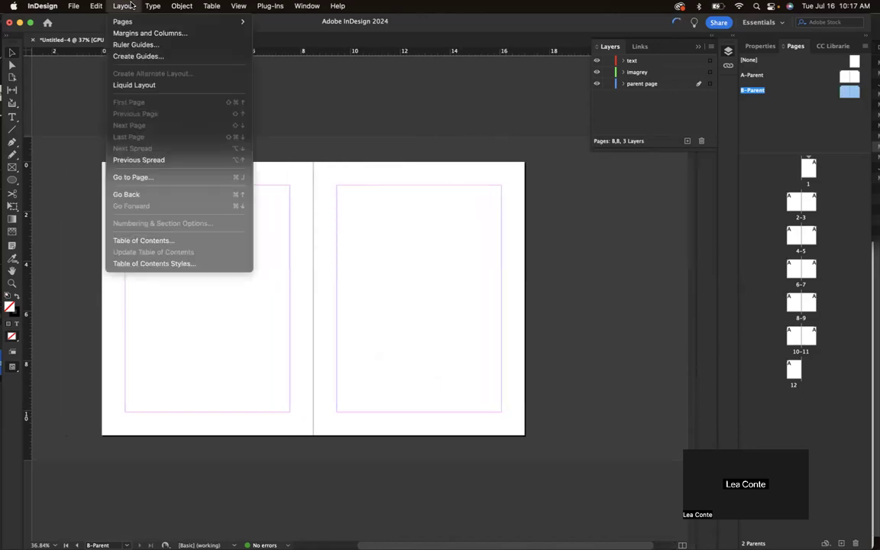
pyautogui.click(134, 56)
pyautogui.moveTo(231, 107); pyautogui.dragTo(355, 71)
pyautogui.click(288, 99)
pyautogui.click(288, 99)
pyautogui.click(288, 99)
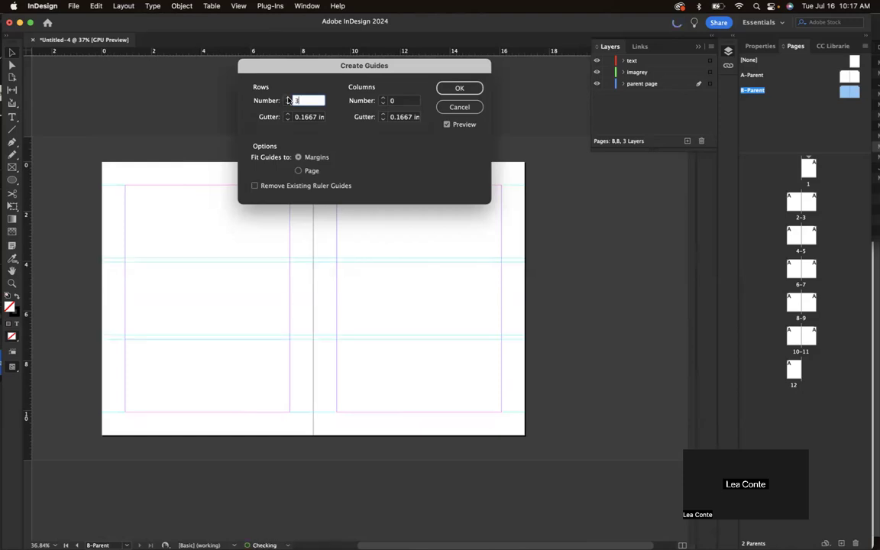
pyautogui.click(384, 98)
pyautogui.click(383, 98)
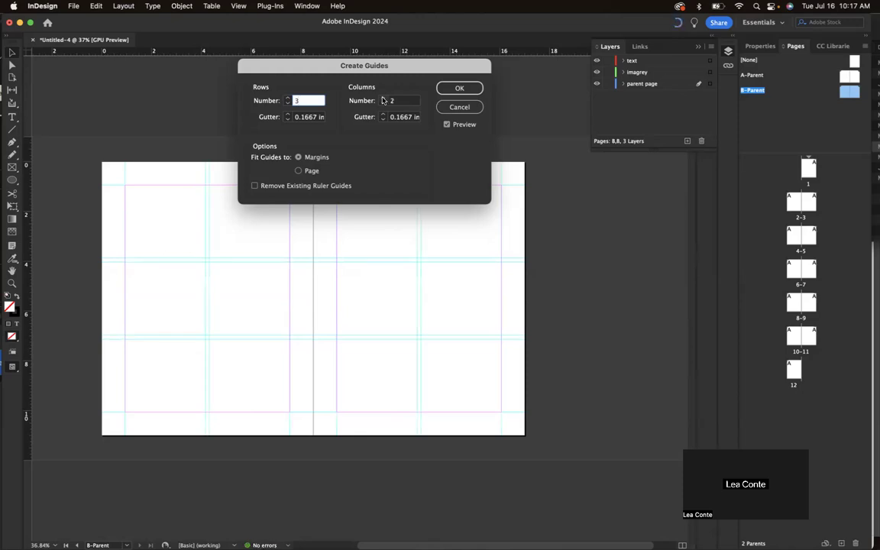
pyautogui.click(383, 114)
pyautogui.click(384, 114)
pyautogui.click(383, 114)
pyautogui.click(288, 113)
pyautogui.click(288, 114)
pyautogui.click(287, 114)
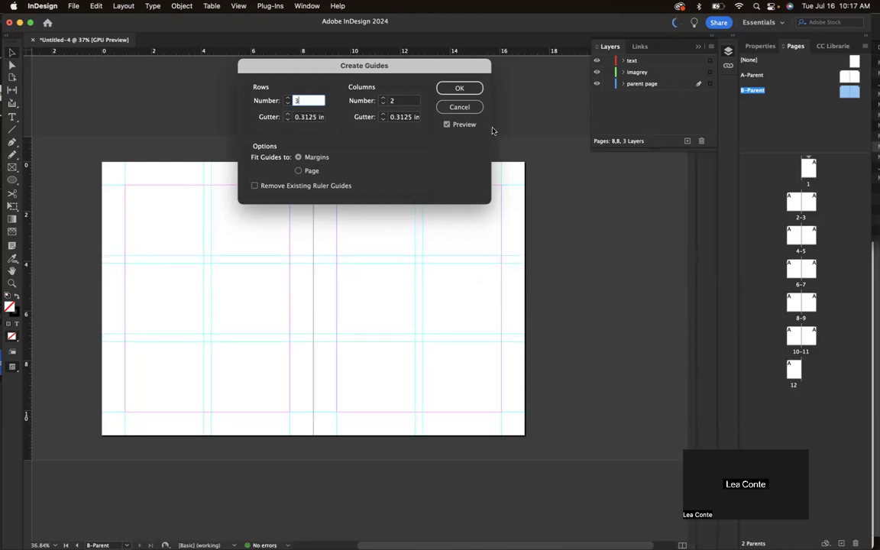
pyautogui.moveTo(410, 74); pyautogui.dragTo(516, 29)
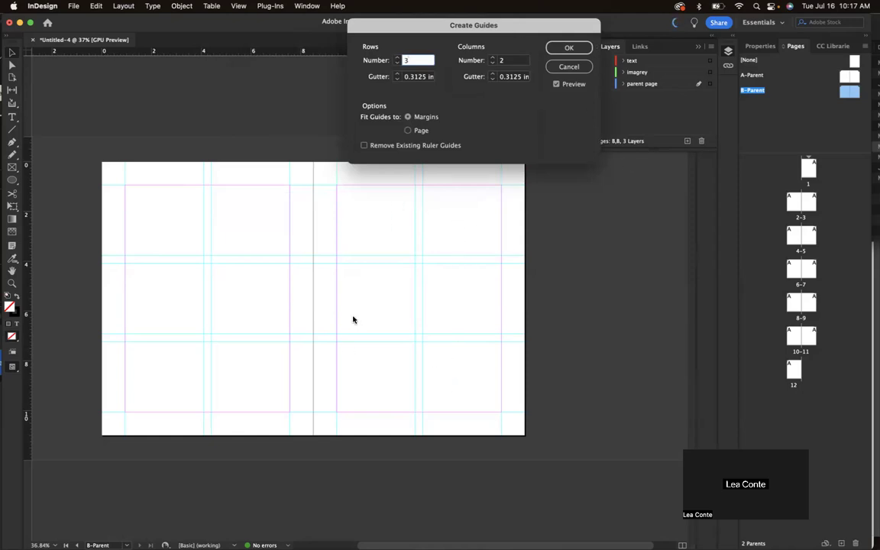
pyautogui.click(569, 48)
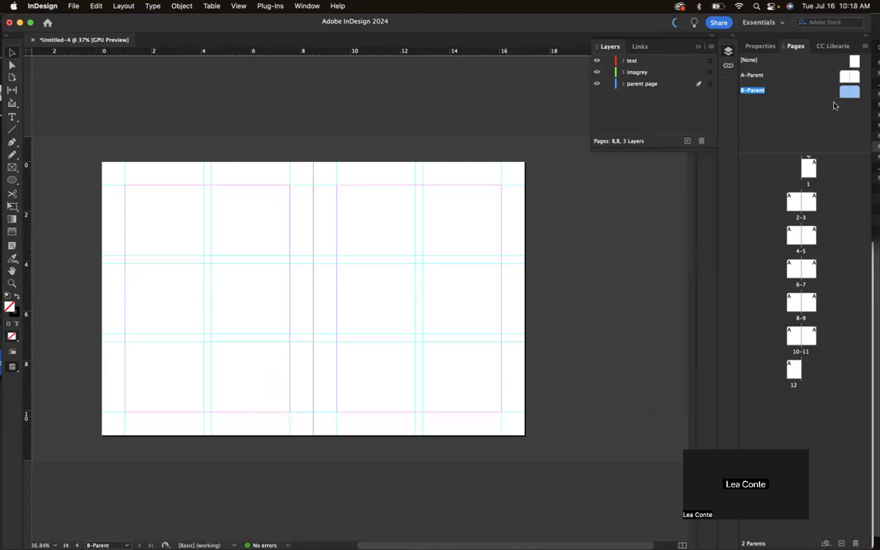
# Go to page 1 and drag B-Parent onto page 4 in the Pages panel.
pyautogui.scroll(-3, 534, 215)
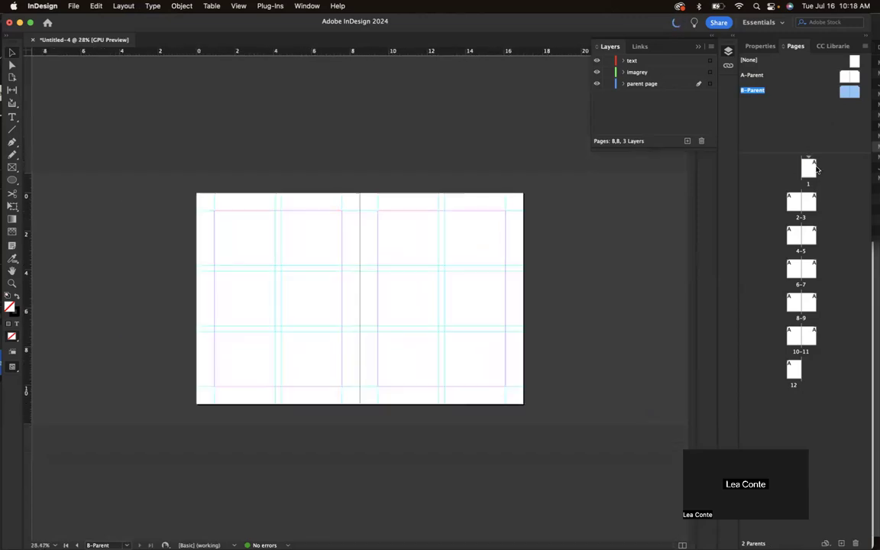
pyautogui.doubleClick(808, 168)
pyautogui.scroll(-5, 501, 237)
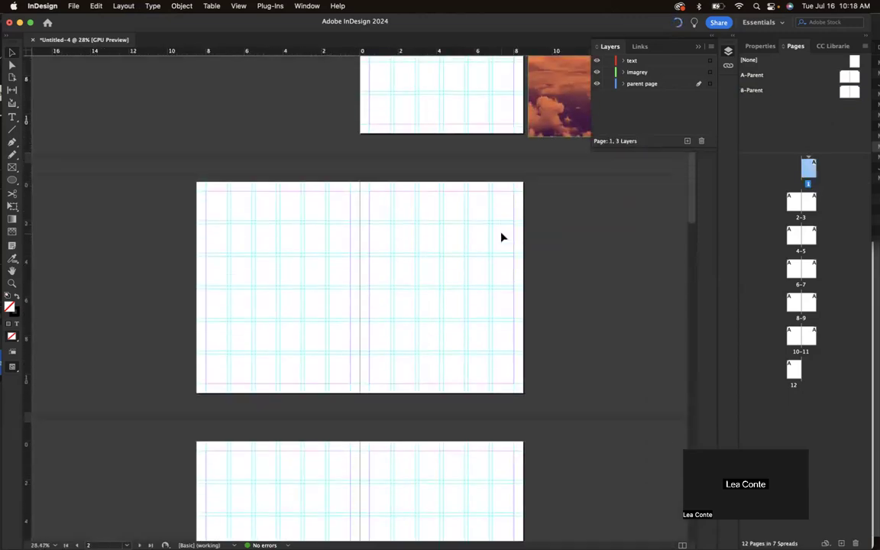
pyautogui.scroll(-10, 501, 237)
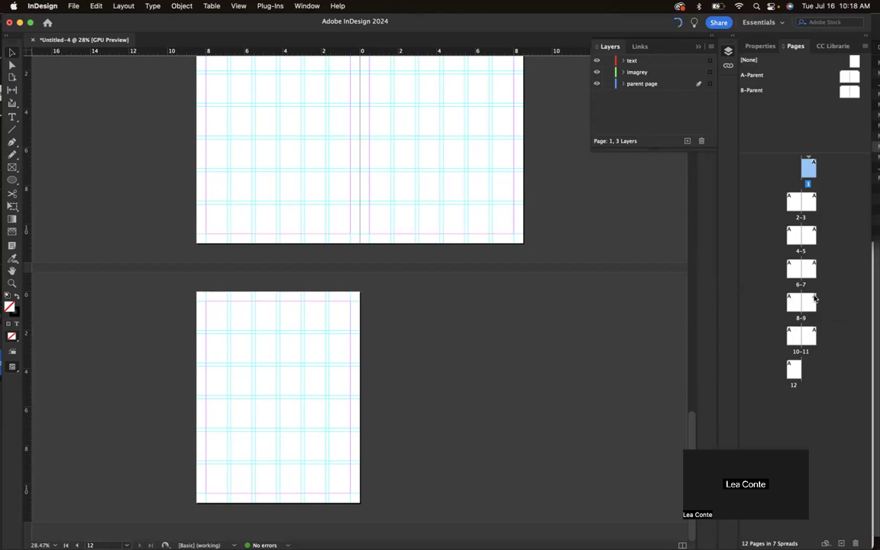
pyautogui.click(834, 120)
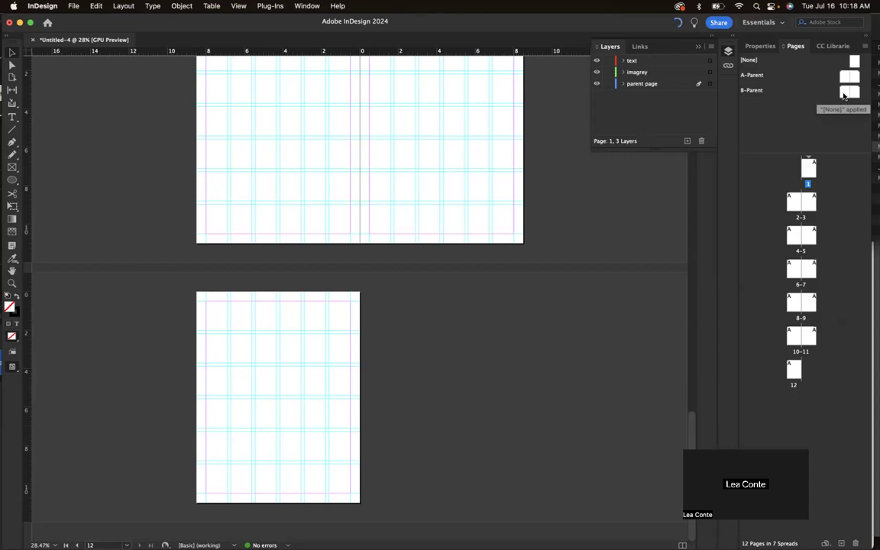
pyautogui.moveTo(845, 97); pyautogui.dragTo(794, 238)
# Drag B-Parent onto the page 4–5 spread so both pages use it.
pyautogui.scroll(15, 609, 243)
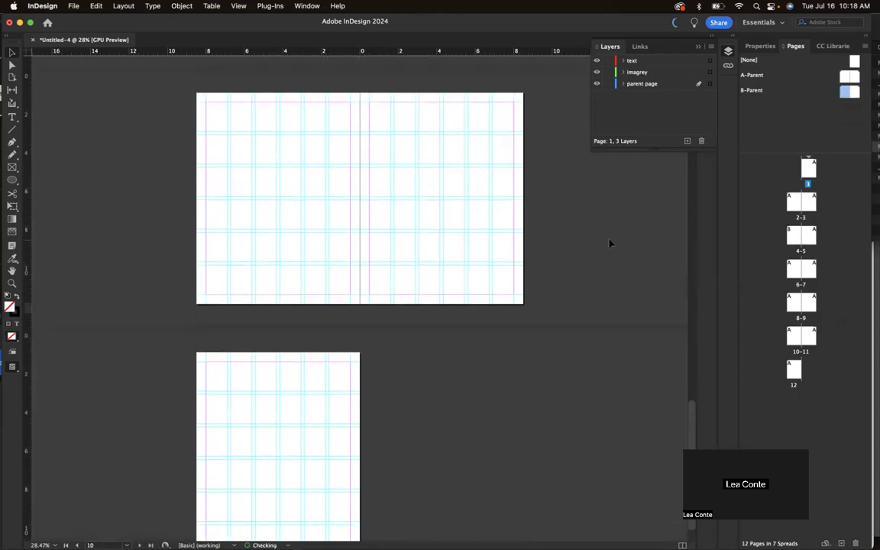
pyautogui.scroll(3, 609, 243)
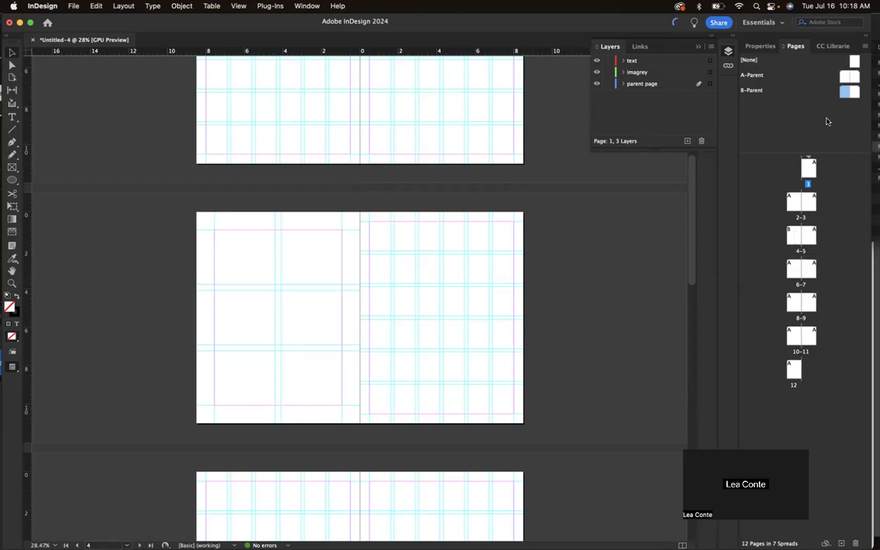
pyautogui.click(843, 92)
pyautogui.moveTo(848, 90); pyautogui.dragTo(807, 233)
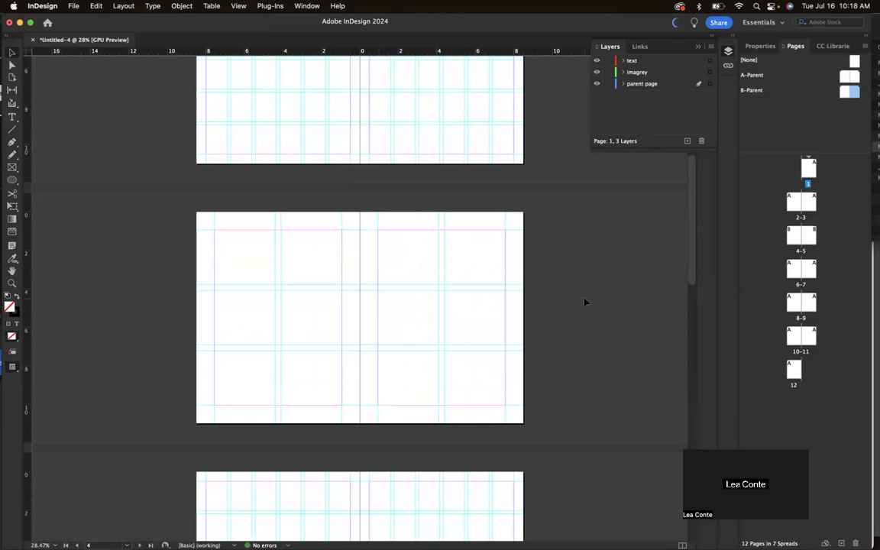
pyautogui.scroll(10, 584, 302)
pyautogui.scroll(-9, 584, 302)
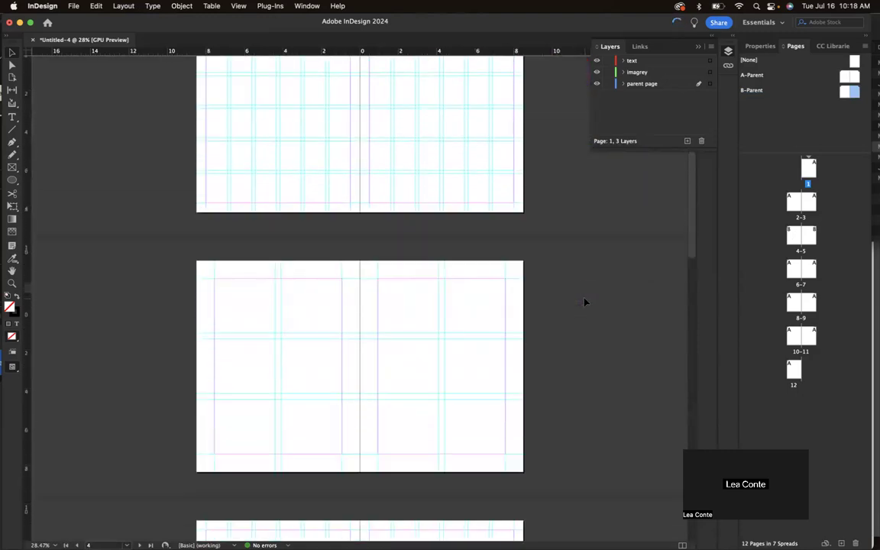
pyautogui.scroll(-10, 584, 303)
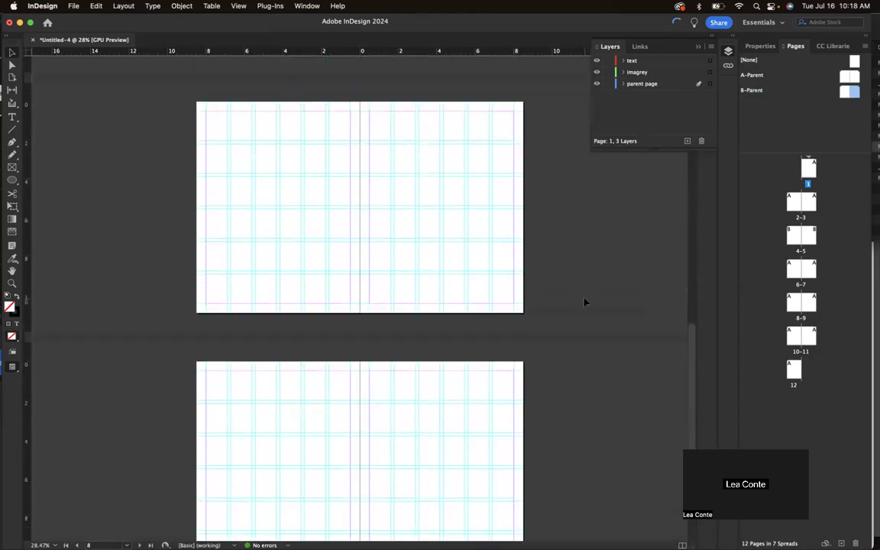
pyautogui.scroll(15, 584, 302)
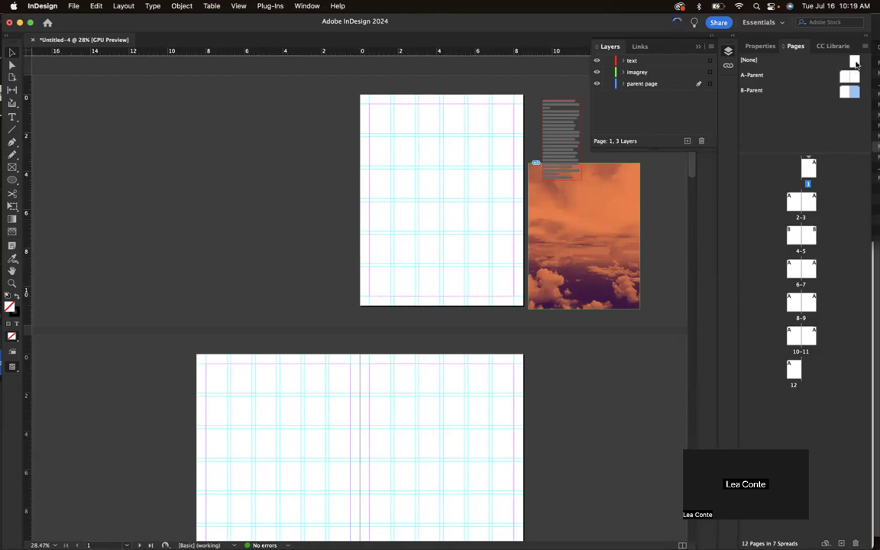
# Drag the [None] parent onto the page 1 and page 12 thumbnails.
pyautogui.click(749, 61)
pyautogui.moveTo(855, 64); pyautogui.dragTo(814, 171)
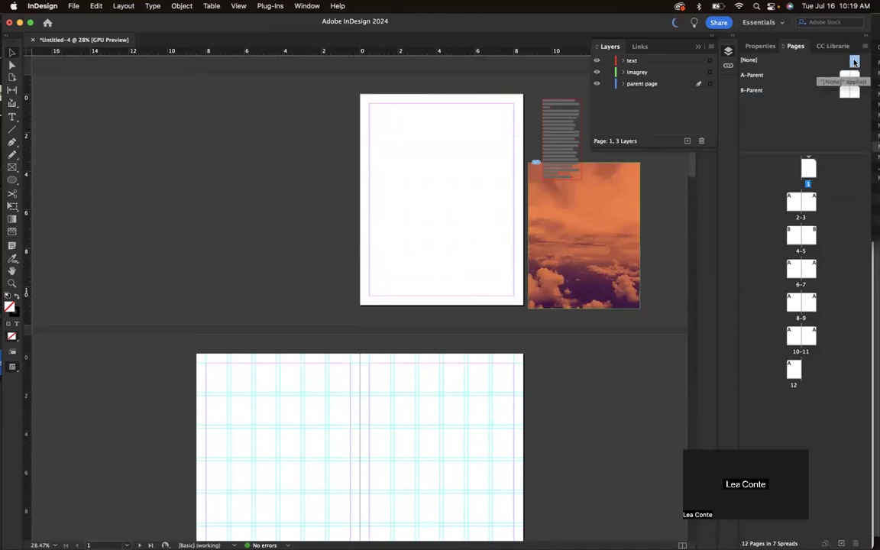
pyautogui.moveTo(854, 62); pyautogui.dragTo(793, 368)
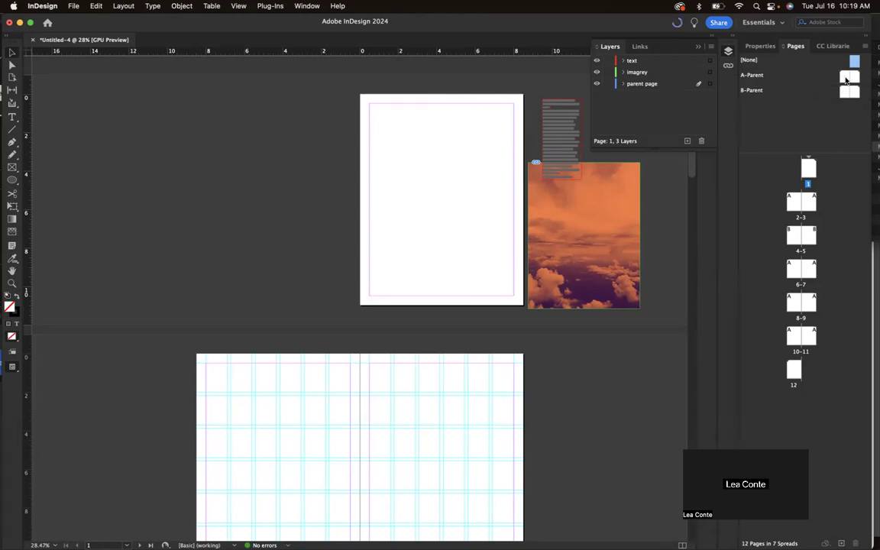
# Draw a 9 in wide footer rectangle along the bottom of the A-Parent left page.
pyautogui.doubleClick(843, 78)
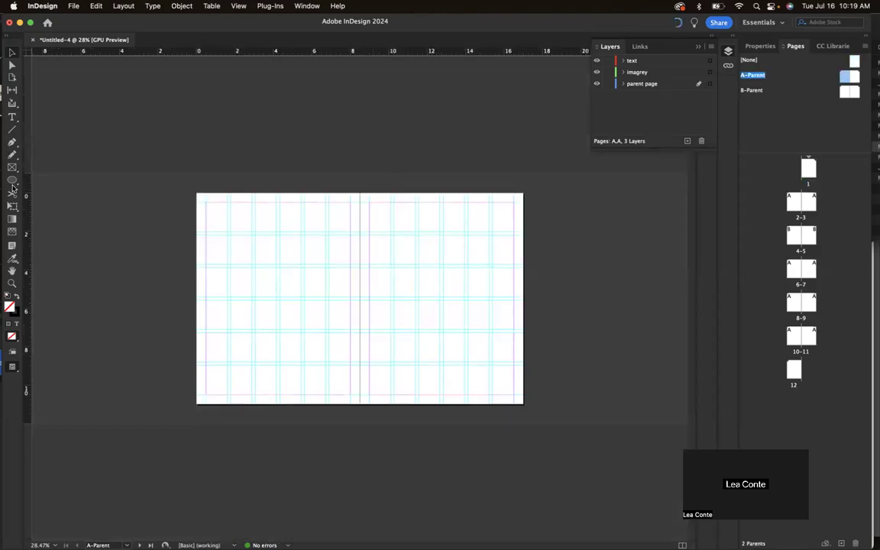
pyautogui.click(12, 180)
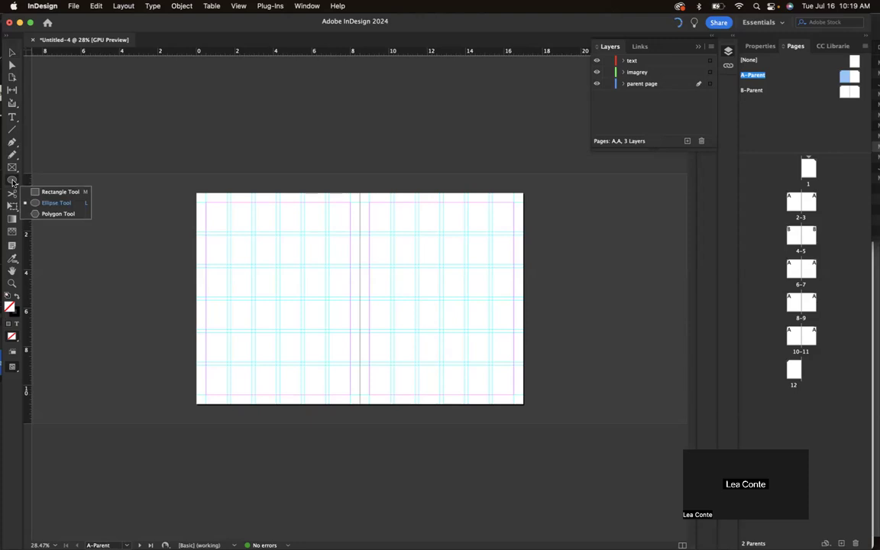
pyautogui.click(45, 192)
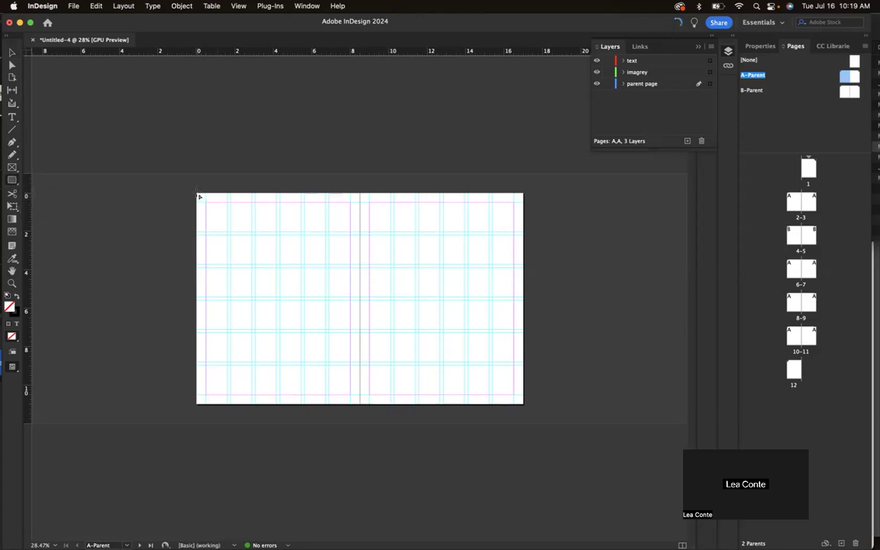
pyautogui.moveTo(187, 406); pyautogui.dragTo(555, 398)
pyautogui.press('v')
pyautogui.moveTo(555, 398); pyautogui.dragTo(360, 406)
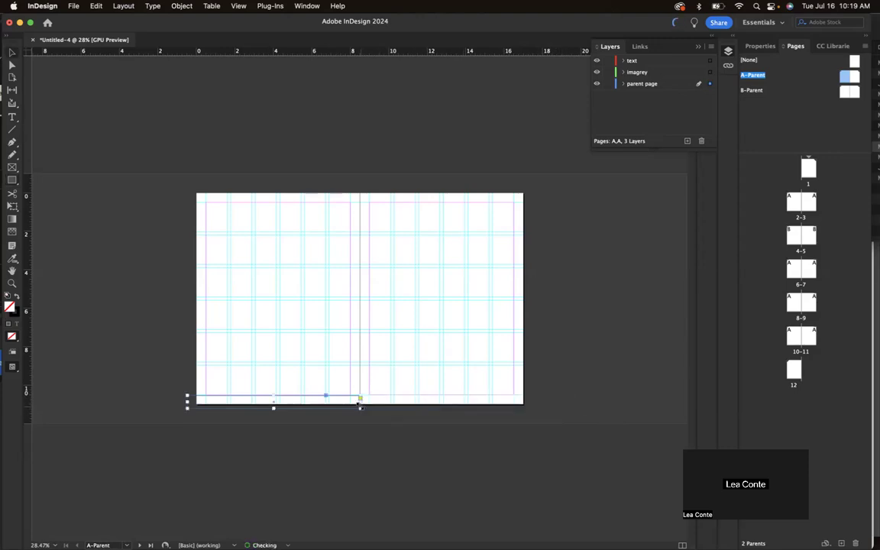
# Fill the footer rectangle with black and remove its stroke.
pyautogui.click(766, 46)
pyautogui.click(748, 189)
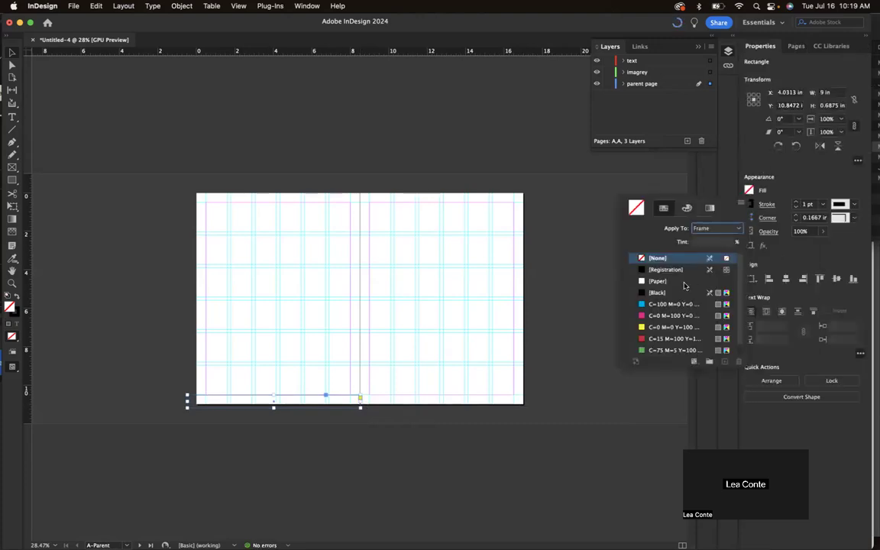
pyautogui.click(657, 293)
pyautogui.click(781, 190)
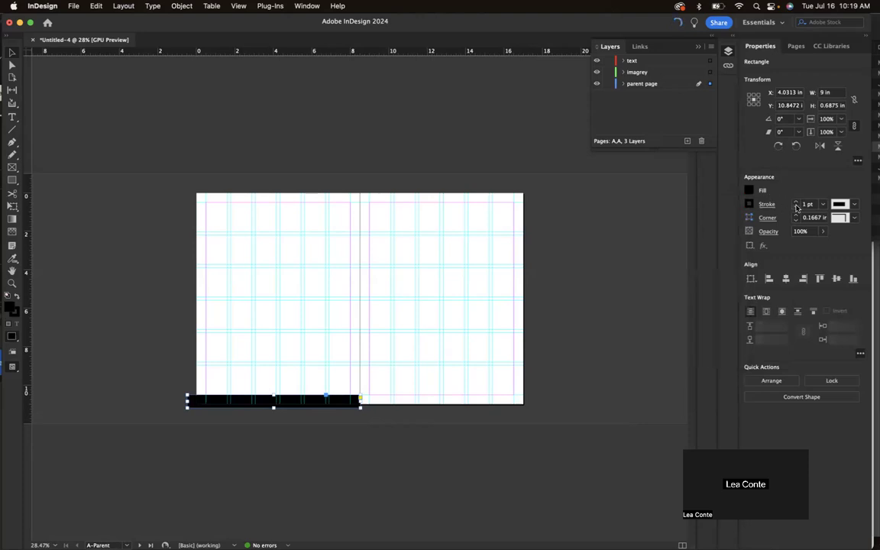
pyautogui.click(748, 204)
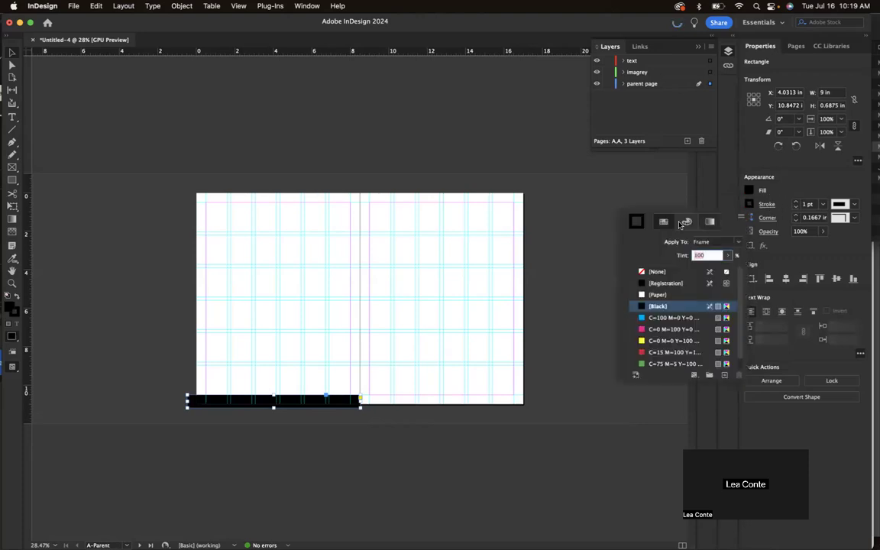
pyautogui.click(656, 271)
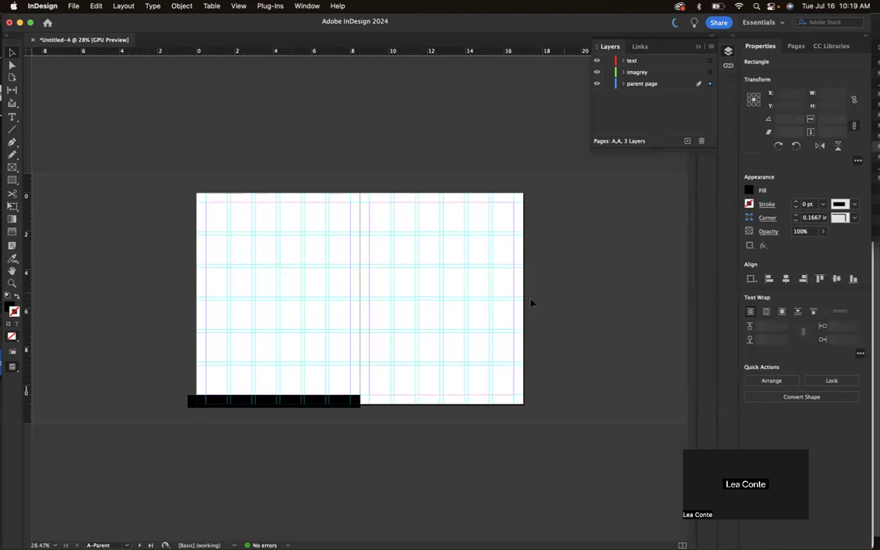
pyautogui.click(530, 302)
# Give the right page a footer bar filled with the red C=15 M=100 swatch.
pyautogui.press('w')
pyautogui.press('w')
pyautogui.click(290, 401)
pyautogui.moveTo(294, 401); pyautogui.dragTo(467, 411)
pyautogui.click(749, 190)
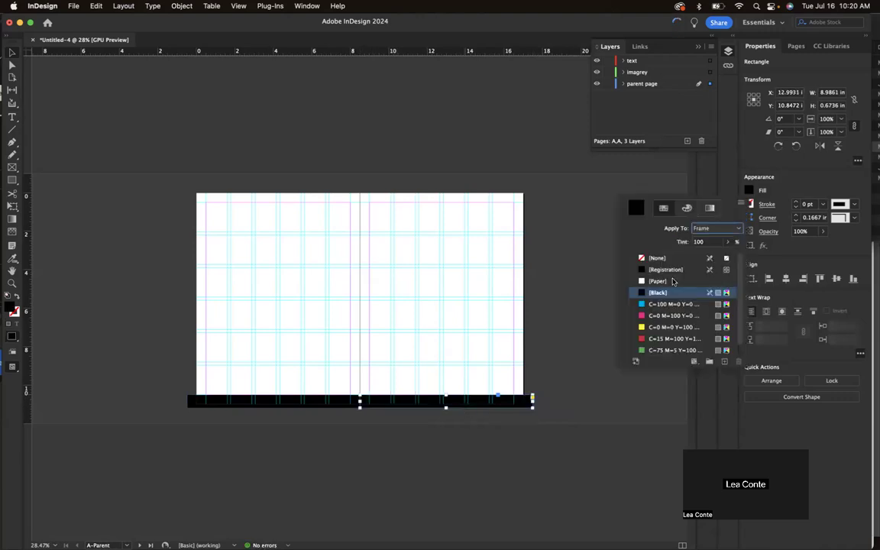
pyautogui.click(662, 340)
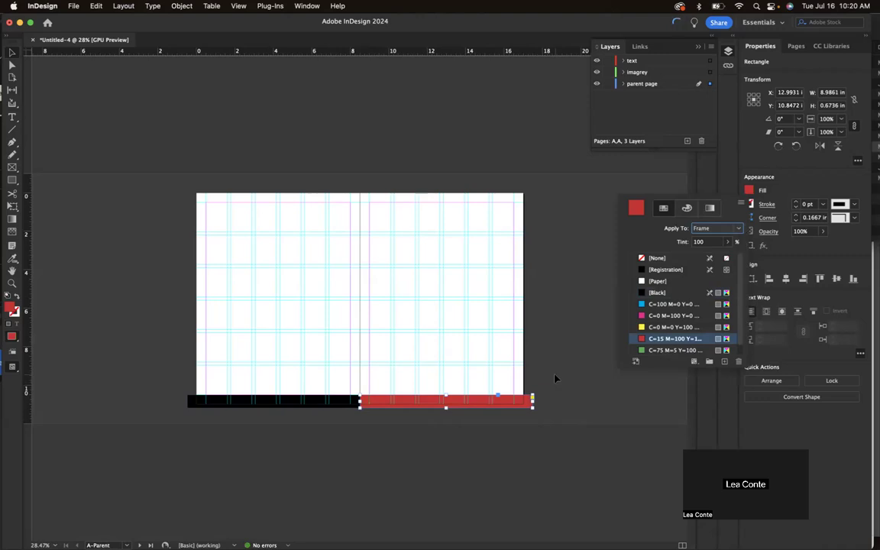
pyautogui.click(56, 85)
# Go to the pages 2–3 spread from the Pages panel, toggling the guide preview.
pyautogui.press('w')
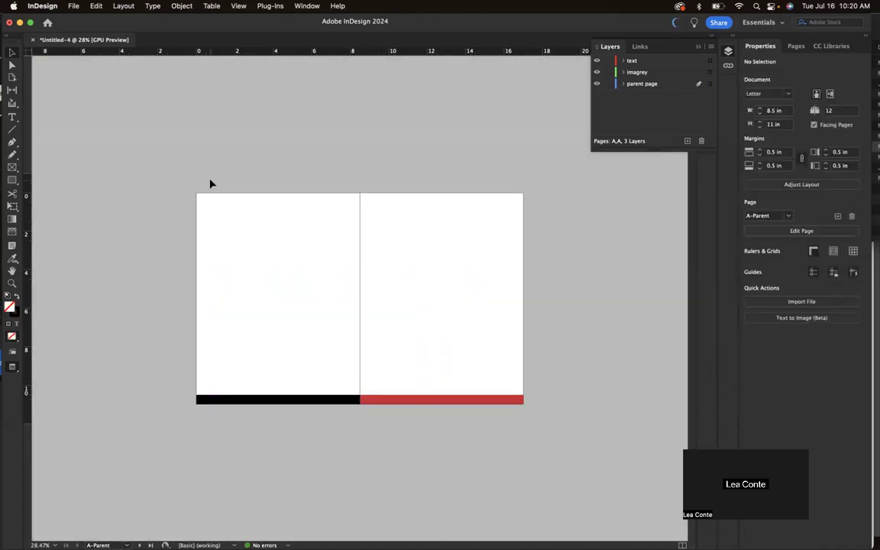
pyautogui.press('w')
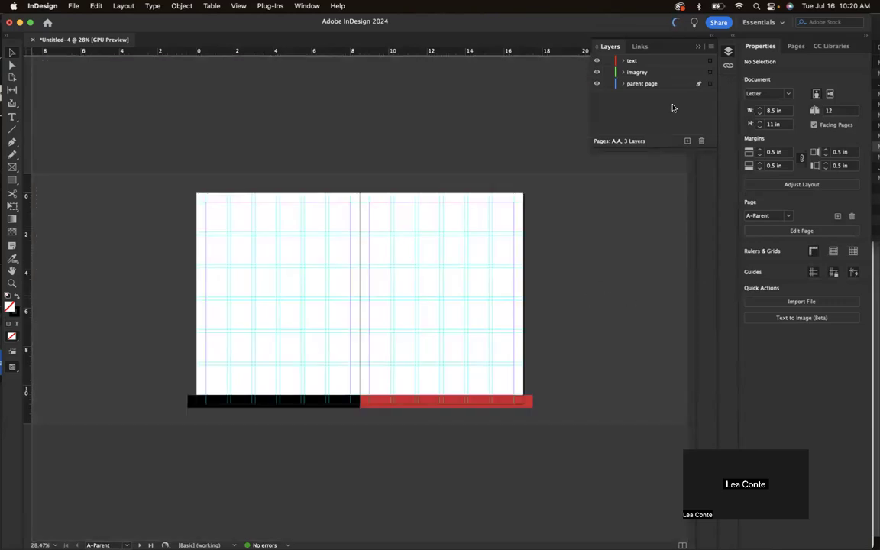
pyautogui.click(796, 46)
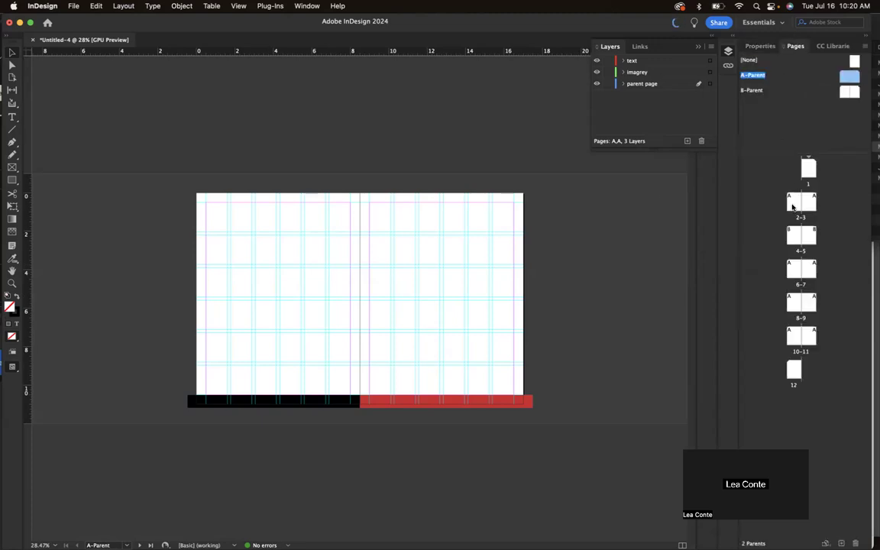
pyautogui.doubleClick(792, 206)
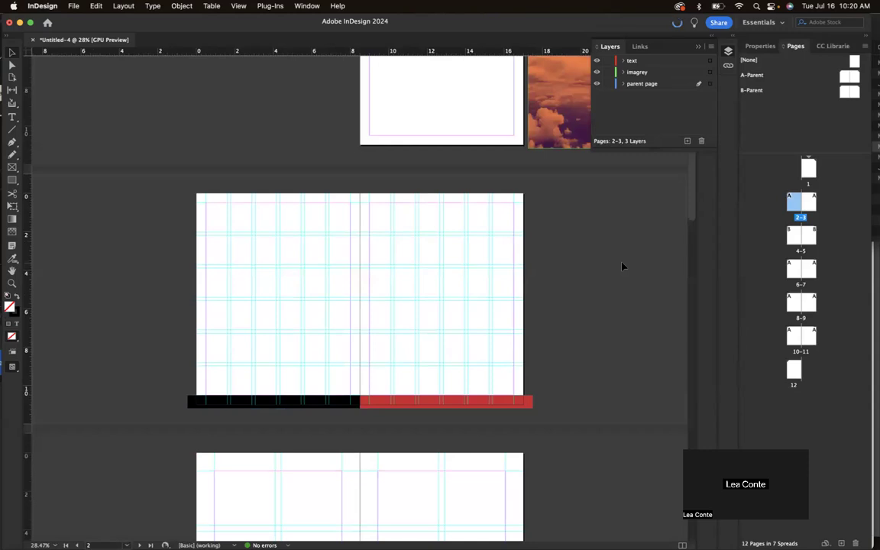
pyautogui.scroll(-3, 622, 270)
pyautogui.press('w')
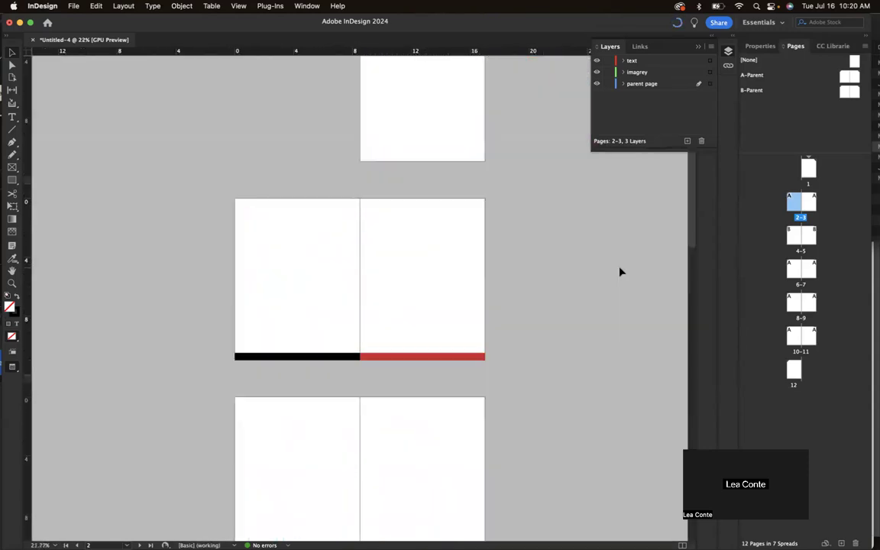
pyautogui.press('w')
# Delete the text frame covering the cloud image and drag the image onto the pages 2–3 spread.
pyautogui.scroll(-3, 620, 271)
pyautogui.scroll(-5, 620, 271)
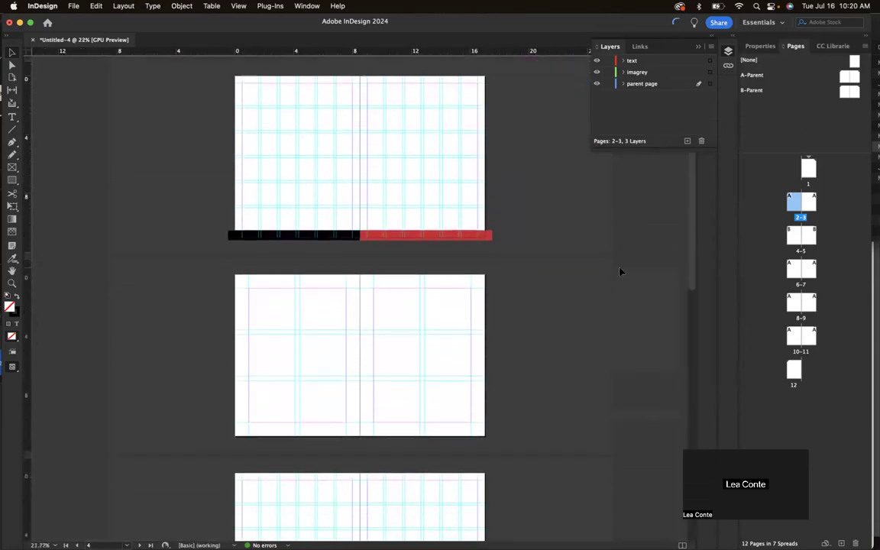
pyautogui.scroll(-2, 620, 271)
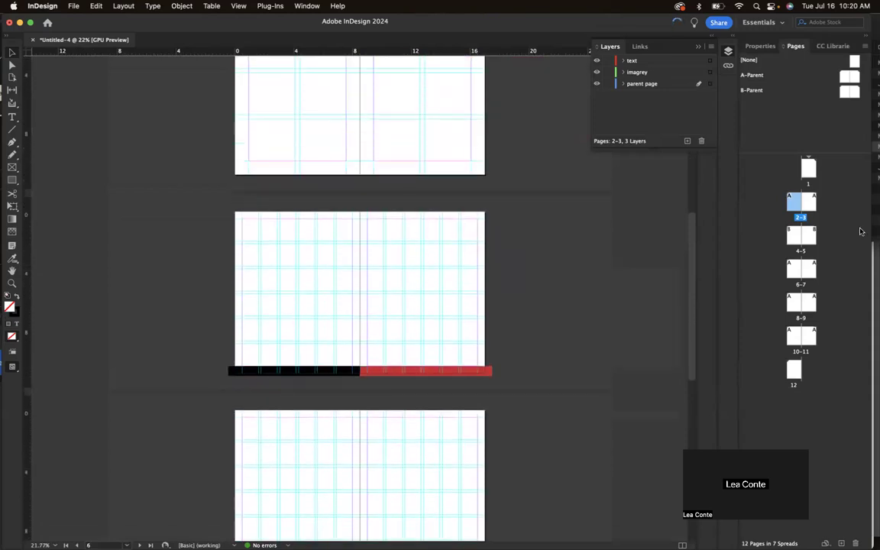
pyautogui.scroll(-10, 578, 394)
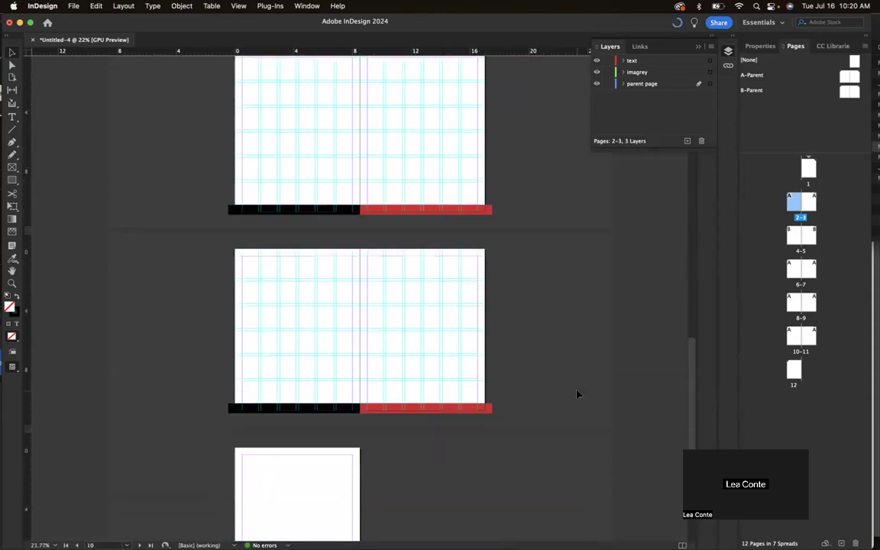
pyautogui.scroll(10, 556, 218)
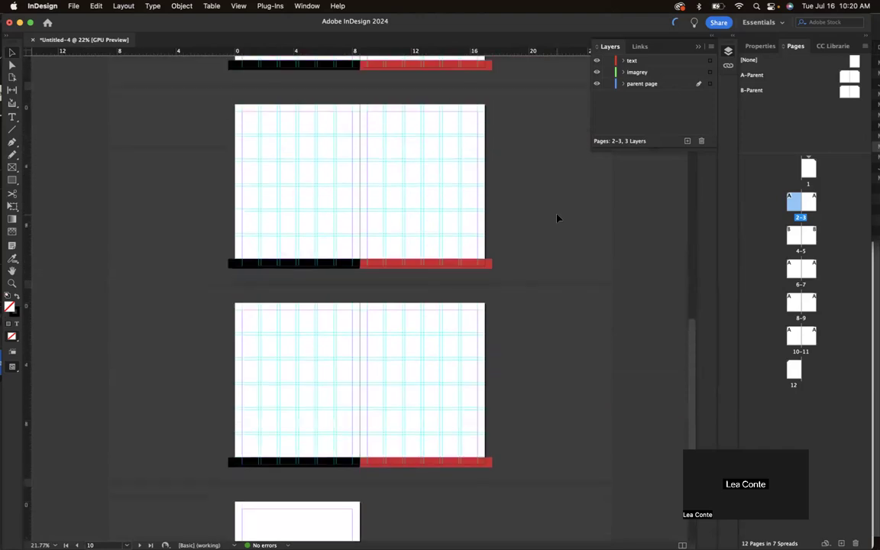
pyautogui.scroll(6, 557, 219)
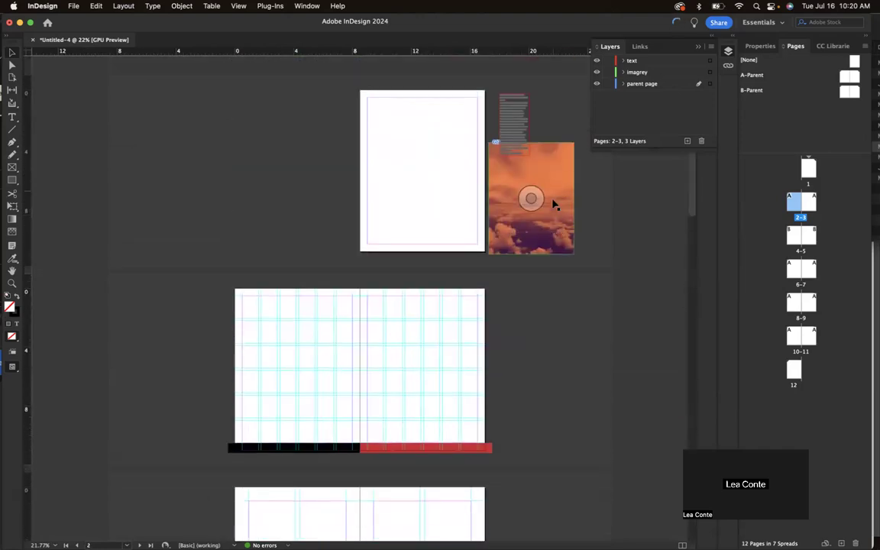
pyautogui.click(566, 191)
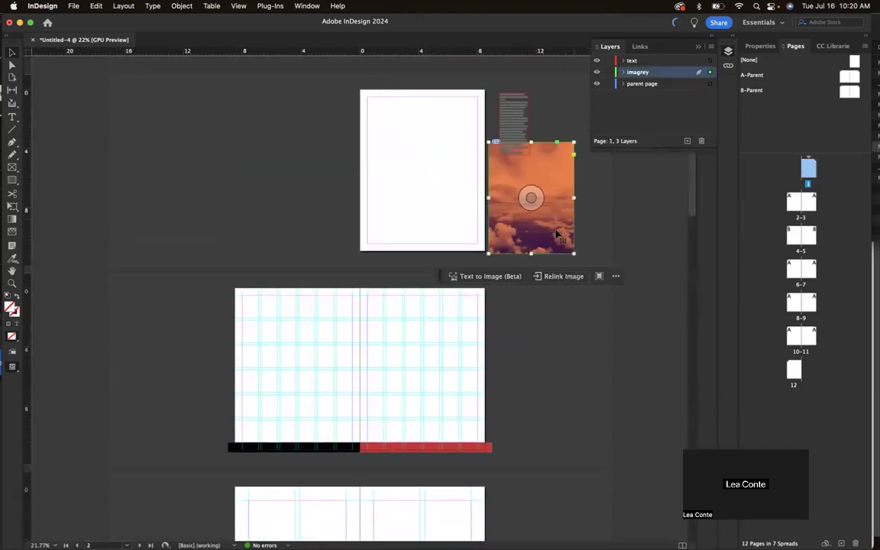
pyautogui.scroll(2, 463, 361)
pyautogui.scroll(3, 550, 295)
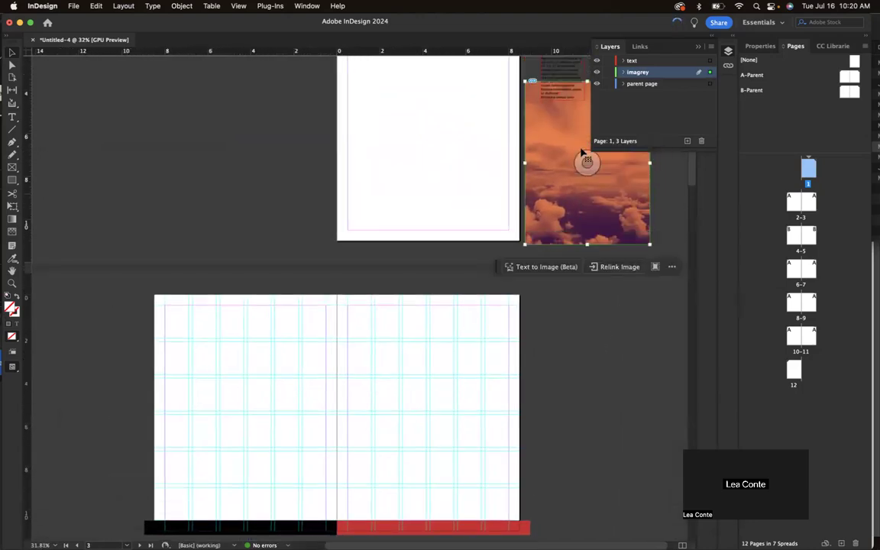
pyautogui.click(566, 73)
pyautogui.press('Delete')
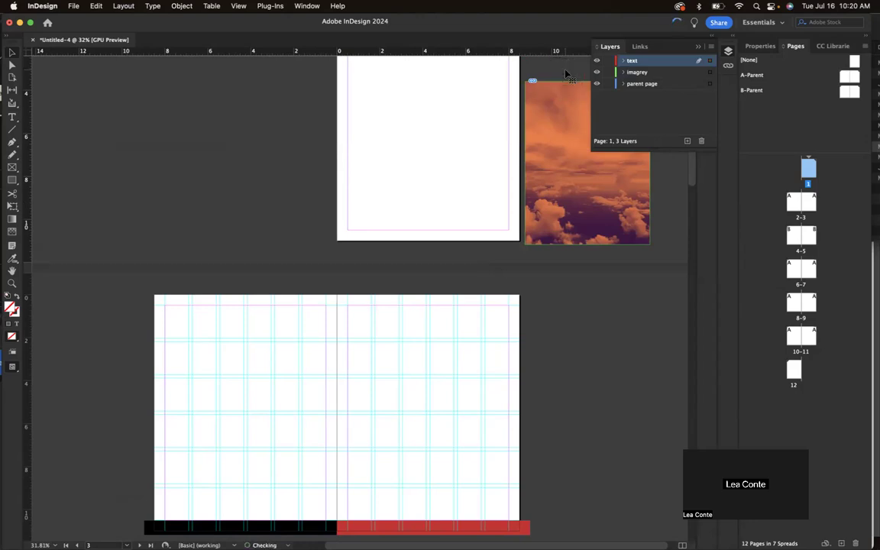
pyautogui.click(565, 84)
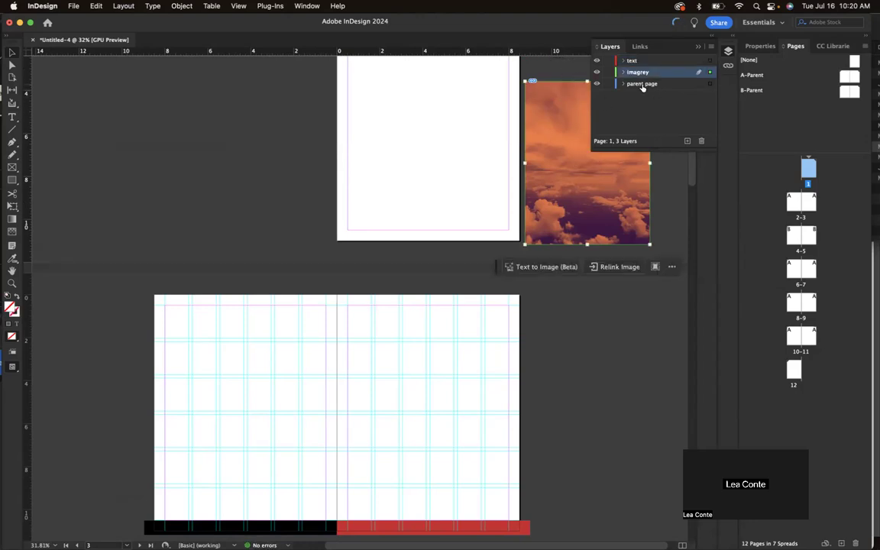
pyautogui.moveTo(569, 103); pyautogui.dragTo(429, 353)
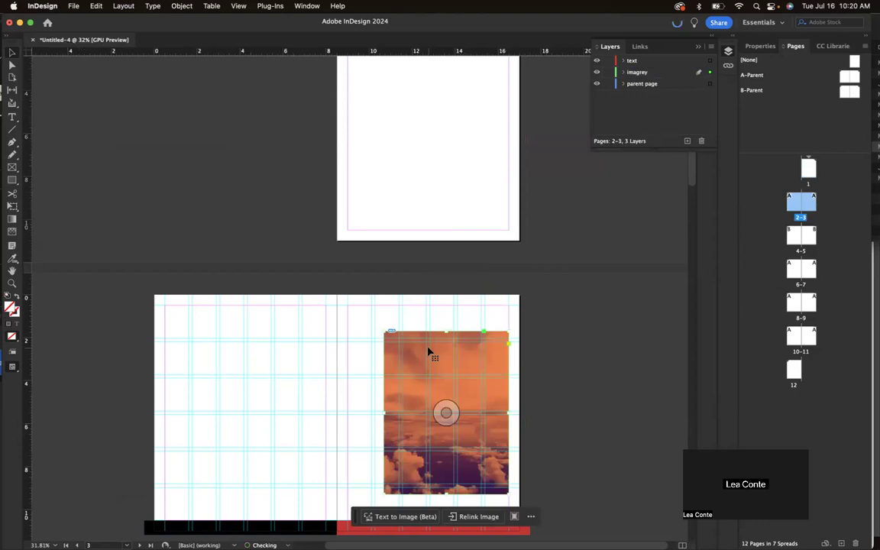
# Move the cloud image to page 2 and resize it into a full-height column about 4.45 in wide.
pyautogui.scroll(-5, 528, 300)
pyautogui.moveTo(510, 253); pyautogui.dragTo(288, 204)
pyautogui.press('w')
pyautogui.moveTo(312, 315); pyautogui.dragTo(365, 387)
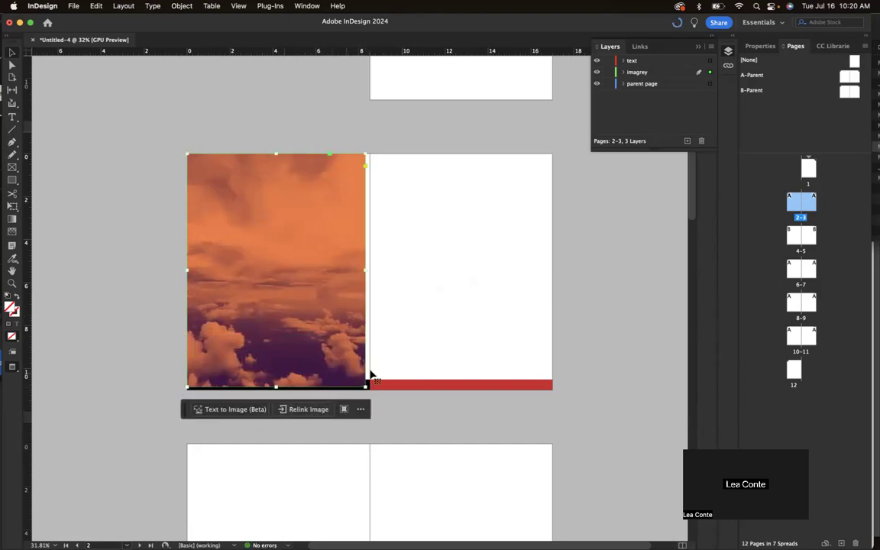
pyautogui.moveTo(288, 390); pyautogui.dragTo(276, 379)
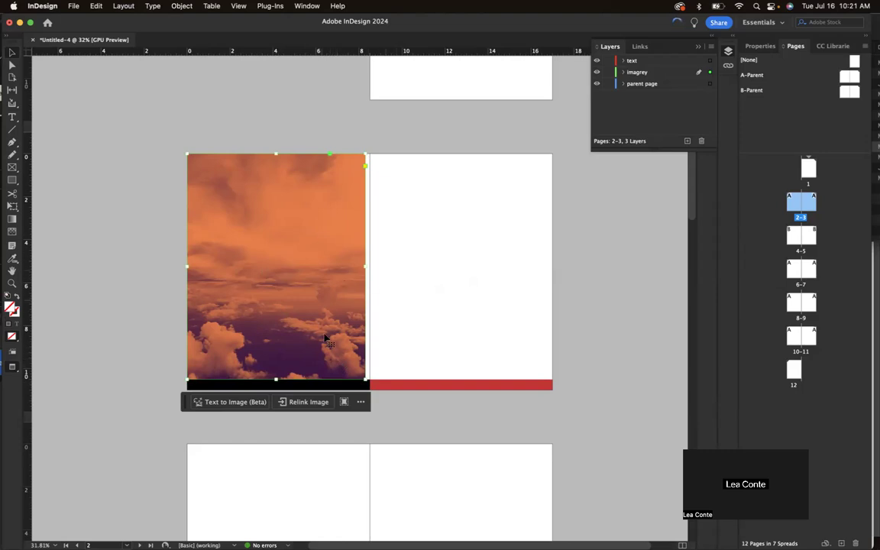
pyautogui.press('super+z')
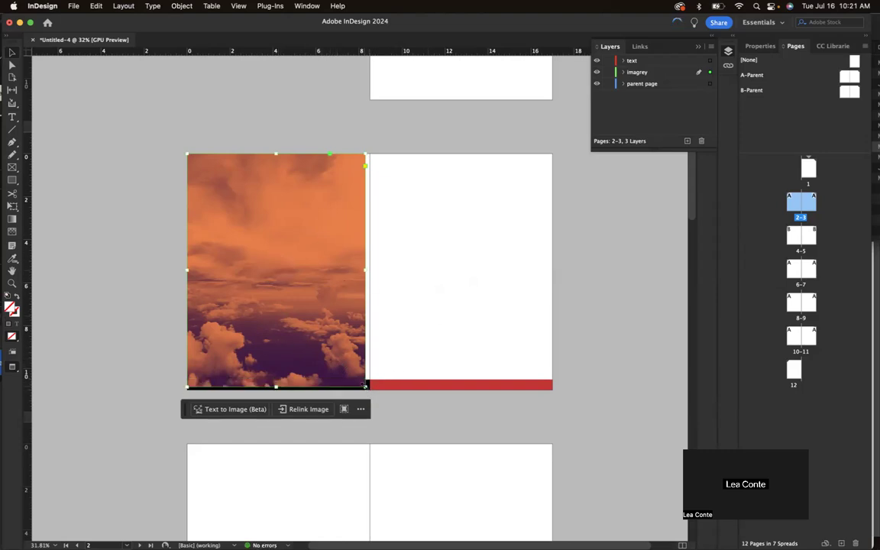
pyautogui.moveTo(364, 386); pyautogui.dragTo(276, 389)
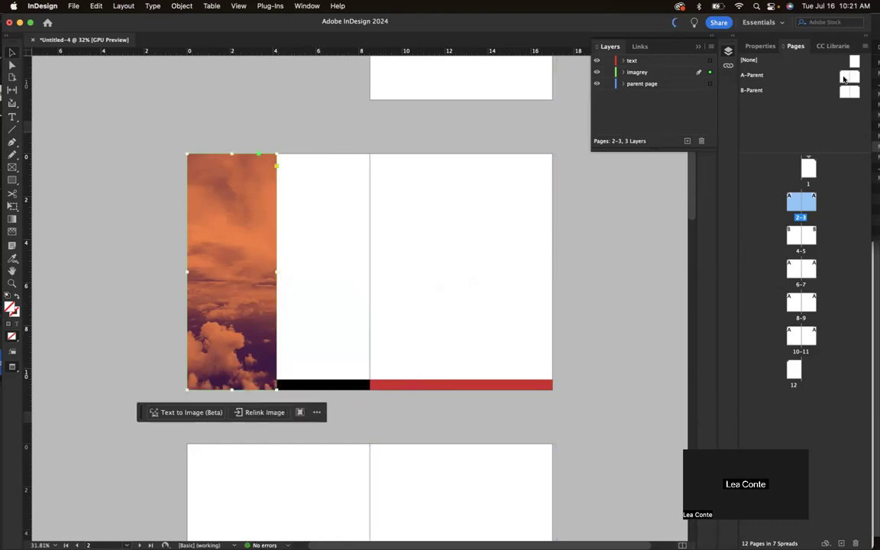
pyautogui.doubleClick(844, 78)
# Draw a text frame on the black footer bar, fill it with placeholder text, and make it white ([Paper]).
pyautogui.scroll(4, 221, 355)
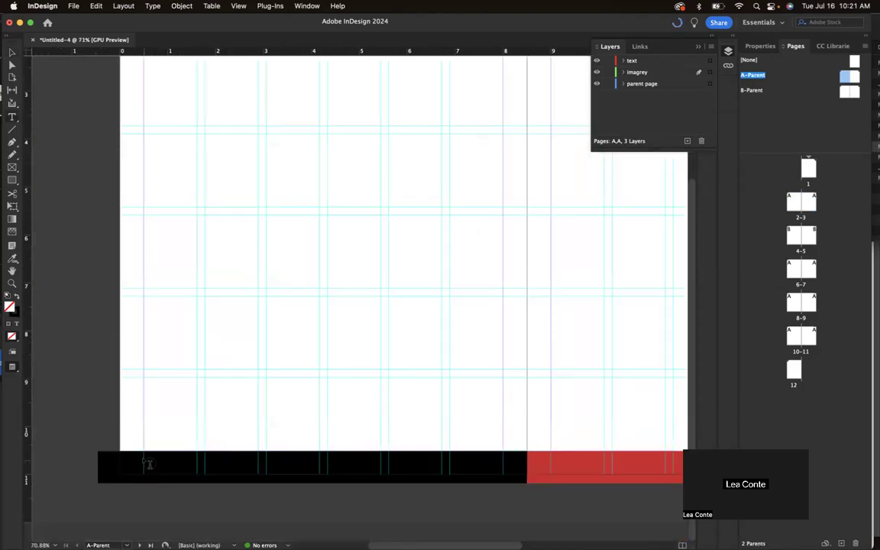
pyautogui.moveTo(145, 456); pyautogui.dragTo(289, 468)
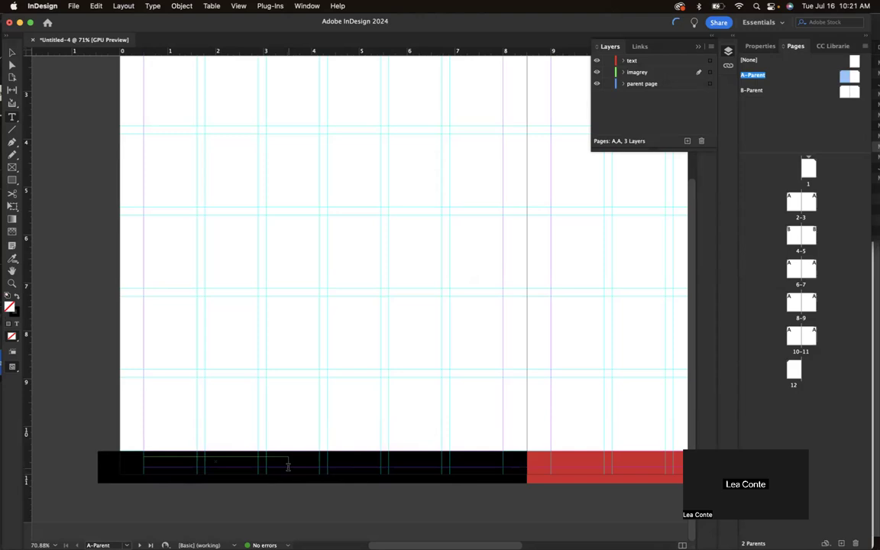
pyautogui.click(145, 7)
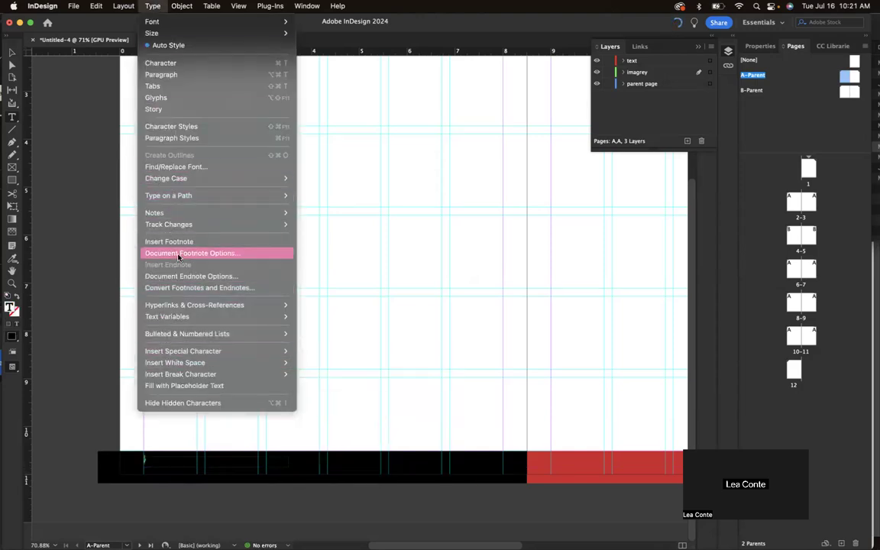
pyautogui.click(165, 385)
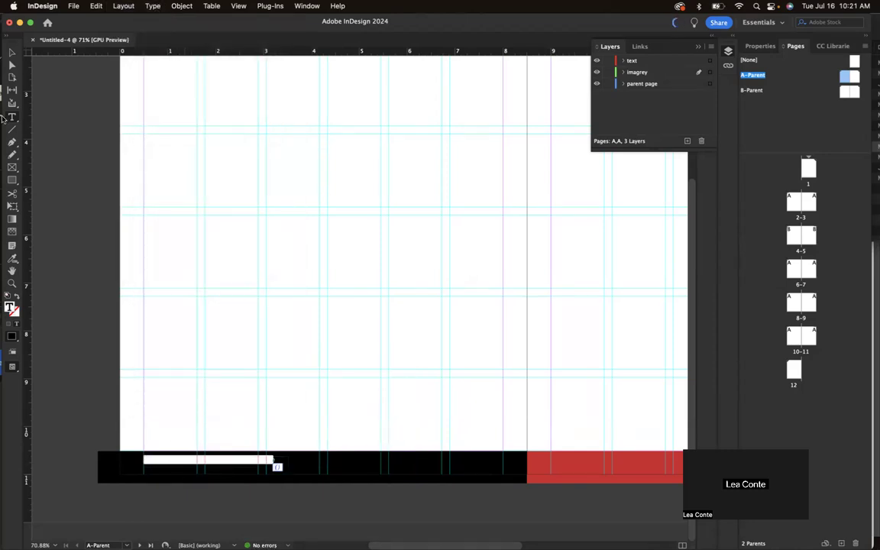
pyautogui.click(759, 45)
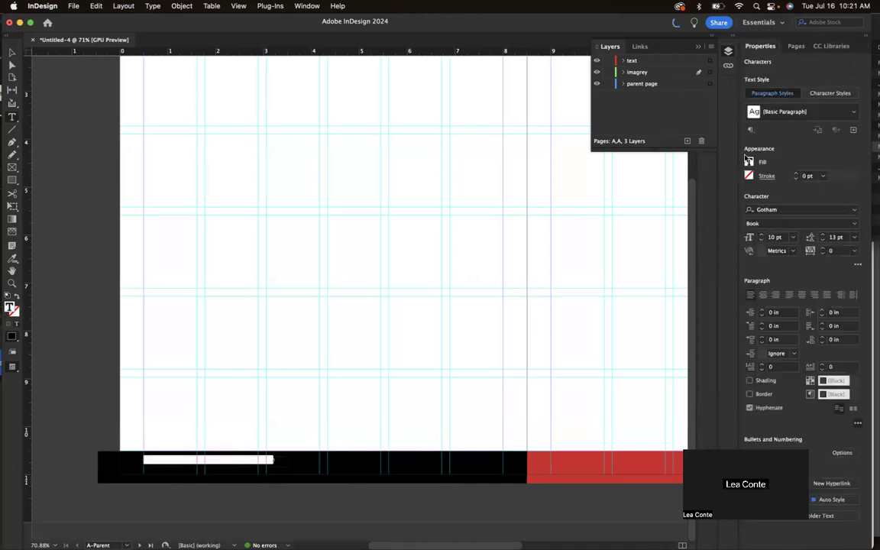
pyautogui.click(749, 163)
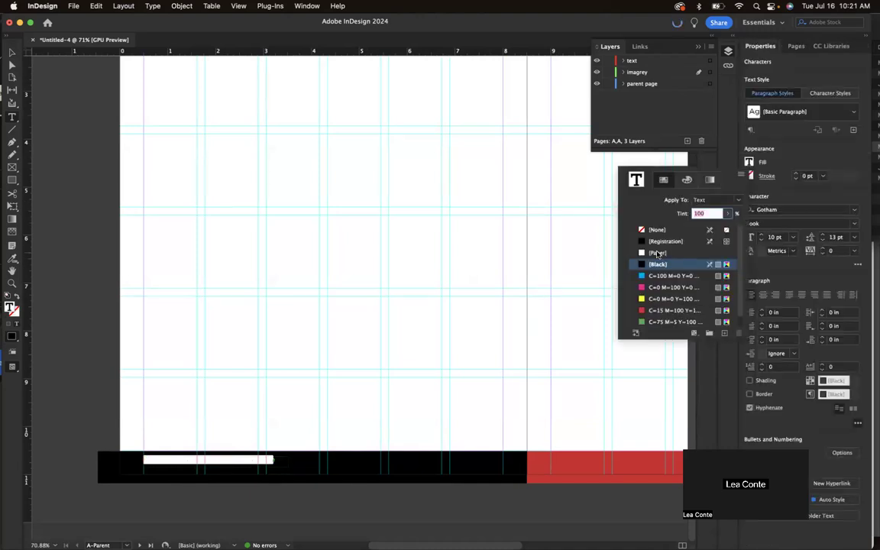
pyautogui.click(656, 253)
# Nudge the footer text frame slightly lower and return to the pages 2–3 spread.
pyautogui.click(13, 54)
pyautogui.click(70, 135)
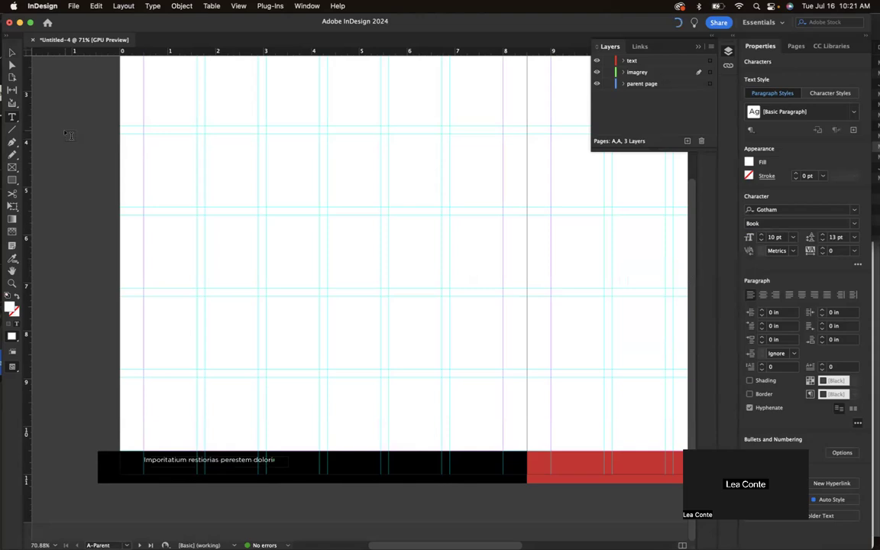
pyautogui.click(12, 52)
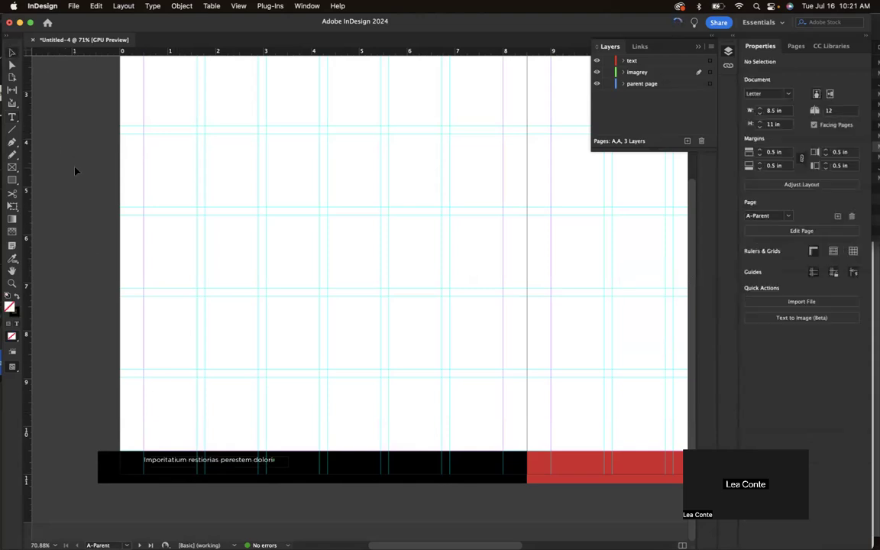
pyautogui.click(165, 459)
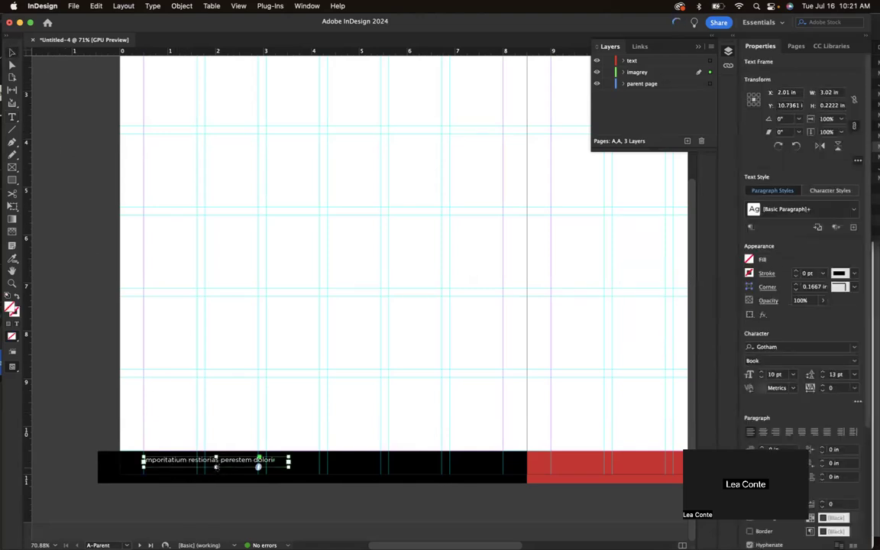
pyautogui.moveTo(245, 467); pyautogui.dragTo(245, 470)
pyautogui.click(248, 440)
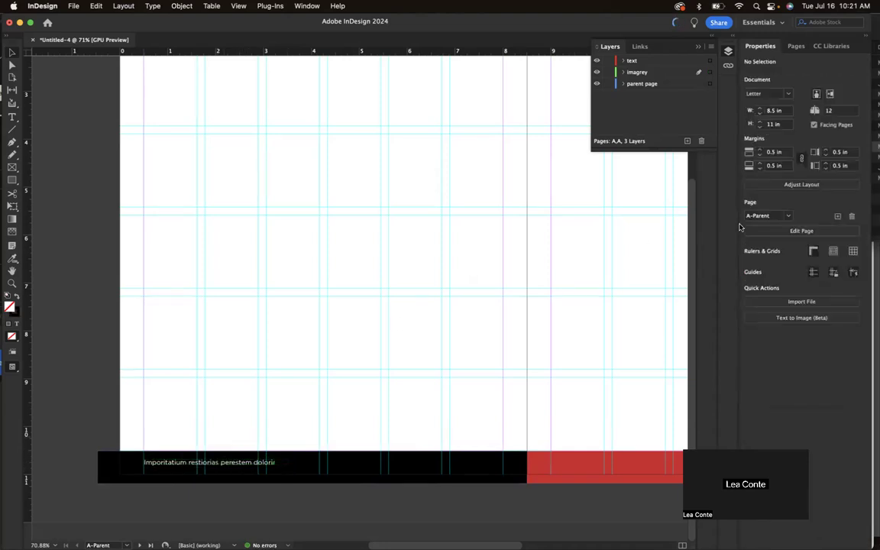
pyautogui.click(794, 46)
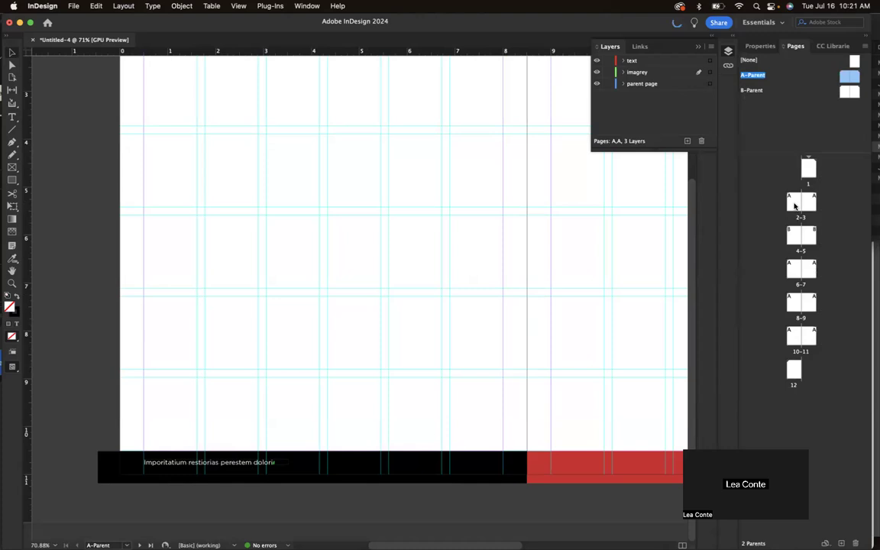
pyautogui.doubleClick(794, 205)
# Reposition the cloud image column on page 2 and enlarge it from its corner up into the bleed.
pyautogui.click(212, 355)
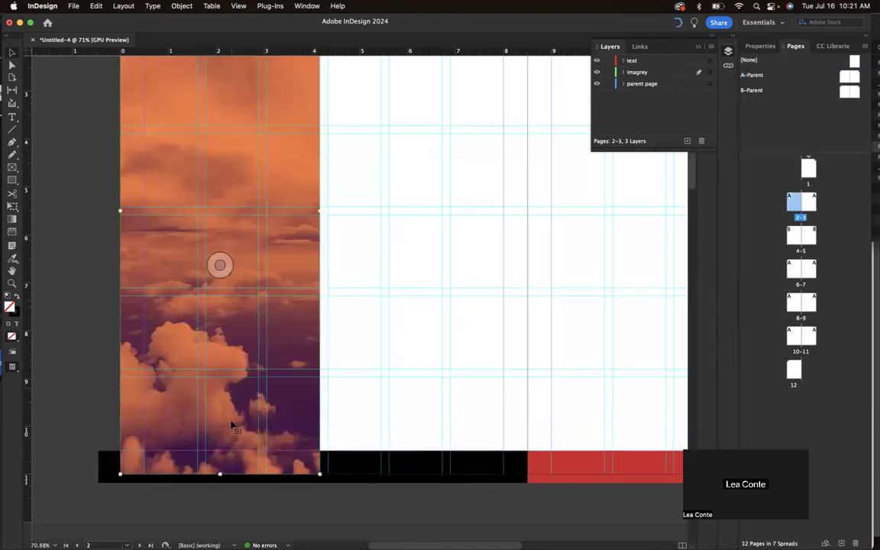
pyautogui.moveTo(255, 388); pyautogui.dragTo(271, 320)
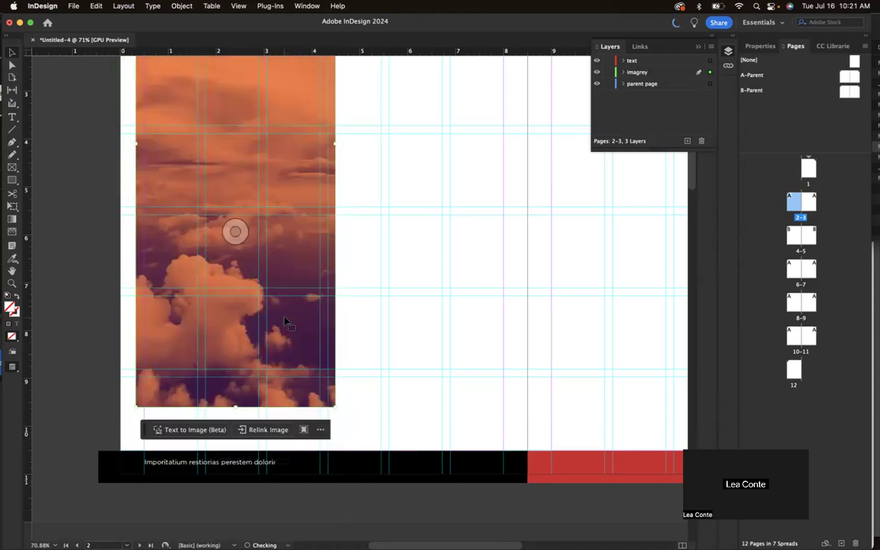
pyautogui.click(389, 339)
pyautogui.click(267, 317)
pyautogui.scroll(-1, 334, 406)
pyautogui.scroll(-2, 334, 407)
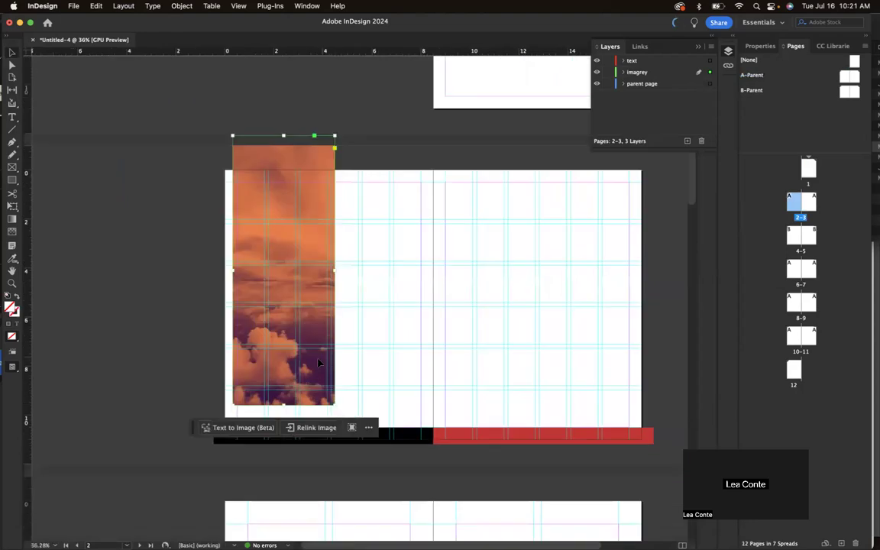
pyautogui.moveTo(319, 363); pyautogui.dragTo(304, 381)
pyautogui.moveTo(319, 422); pyautogui.dragTo(326, 431)
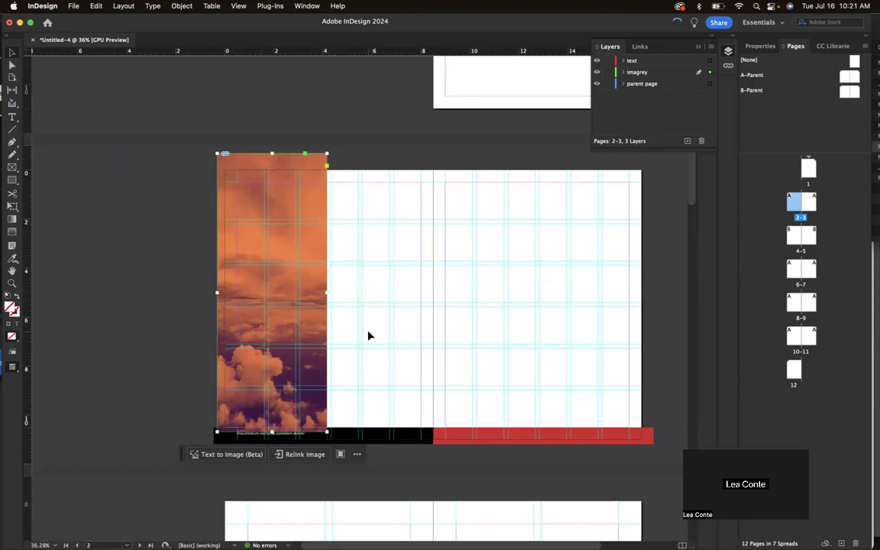
pyautogui.press('w')
pyautogui.press('w')
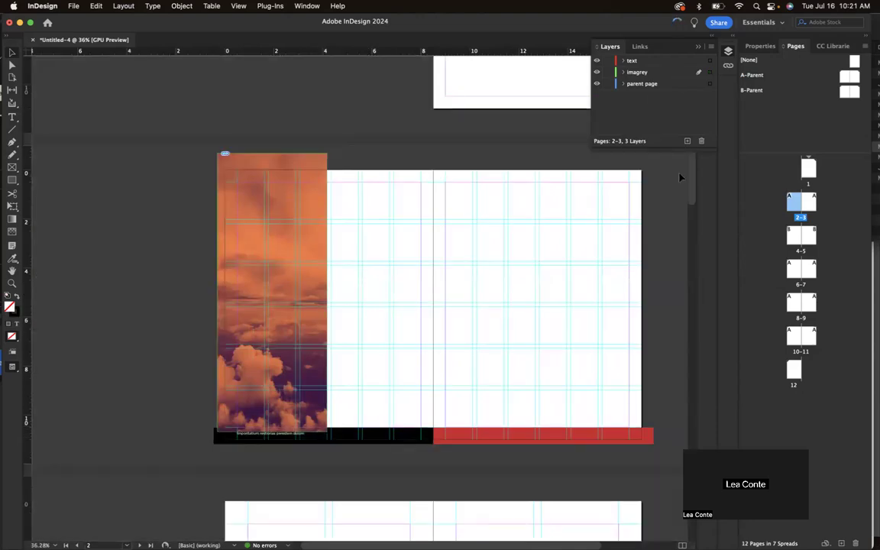
# Move the 'parent page' layer above 'imagrey' in the Layers panel and check the preview.
pyautogui.click(655, 84)
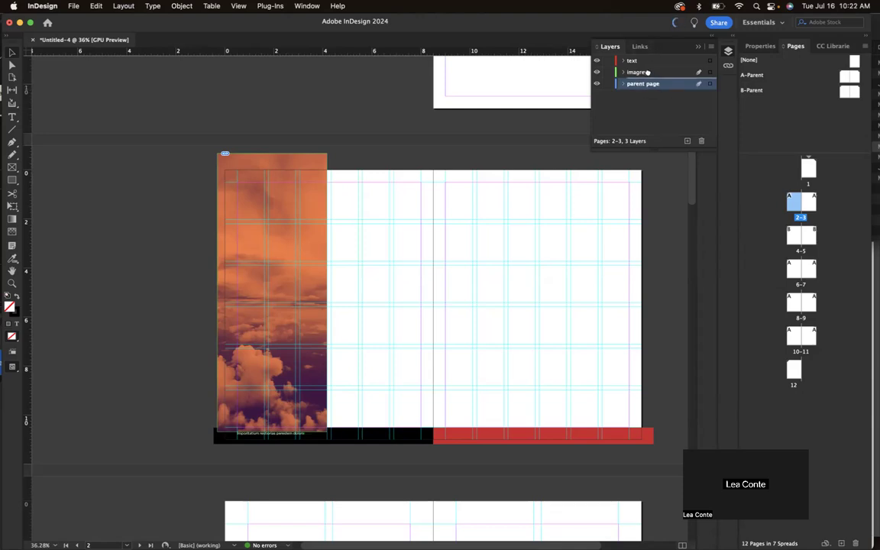
pyautogui.moveTo(646, 59); pyautogui.dragTo(646, 66)
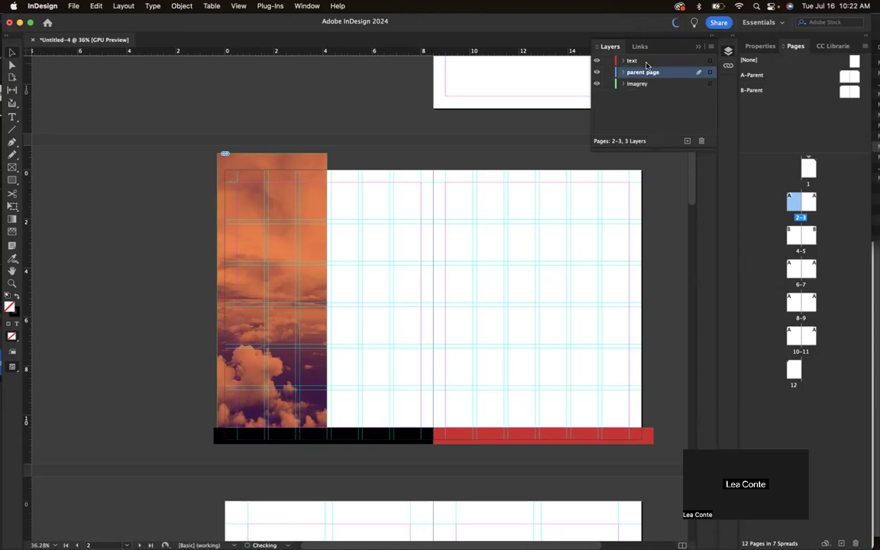
pyautogui.press('w')
pyautogui.press('w')
pyautogui.doubleClick(759, 72)
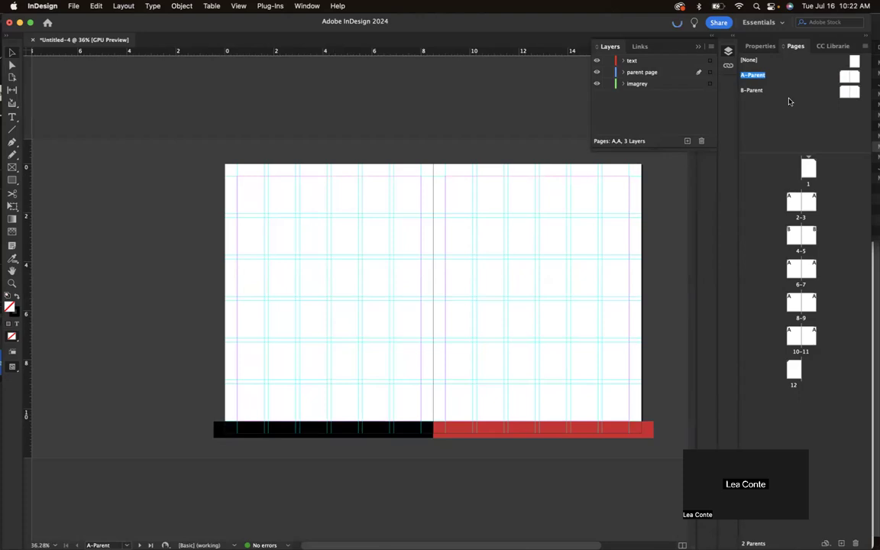
# Zoom into the left A-Parent page and inspect the black footer bar.
pyautogui.doubleClick(846, 77)
pyautogui.press('w')
pyautogui.scroll(-3, 459, 389)
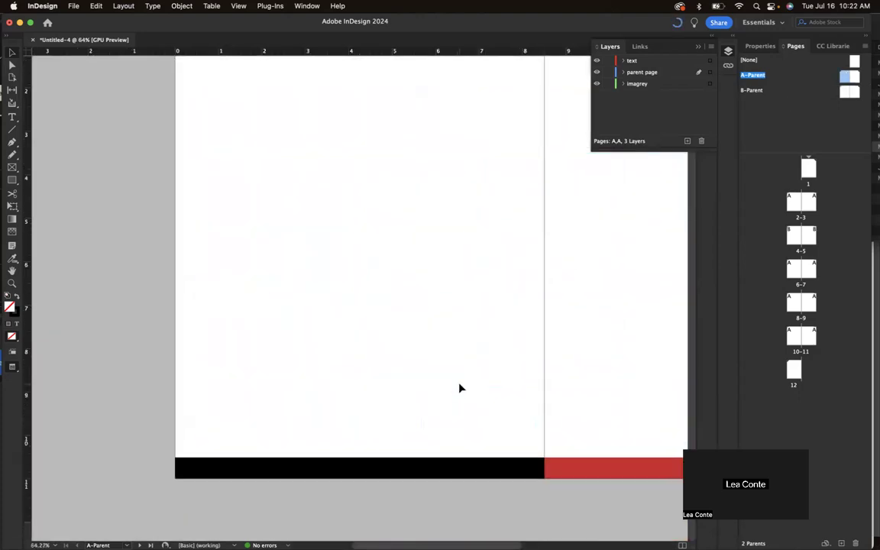
pyautogui.scroll(-1, 460, 389)
pyautogui.click(293, 474)
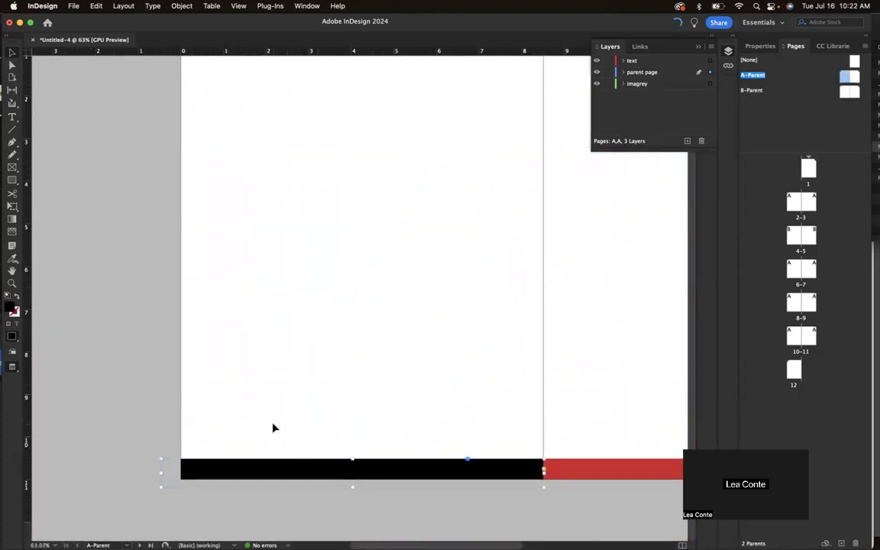
pyautogui.click(273, 426)
pyautogui.press('w')
# Draw a text frame across the black footer bar, fill it with placeholder text, and make it white ([Paper]).
pyautogui.click(13, 119)
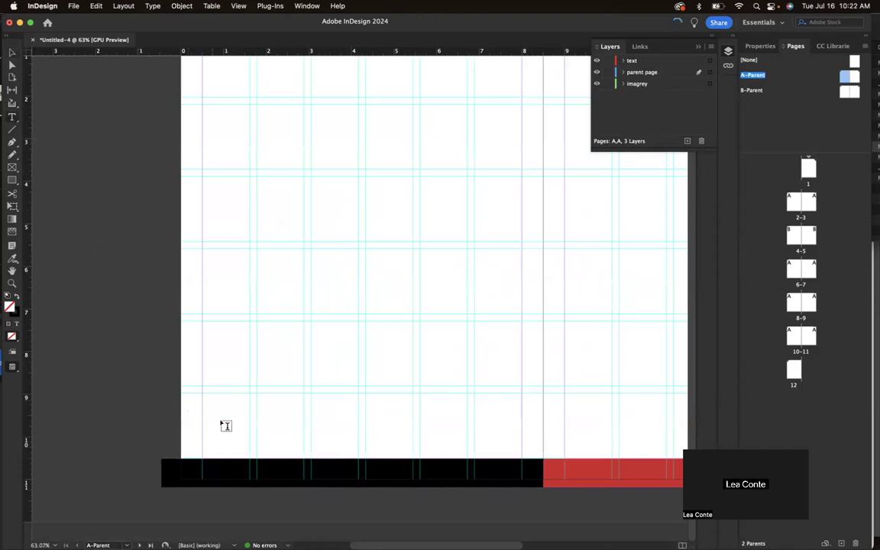
pyautogui.moveTo(204, 467); pyautogui.dragTo(369, 477)
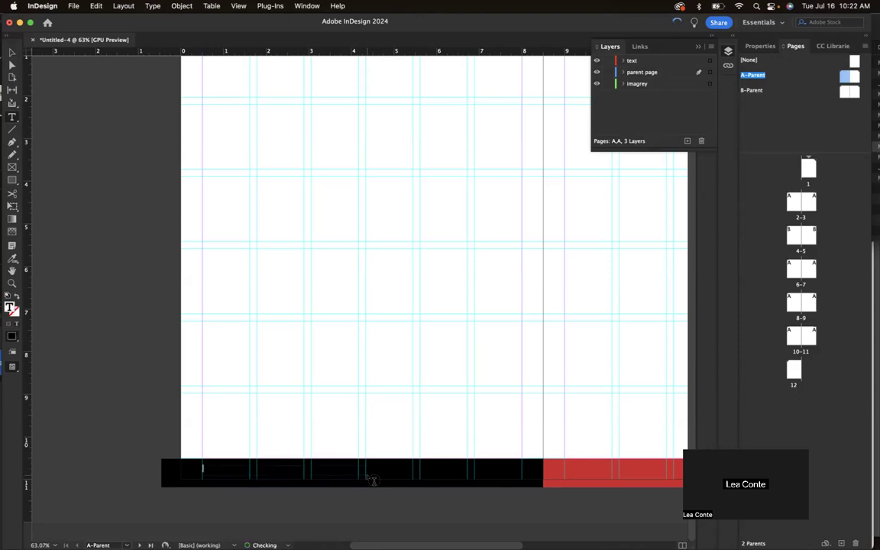
pyautogui.click(152, 6)
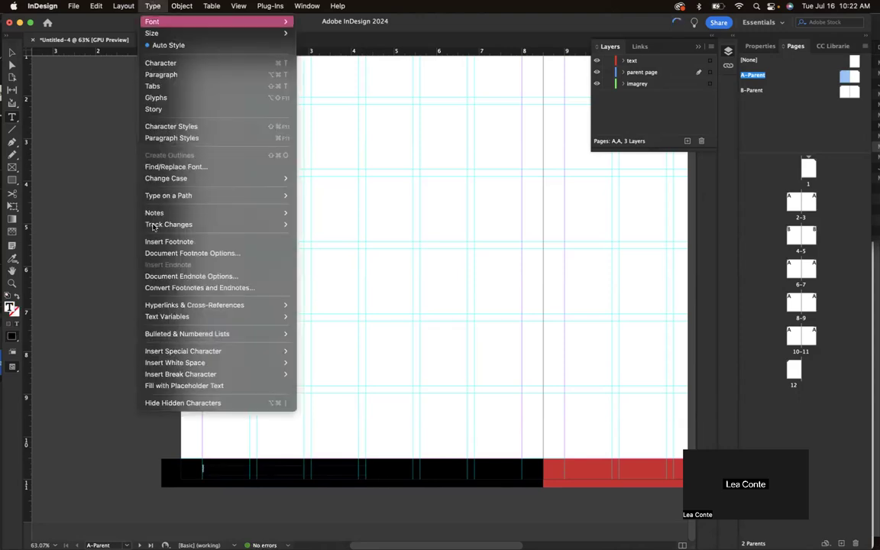
pyautogui.click(176, 385)
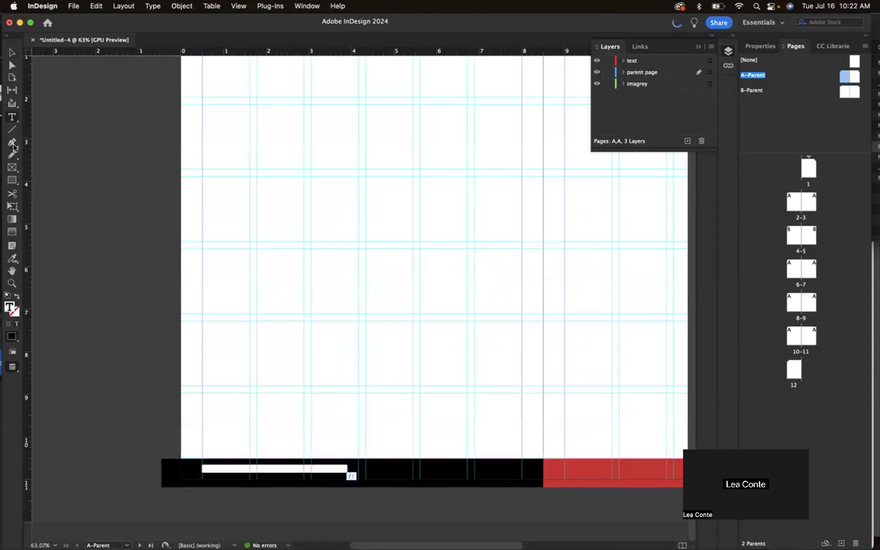
pyautogui.click(12, 118)
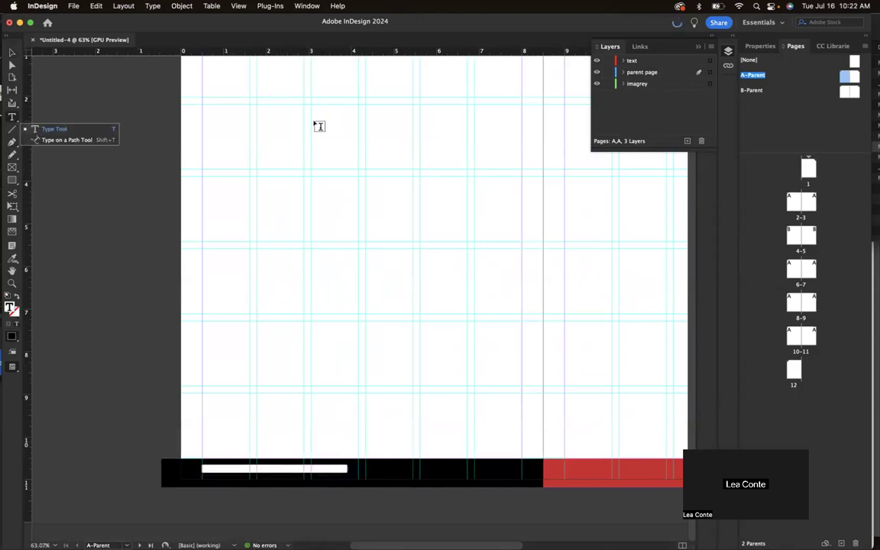
pyautogui.click(760, 46)
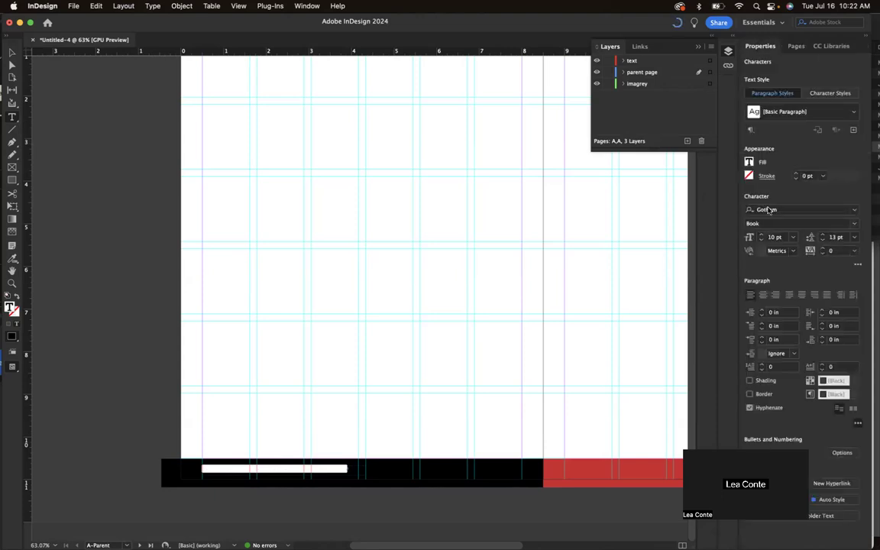
pyautogui.click(749, 163)
pyautogui.click(658, 253)
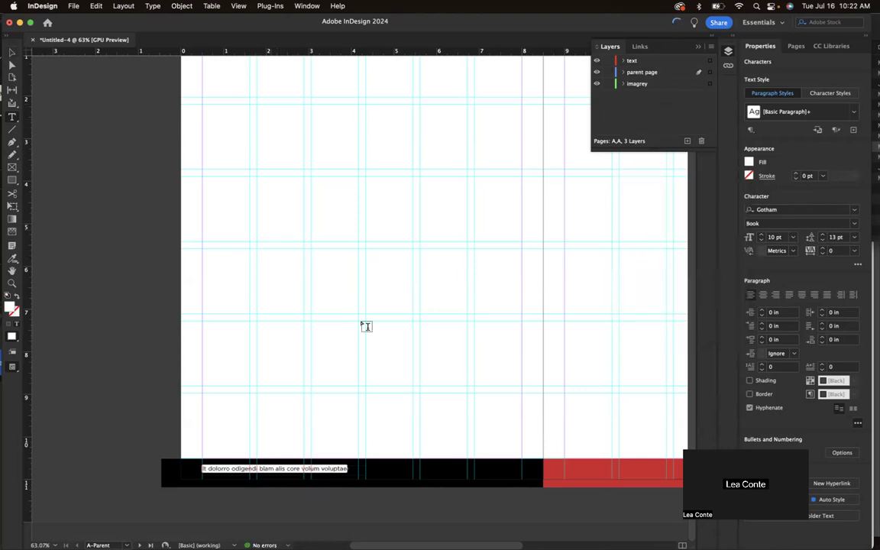
pyautogui.click(330, 296)
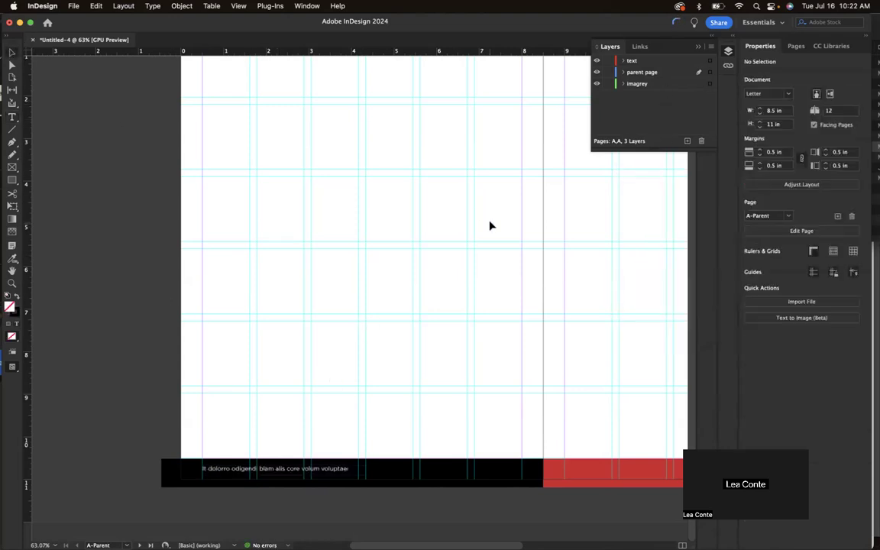
# Move the footer text frame onto the 'parent page' layer, restore the black bar, delete the empty frame, and save.
pyautogui.moveTo(308, 472); pyautogui.dragTo(306, 495)
pyautogui.click(295, 469)
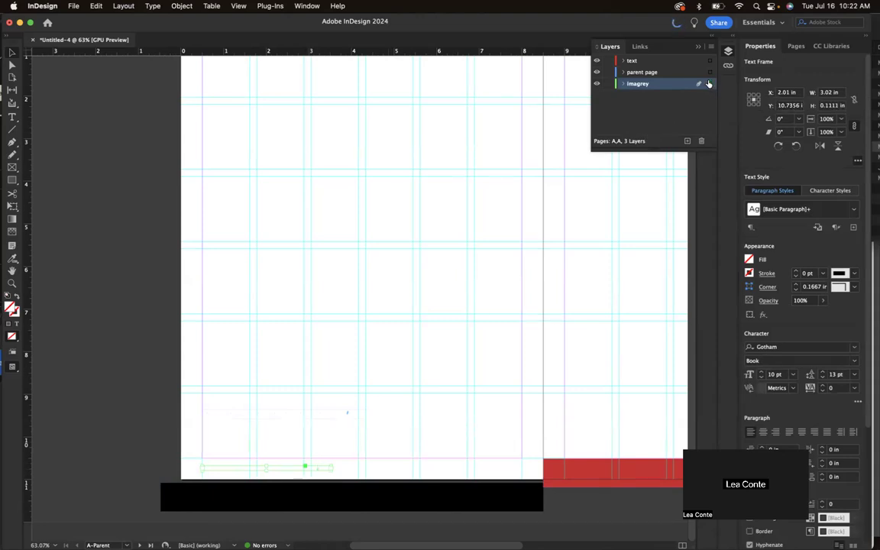
pyautogui.moveTo(710, 73); pyautogui.dragTo(710, 73)
pyautogui.moveTo(442, 495); pyautogui.dragTo(455, 472)
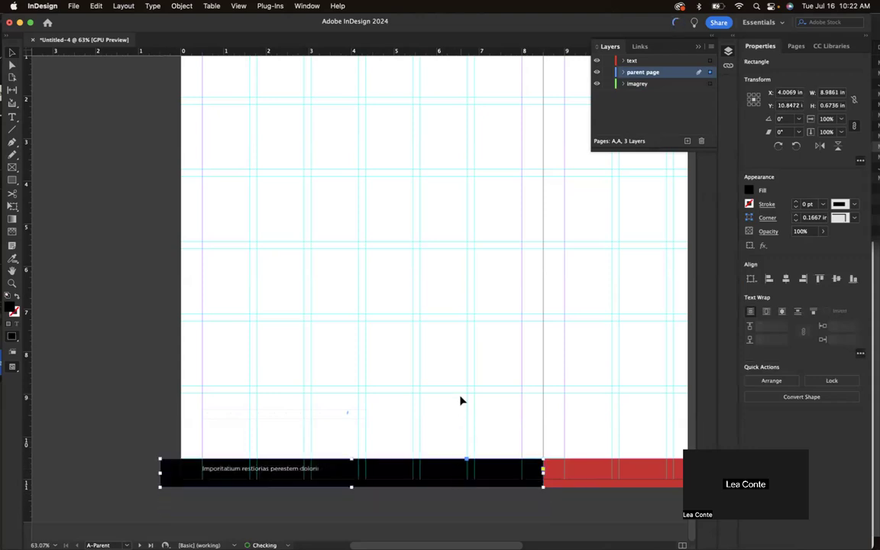
pyautogui.click(461, 399)
pyautogui.click(332, 415)
pyautogui.press('Delete')
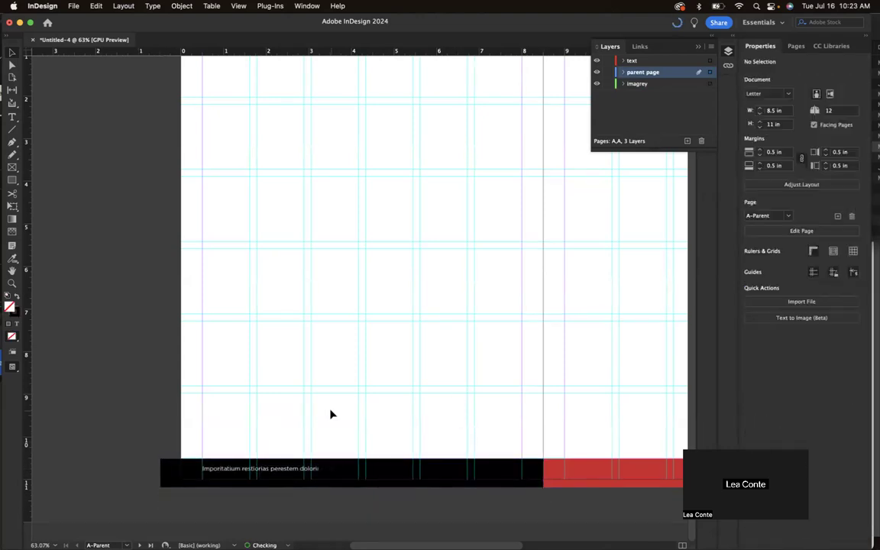
pyautogui.press('w')
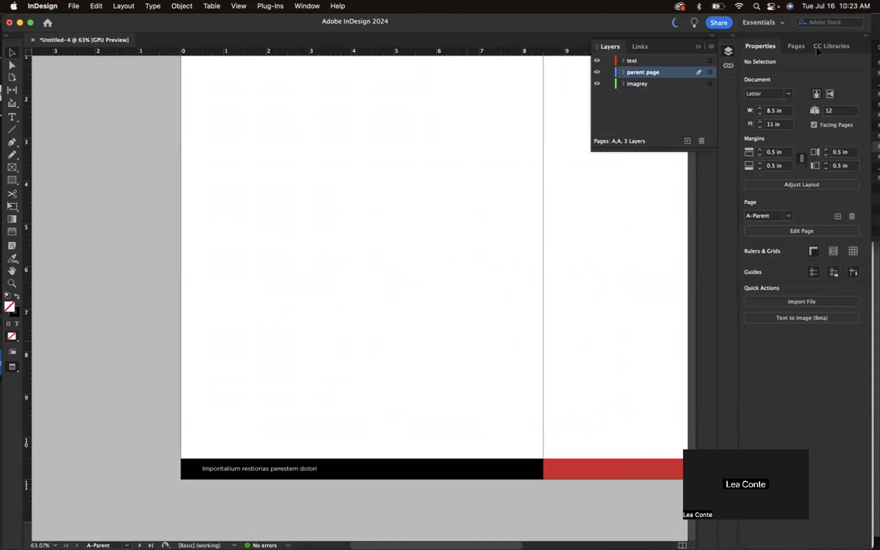
pyautogui.press('super+s')
# Dismiss the save dialog, go to the pages 2–3 spread, and select the cloud image frame.
pyautogui.click(602, 389)
pyautogui.click(796, 46)
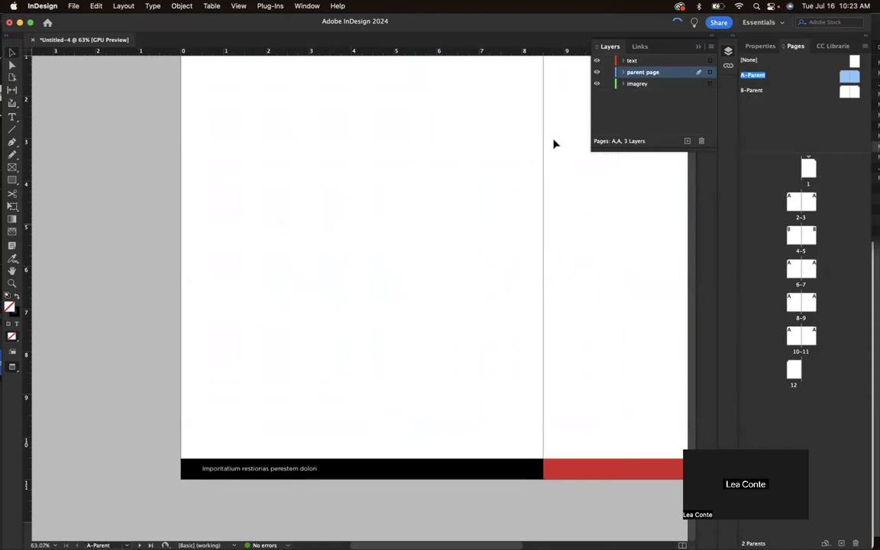
pyautogui.doubleClick(793, 207)
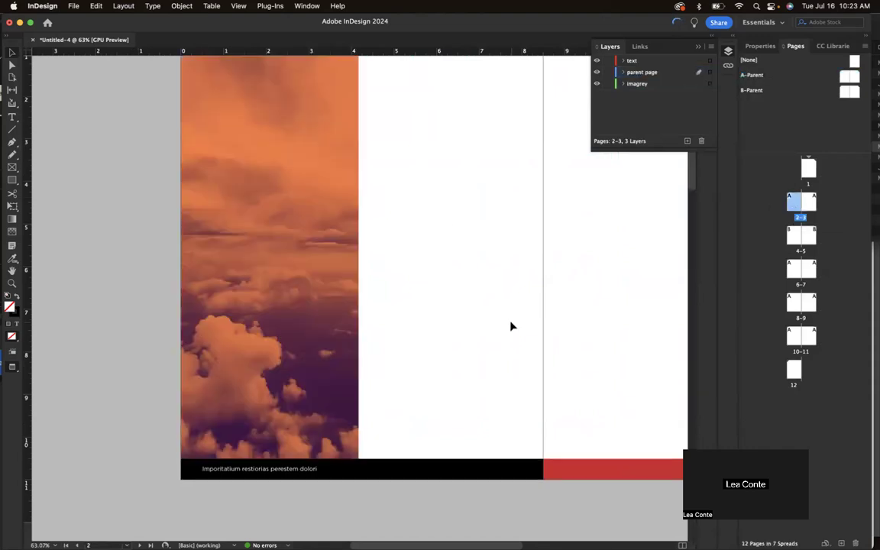
pyautogui.click(306, 409)
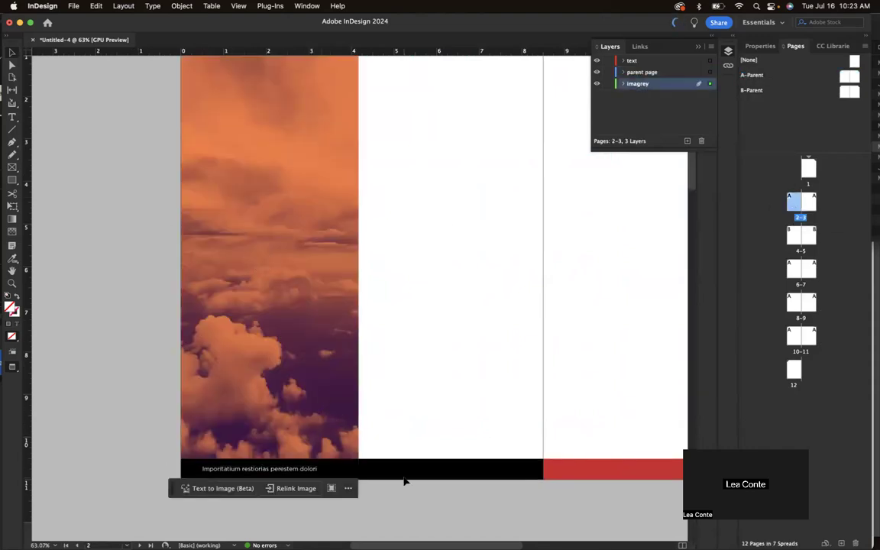
pyautogui.click(313, 410)
pyautogui.scroll(-2, 310, 409)
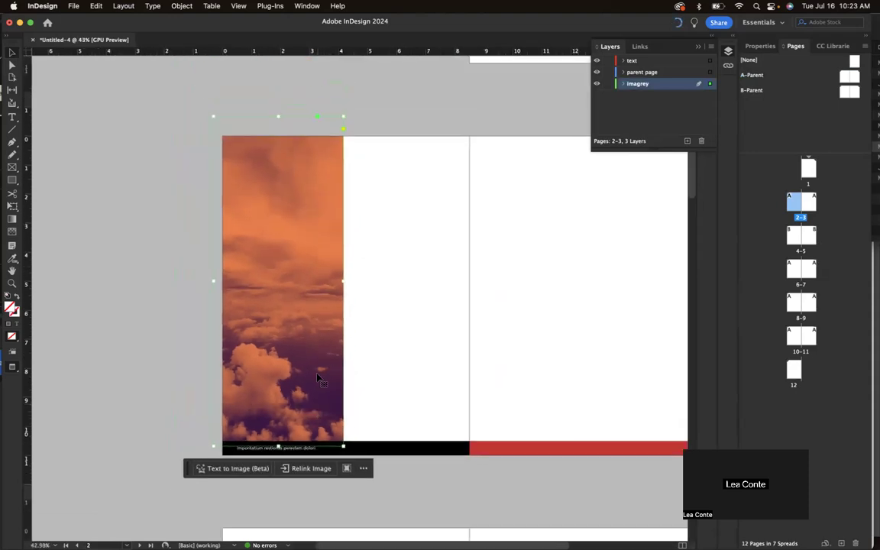
# Drag the cloud image so its bottom edge meets the footer bar, with 'parent page' as the active layer.
pyautogui.click(669, 74)
pyautogui.moveTo(308, 396)
pyautogui.mouseDown()
pyautogui.moveTo(312, 409)
pyautogui.moveTo(304, 404)
pyautogui.mouseUp()
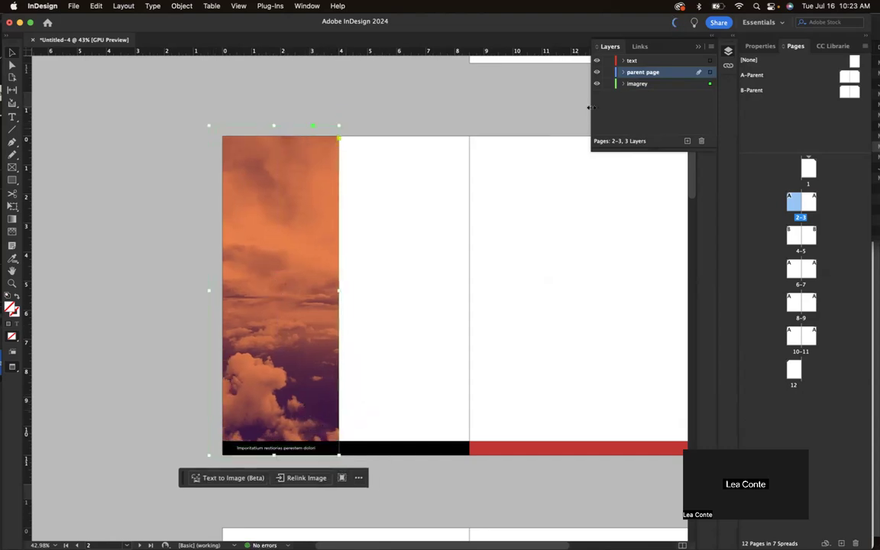
pyautogui.moveTo(655, 75)
pyautogui.mouseDown()
pyautogui.moveTo(654, 90)
pyautogui.moveTo(653, 74)
pyautogui.mouseUp()
pyautogui.press('w')
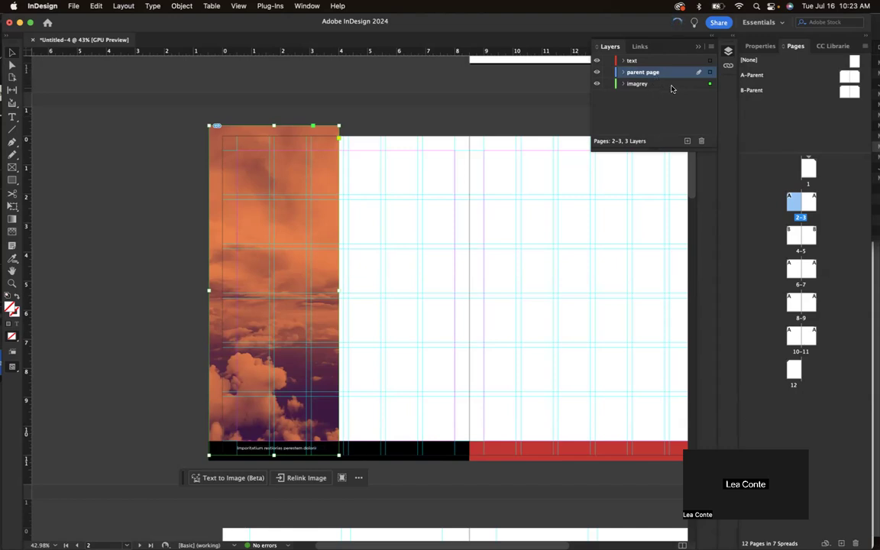
pyautogui.click(653, 89)
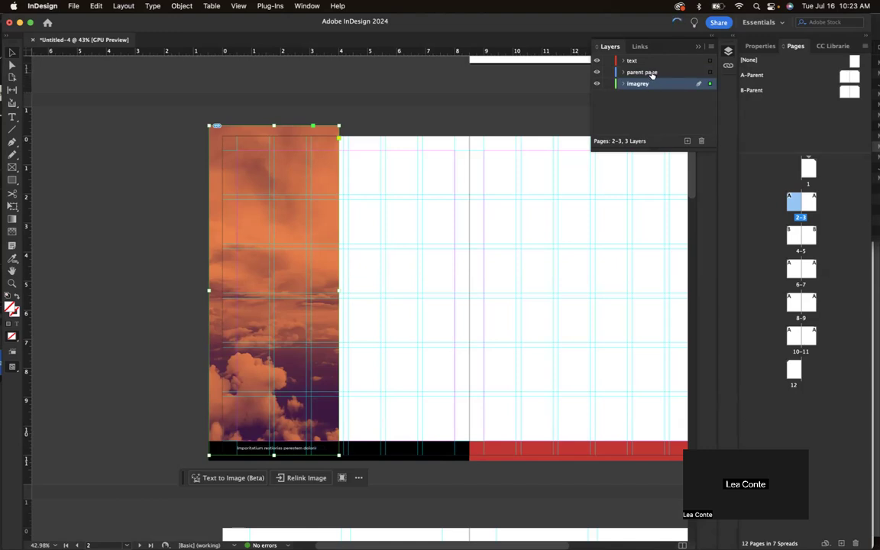
pyautogui.click(652, 73)
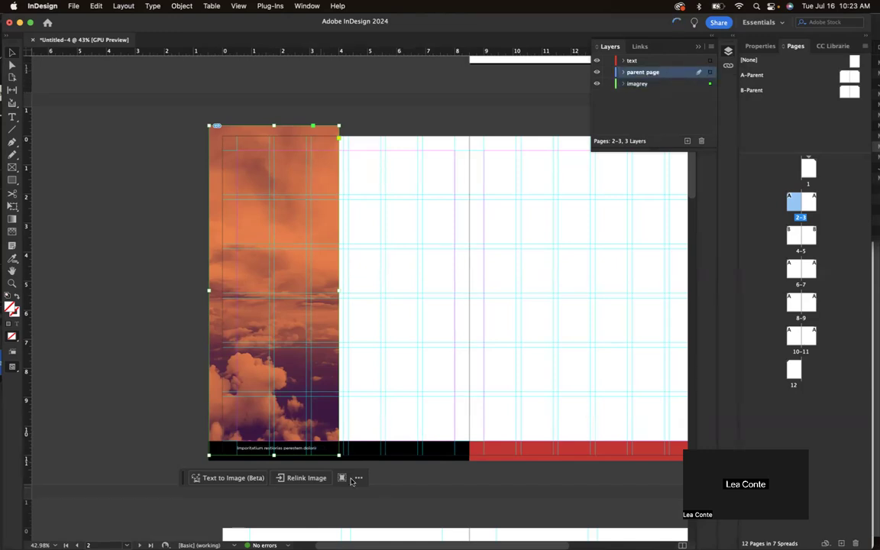